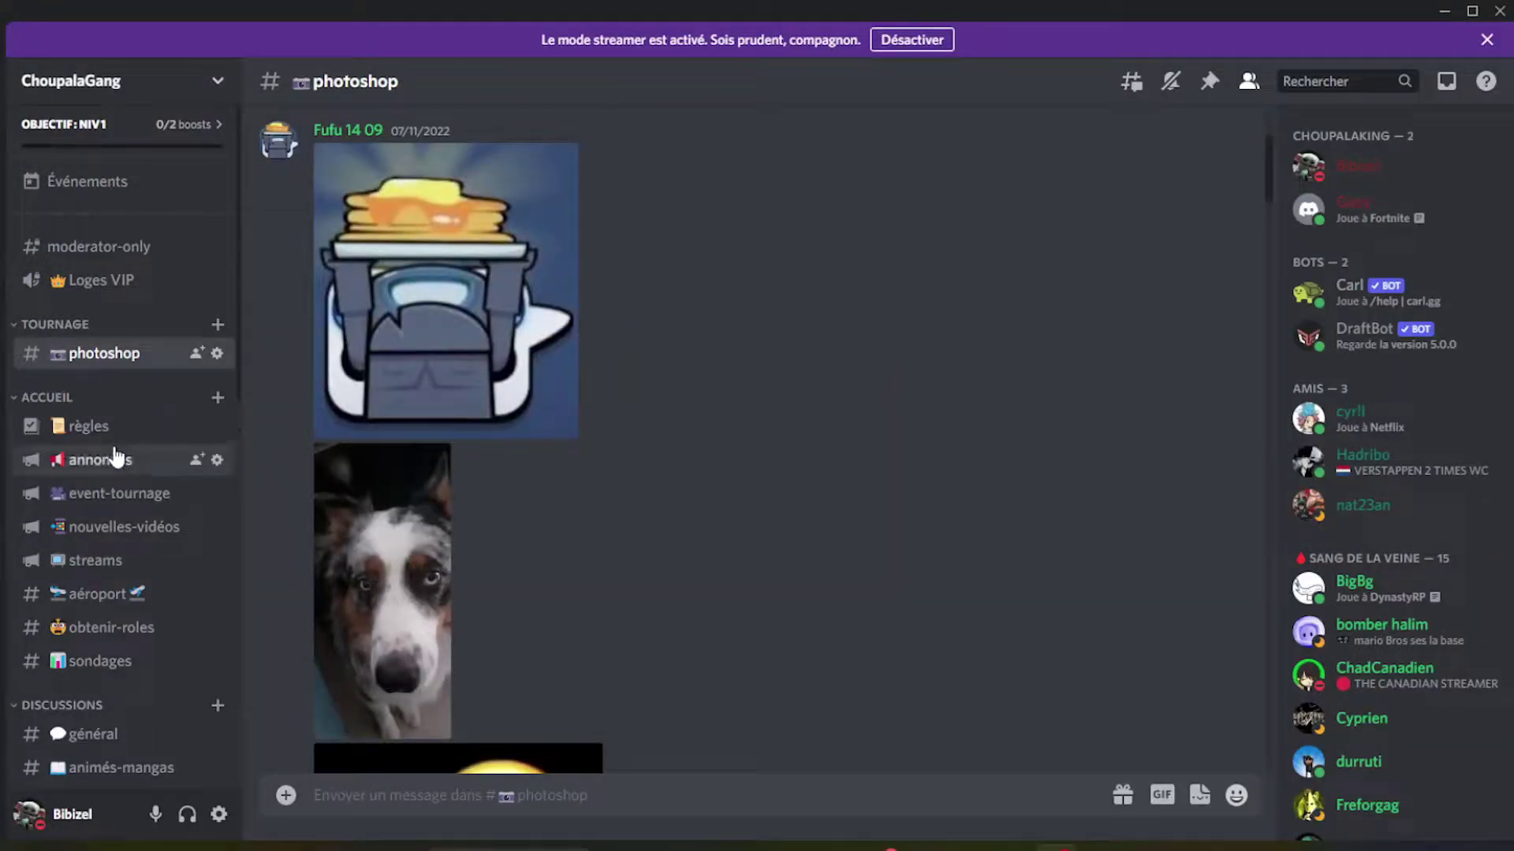
Look through the règles and annonces channels, then the images posted in the photoshop channel
click(158, 426)
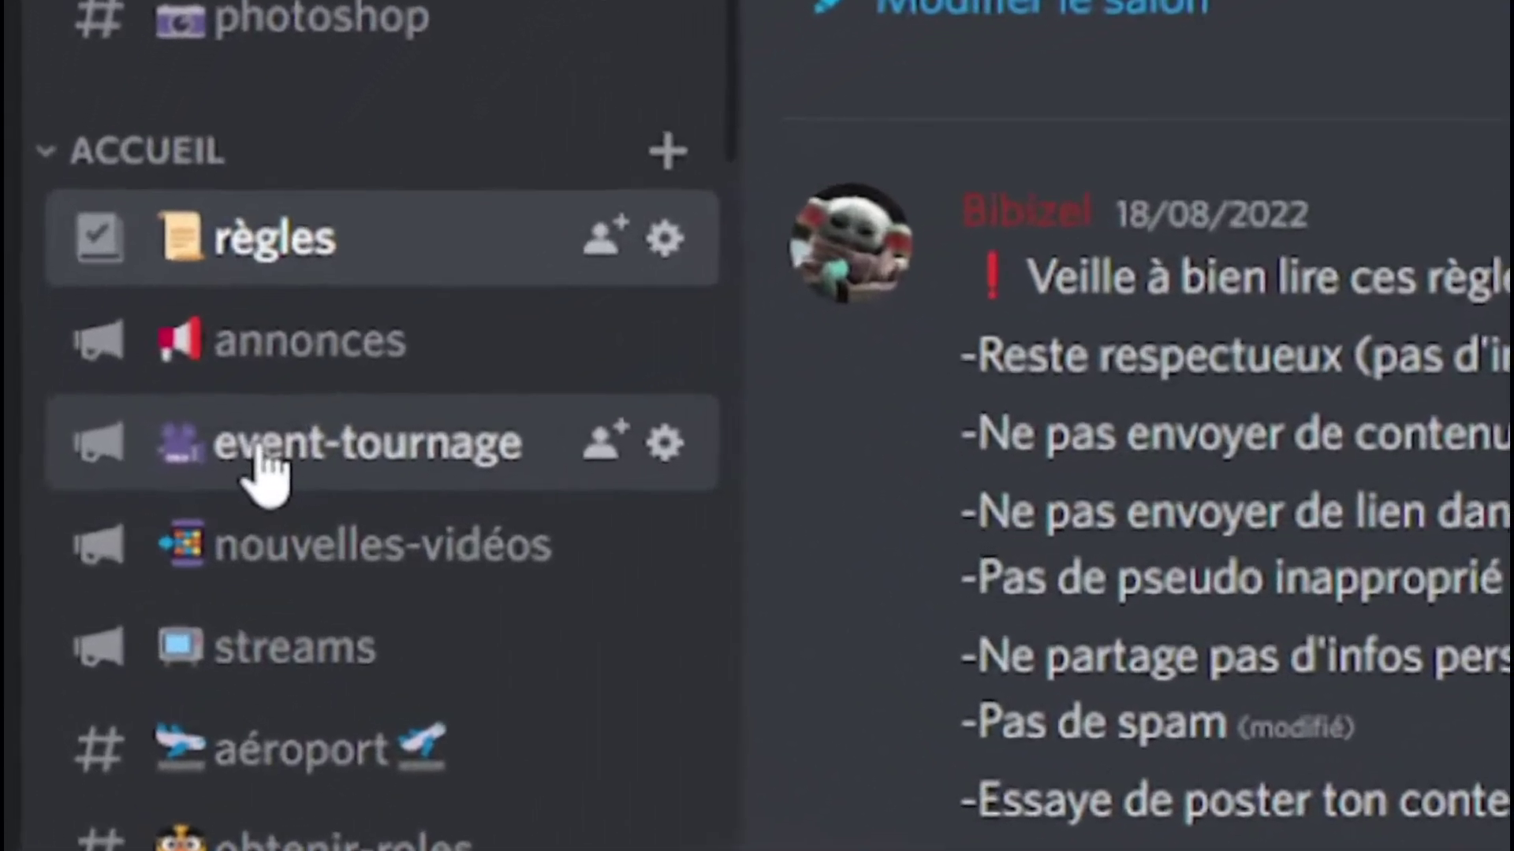
click(119, 416)
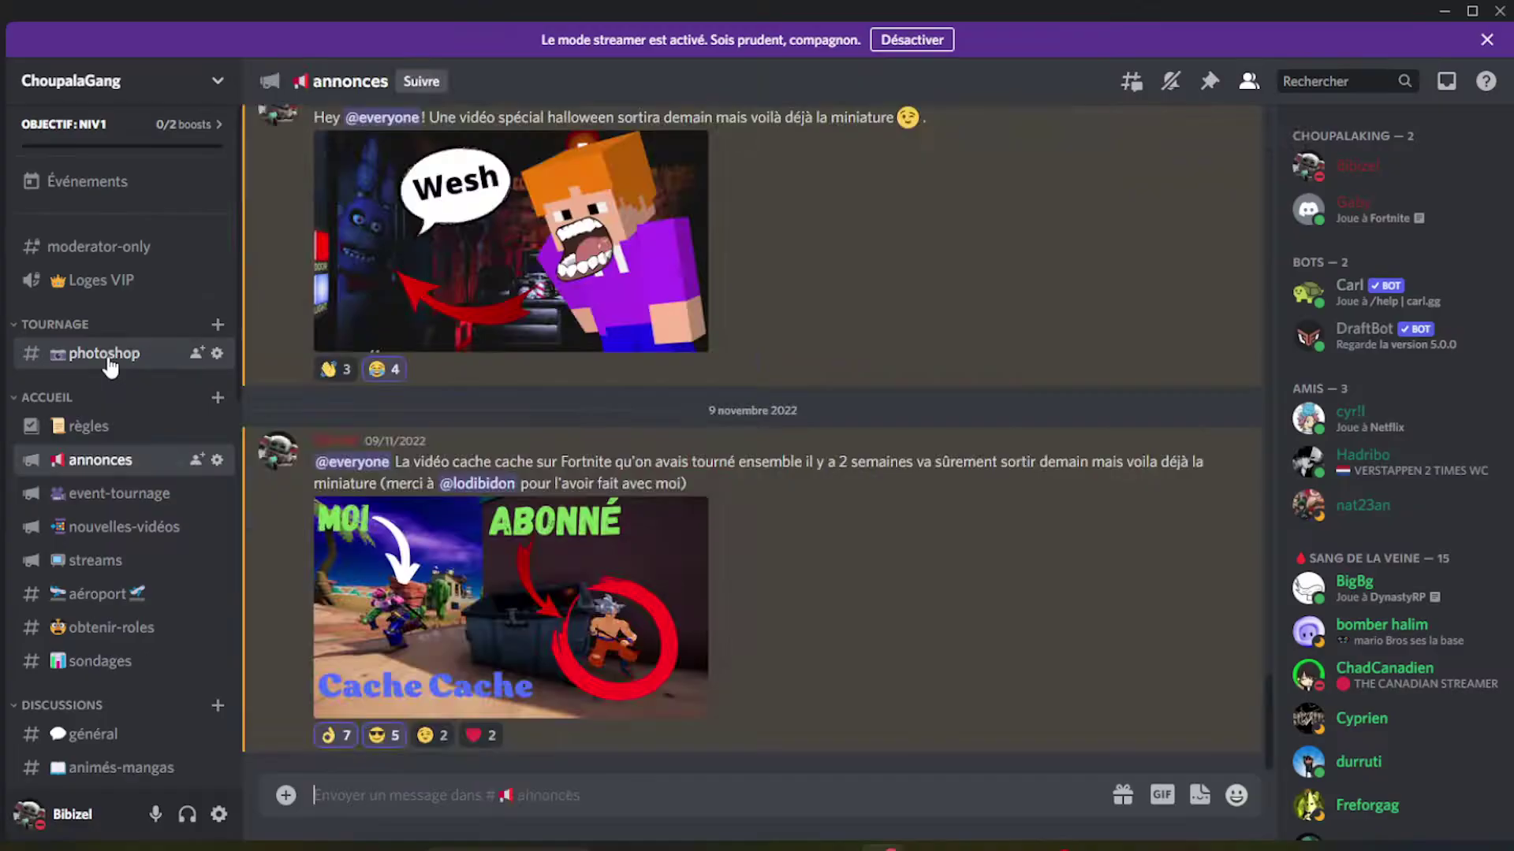
click(224, 295)
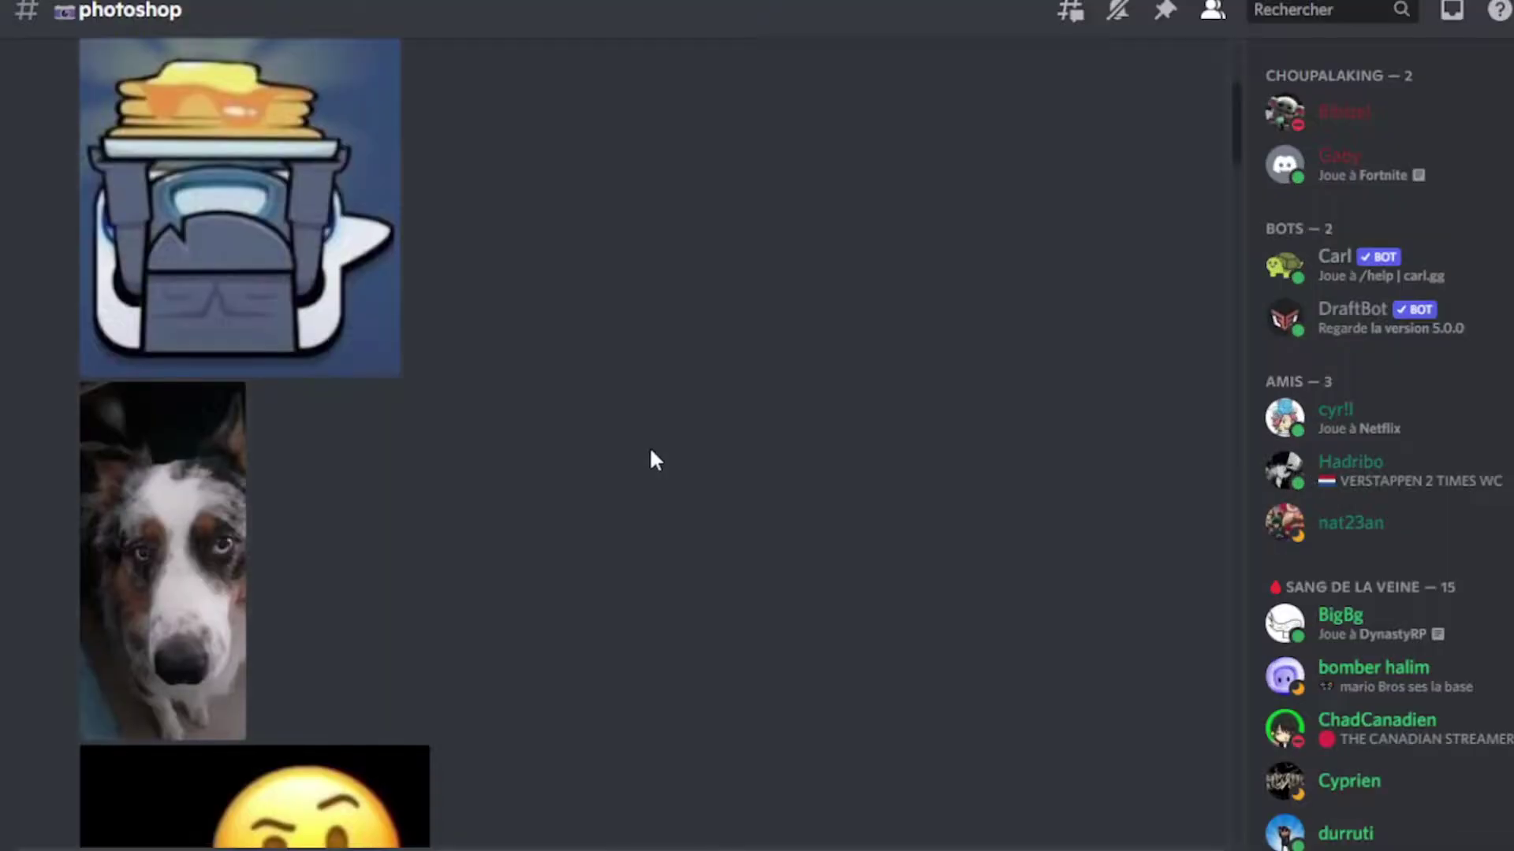
scroll(619, 511, up, 3)
scroll(505, 319, down, 4)
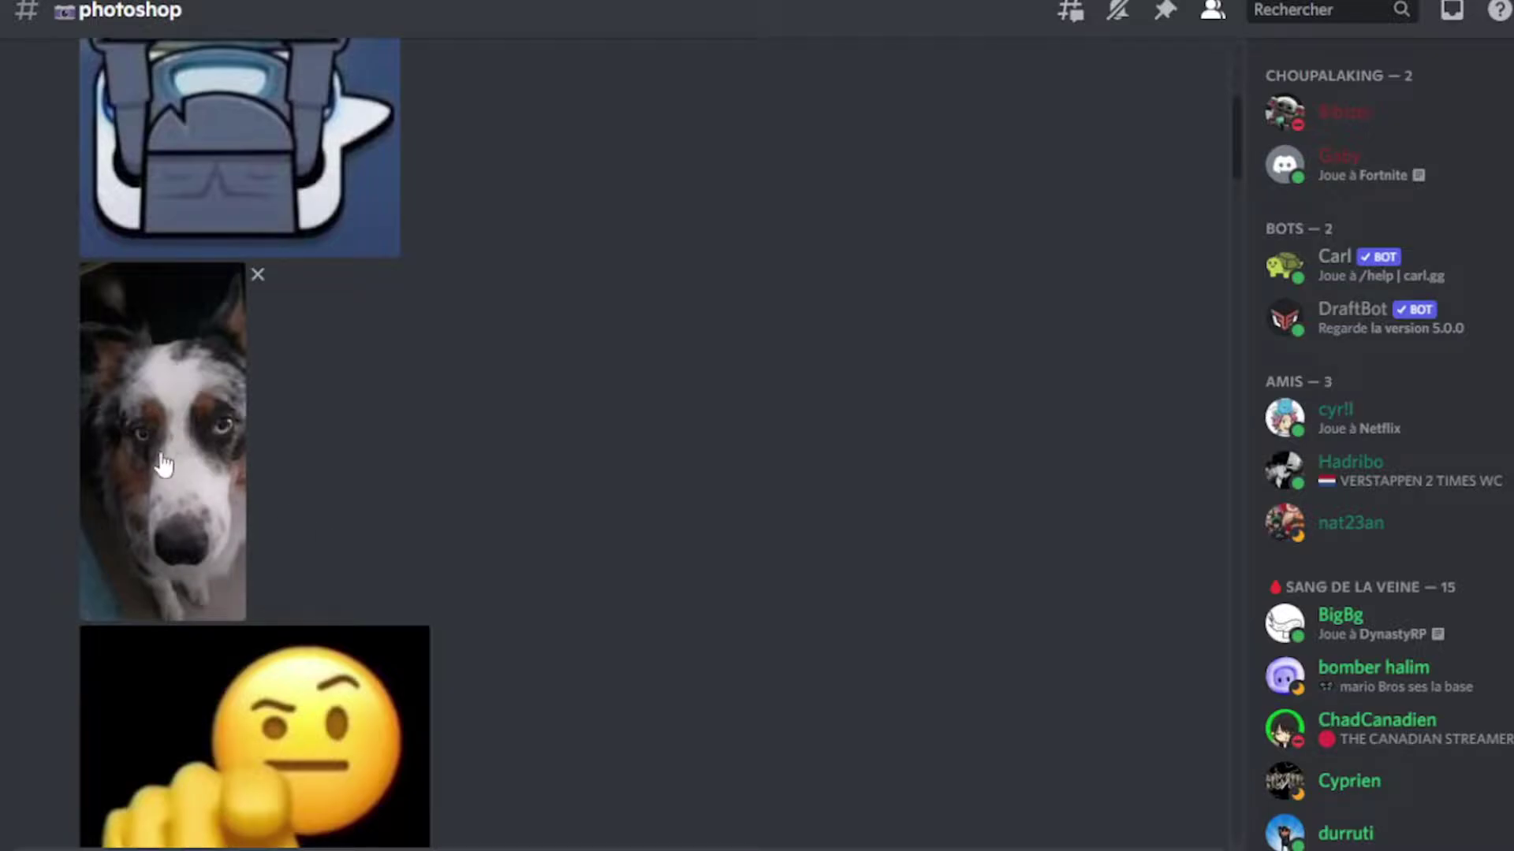
scroll(236, 465, up, 3)
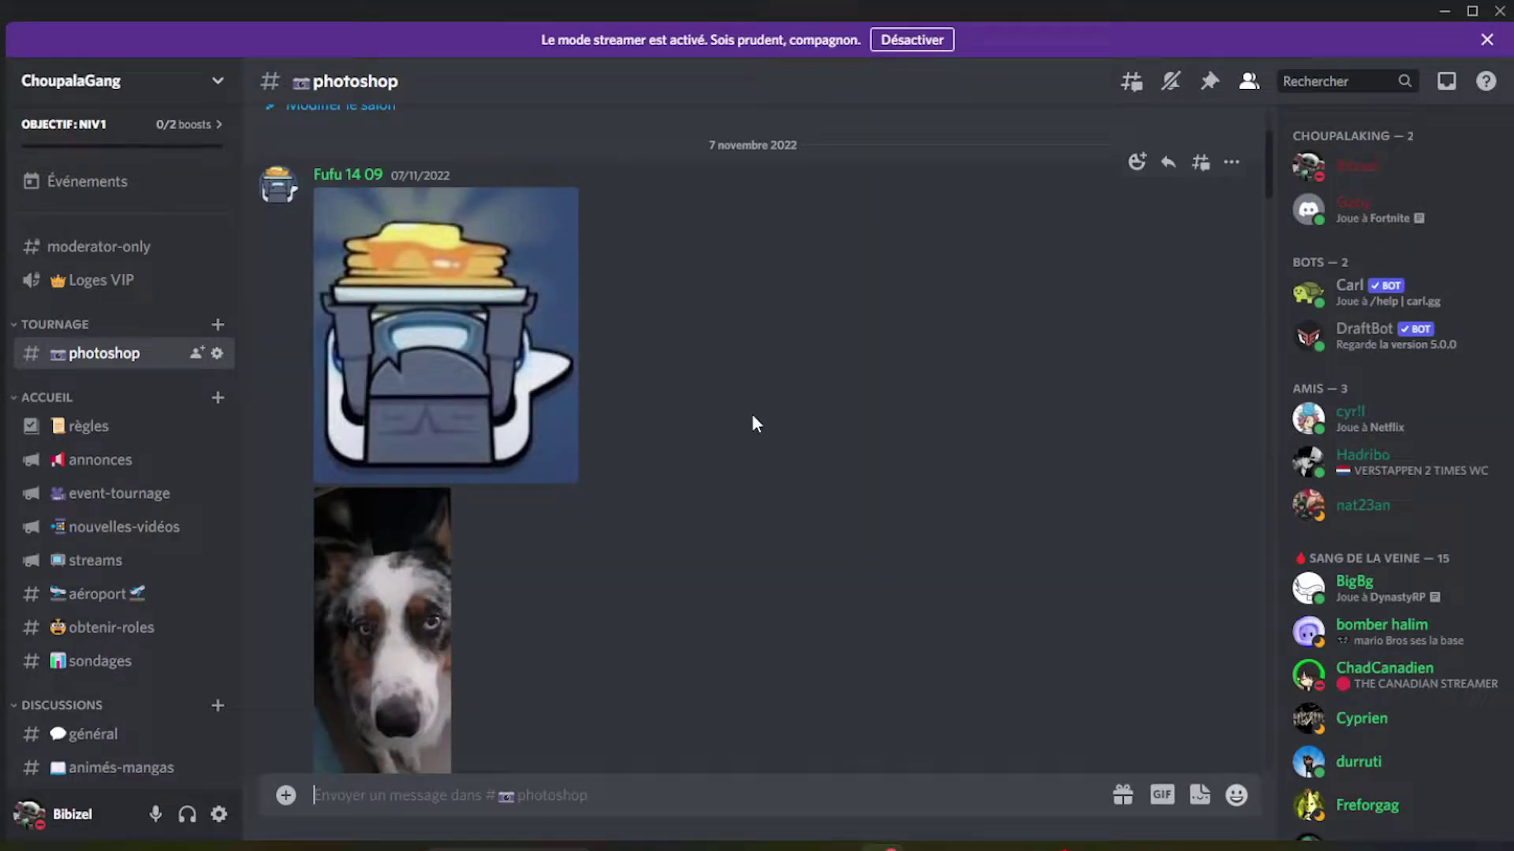
scroll(752, 417, down, 3)
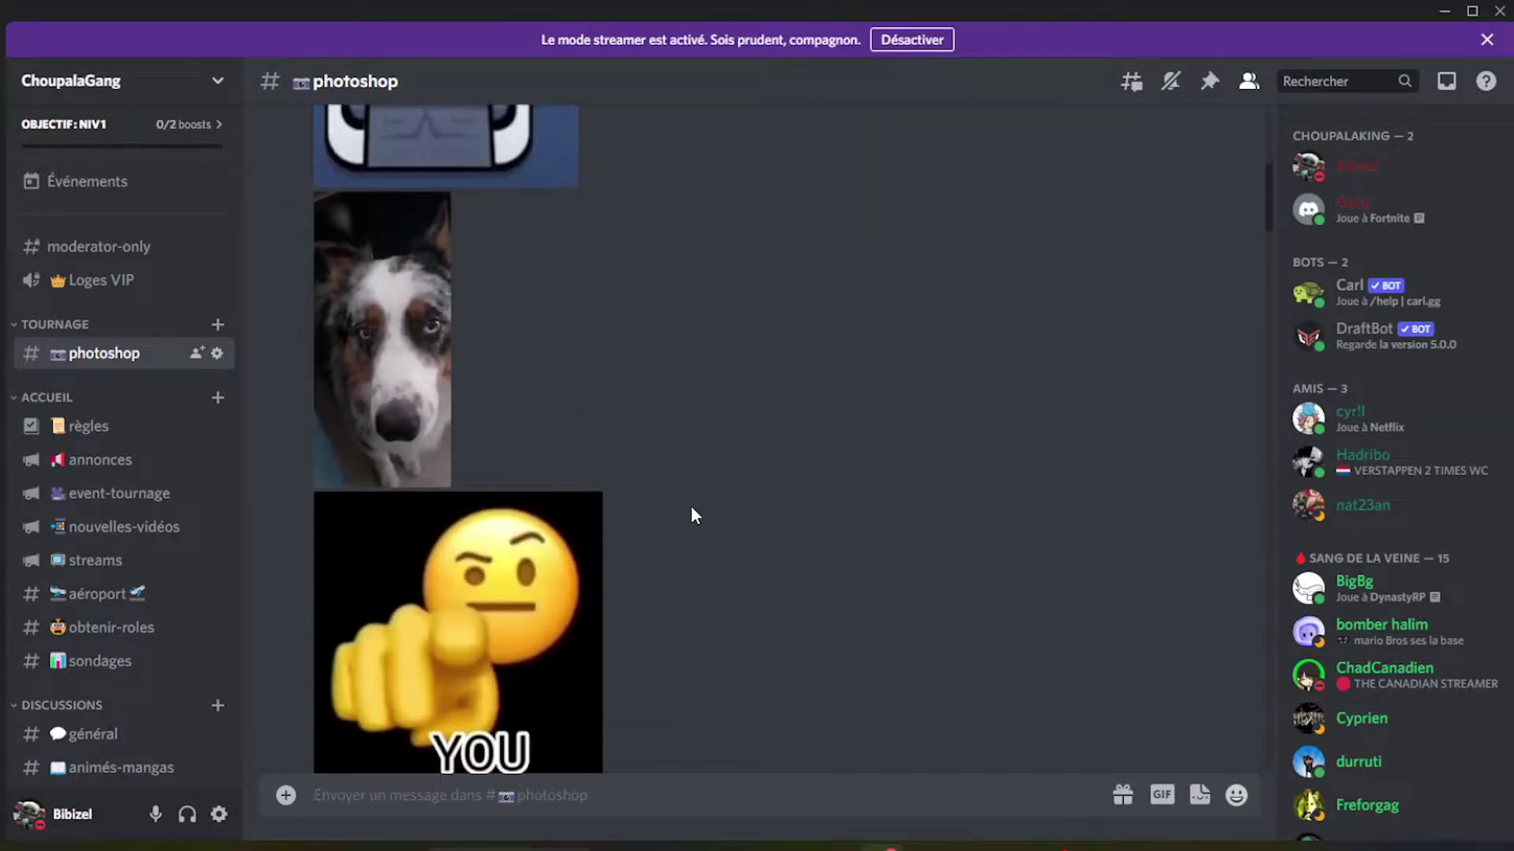
Open the dog photo posted in the photoshop channel and save the image
click(385, 403)
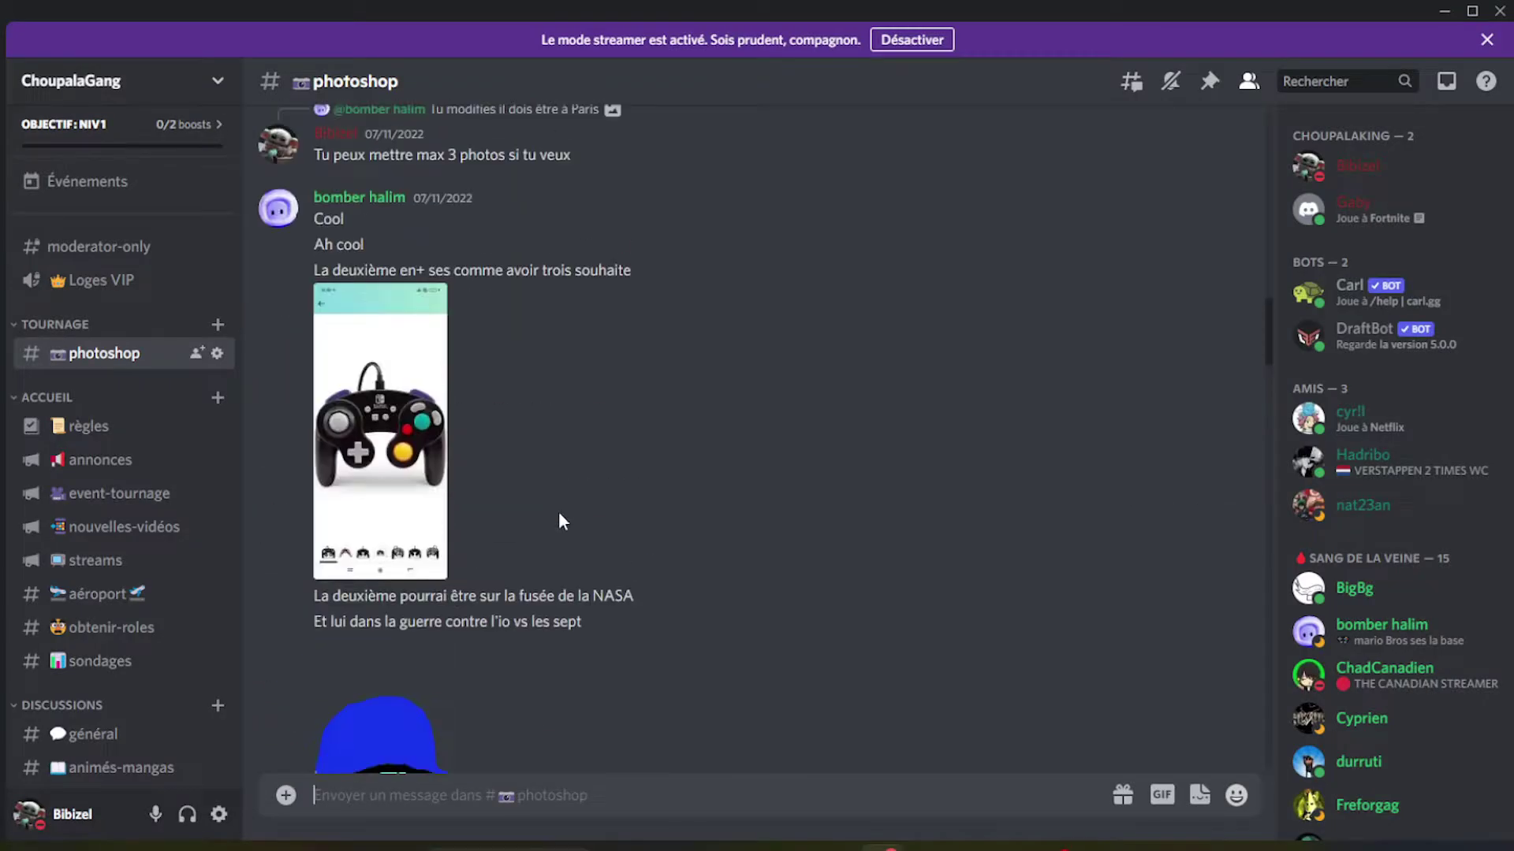
scroll(549, 522, up, 10)
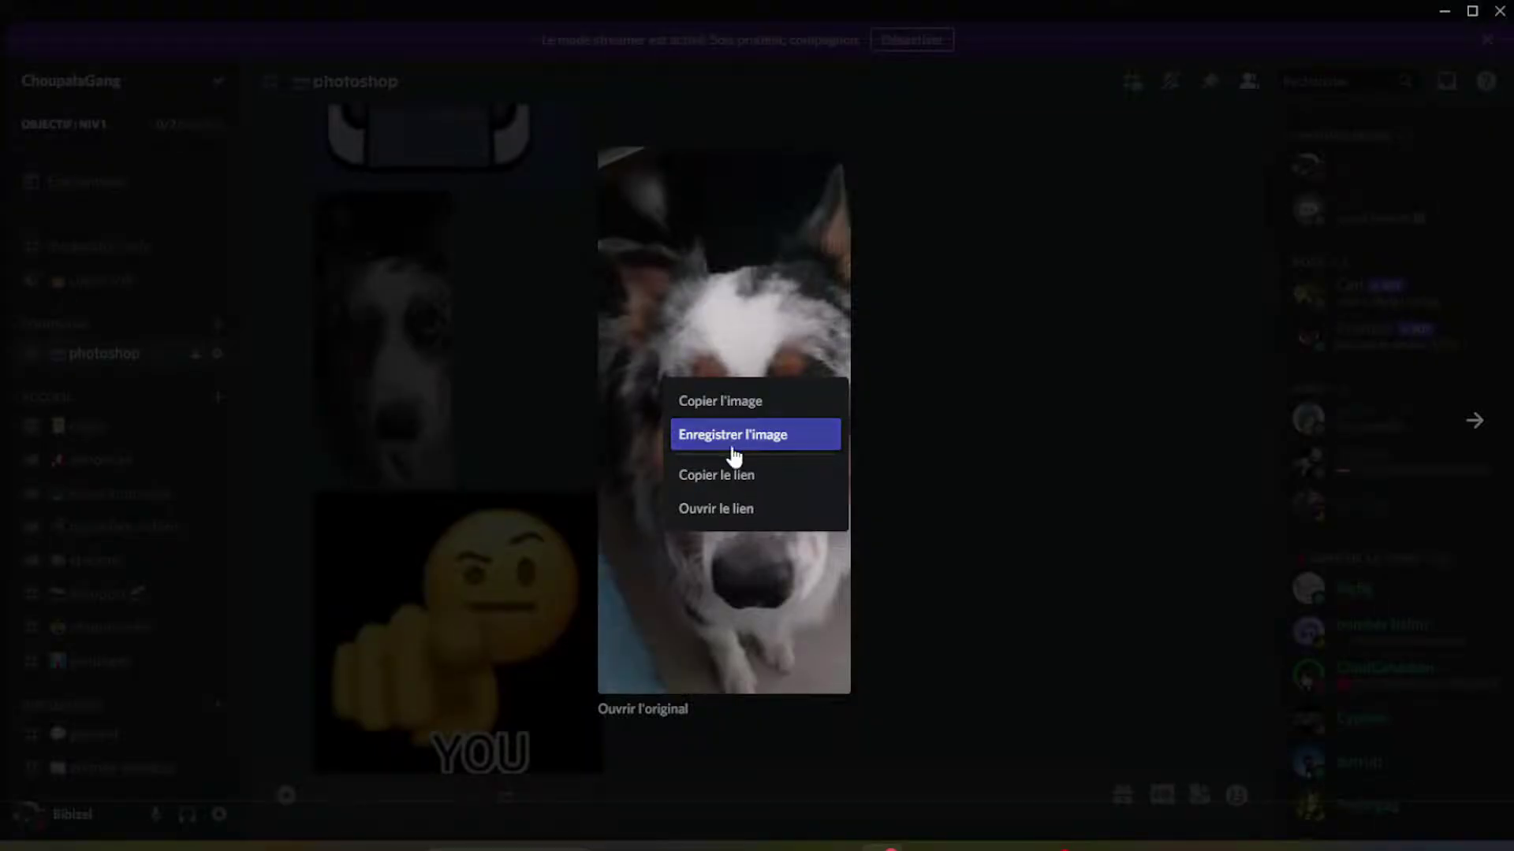
click(733, 453)
click(956, 284)
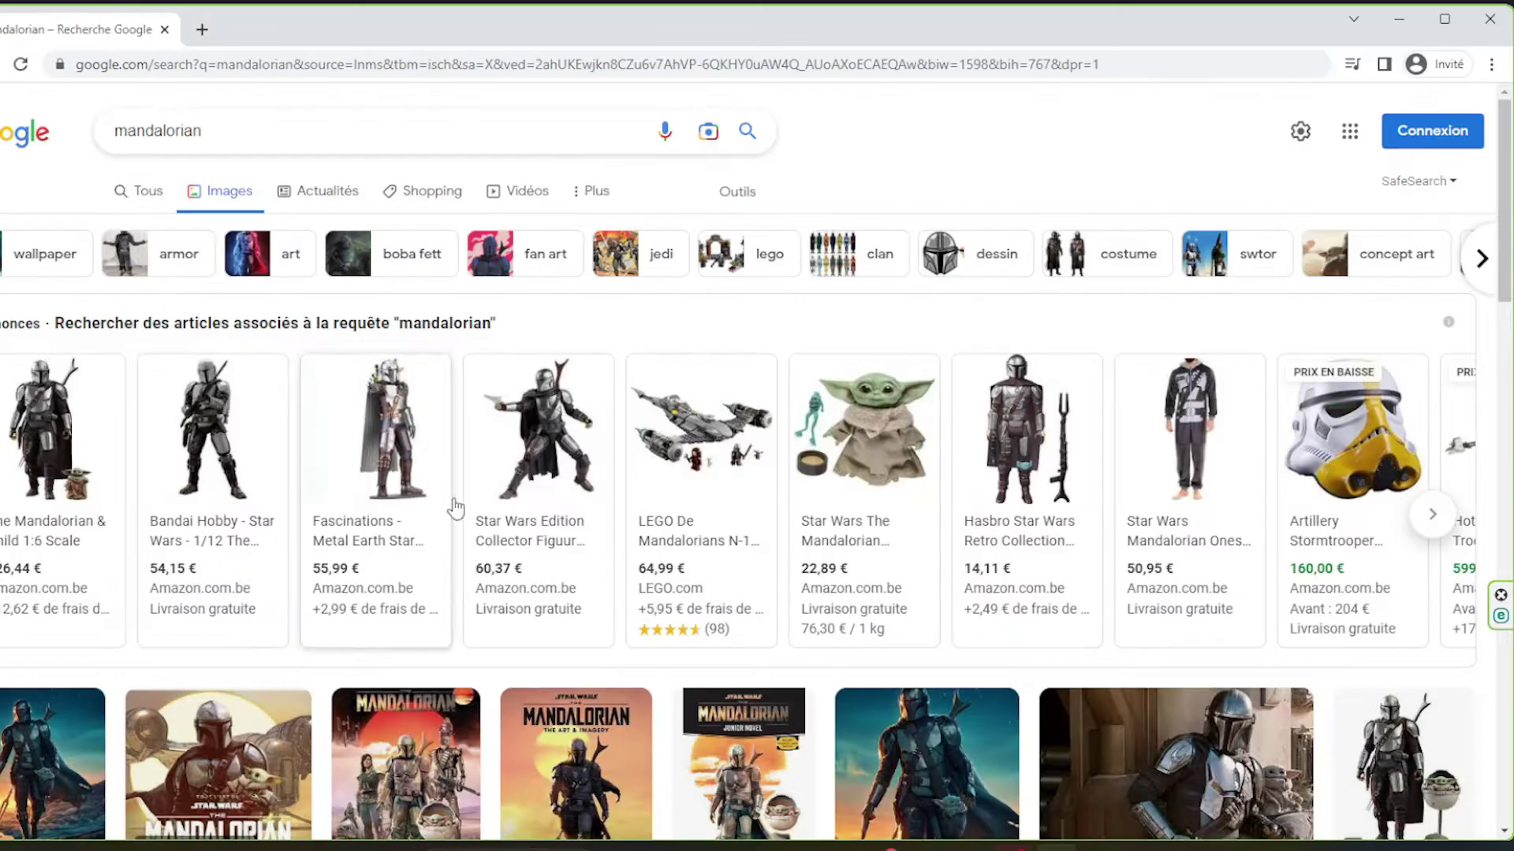
Browse the Google Images results for mandalorian in Chrome to find a suitable picture
scroll(481, 414, down, 5)
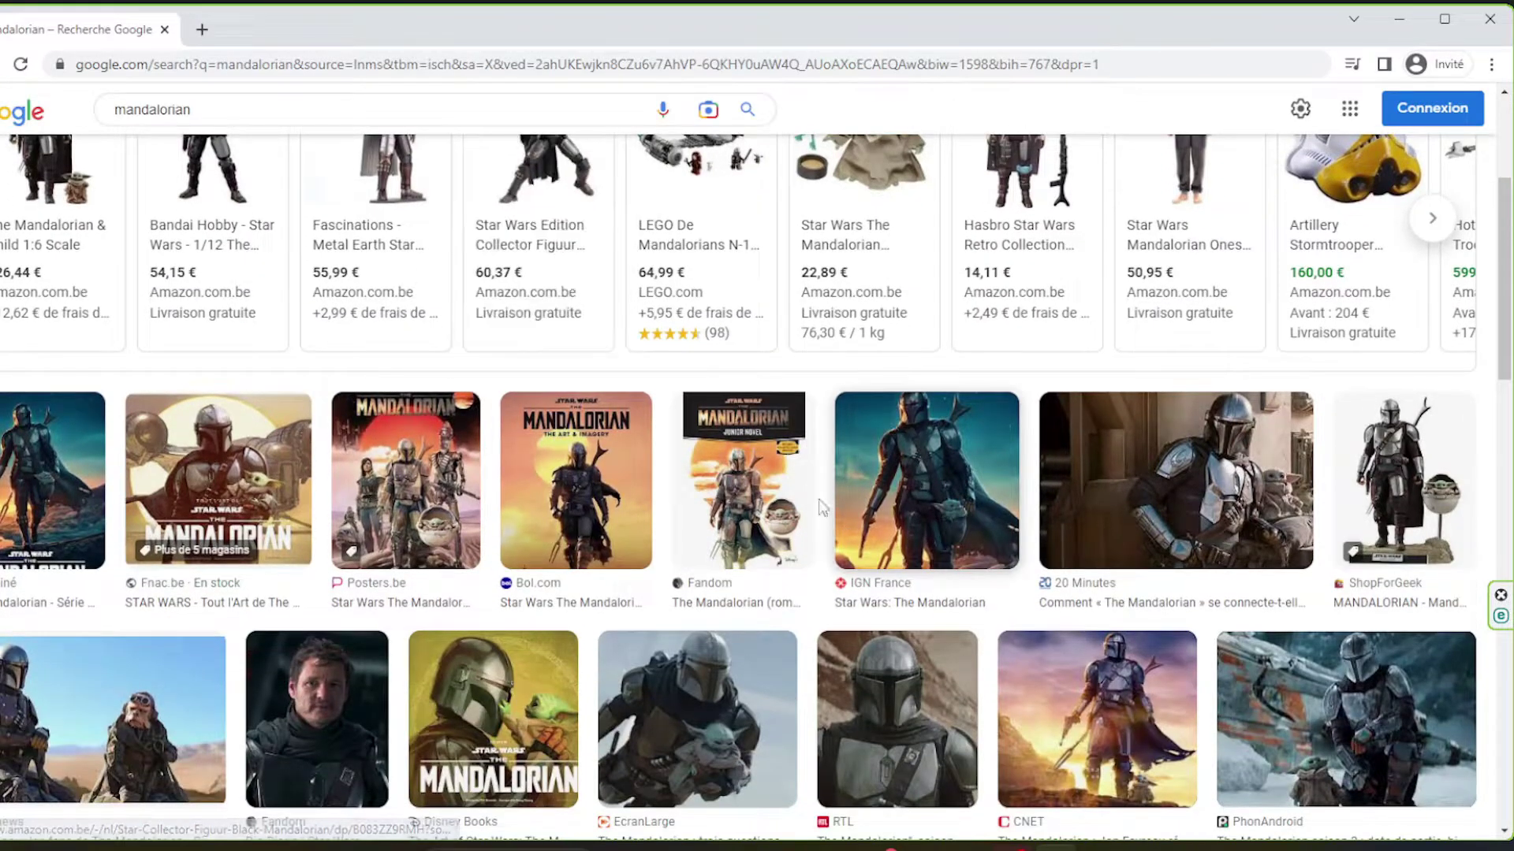
scroll(479, 505, down, 3)
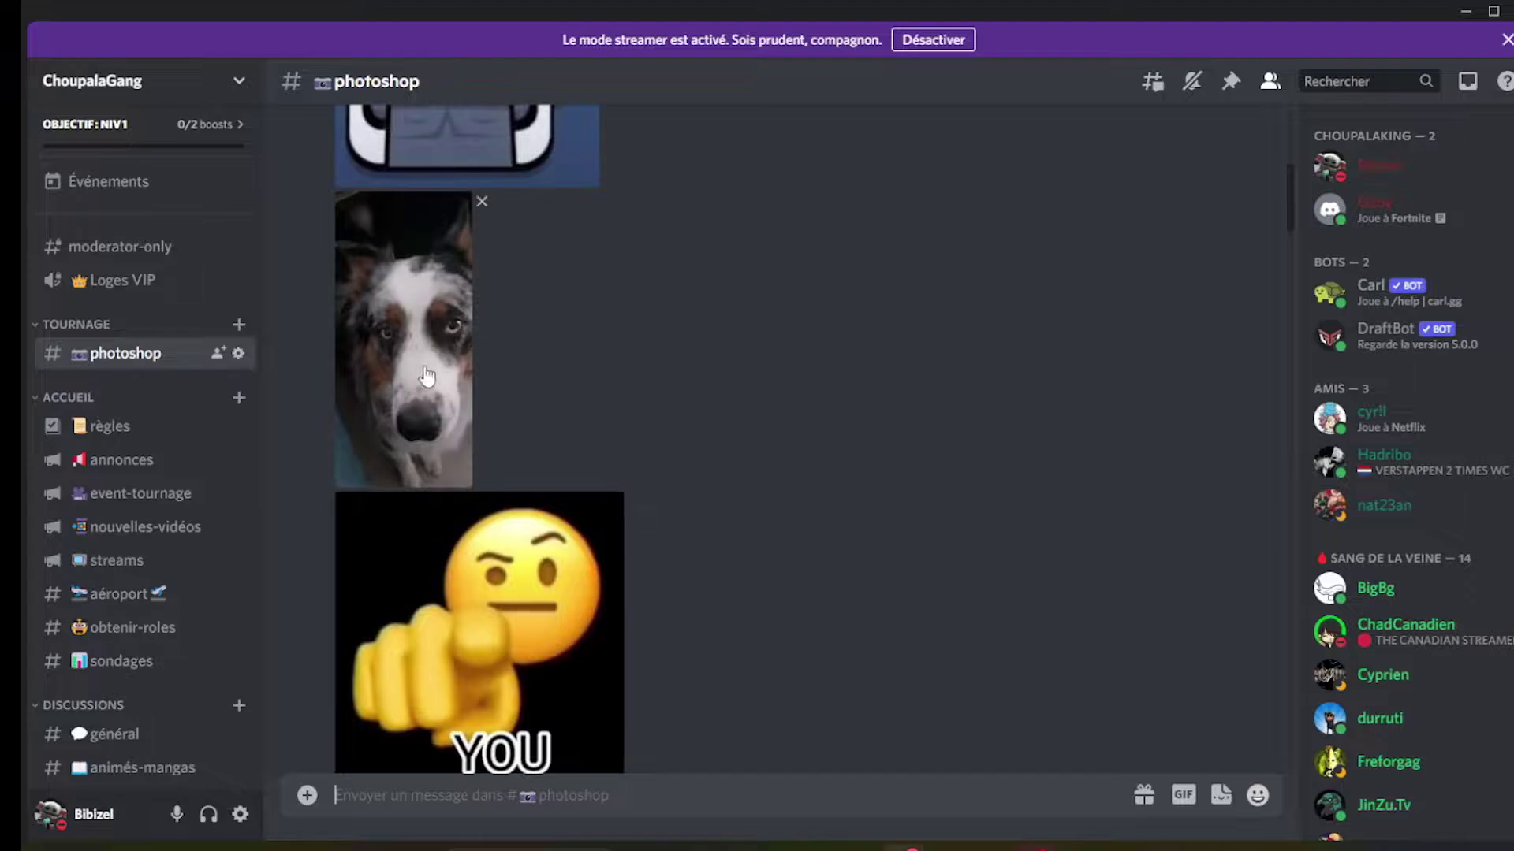
Save the Squeak image from the Paris request in the Discord photoshop channel and check its cut-out on remove.bg
scroll(427, 376, up, 3)
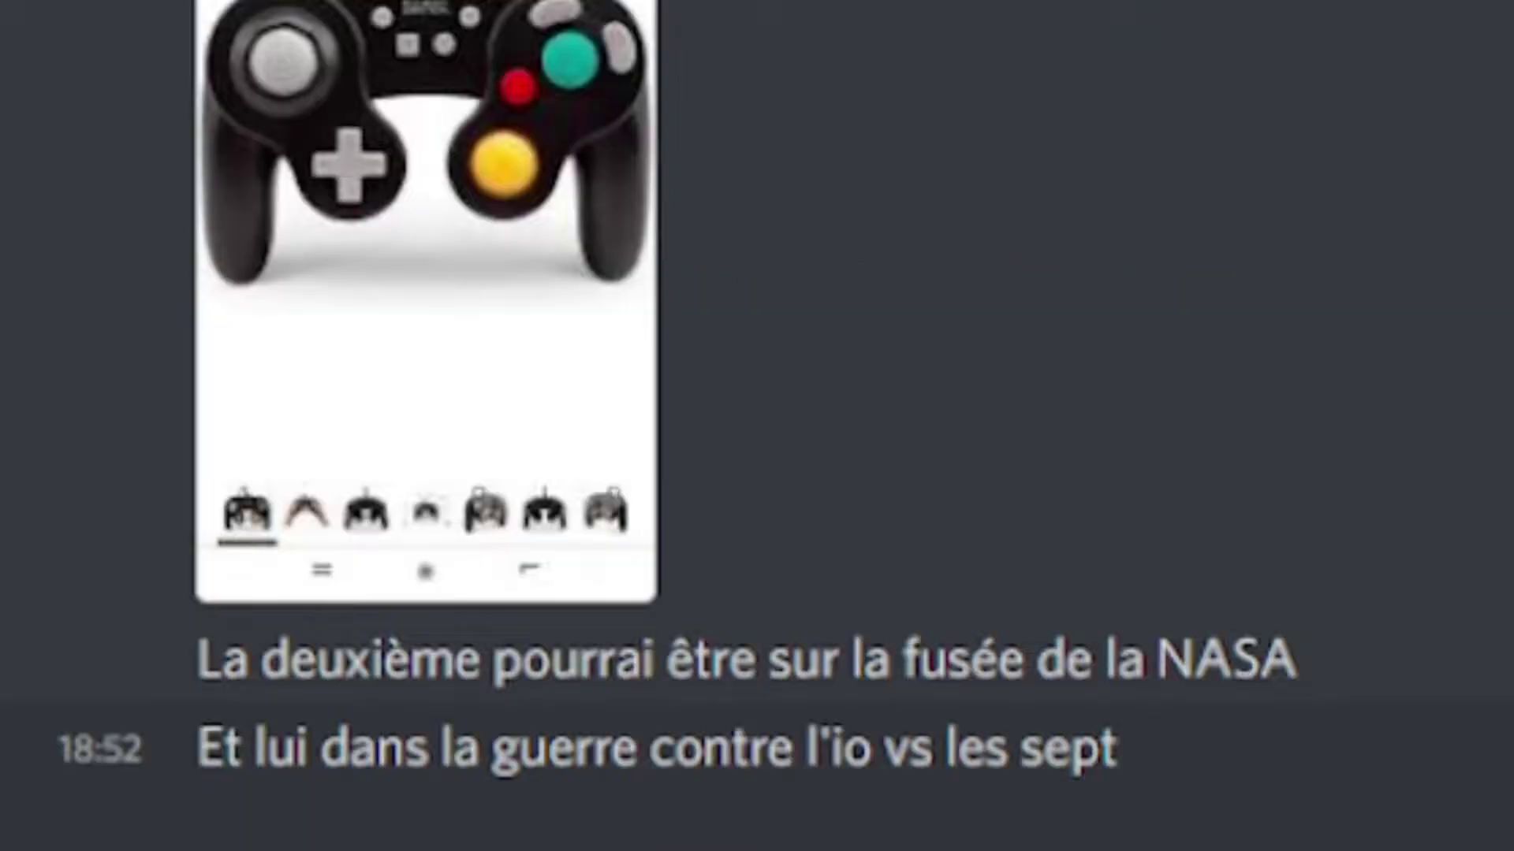
scroll(466, 11, down, 10)
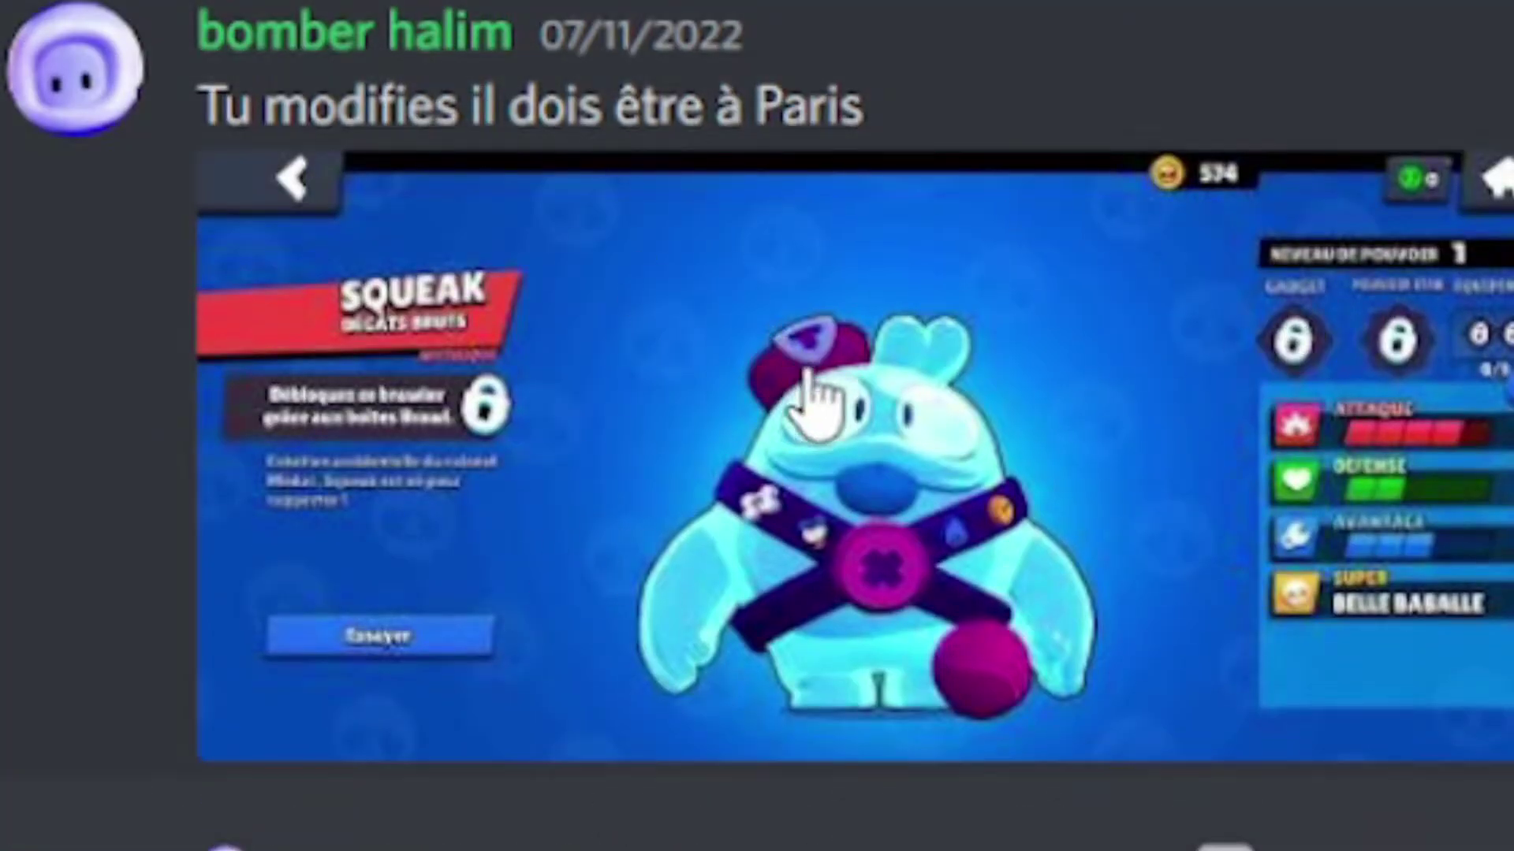
right_click(823, 442)
mouse_move(534, 430)
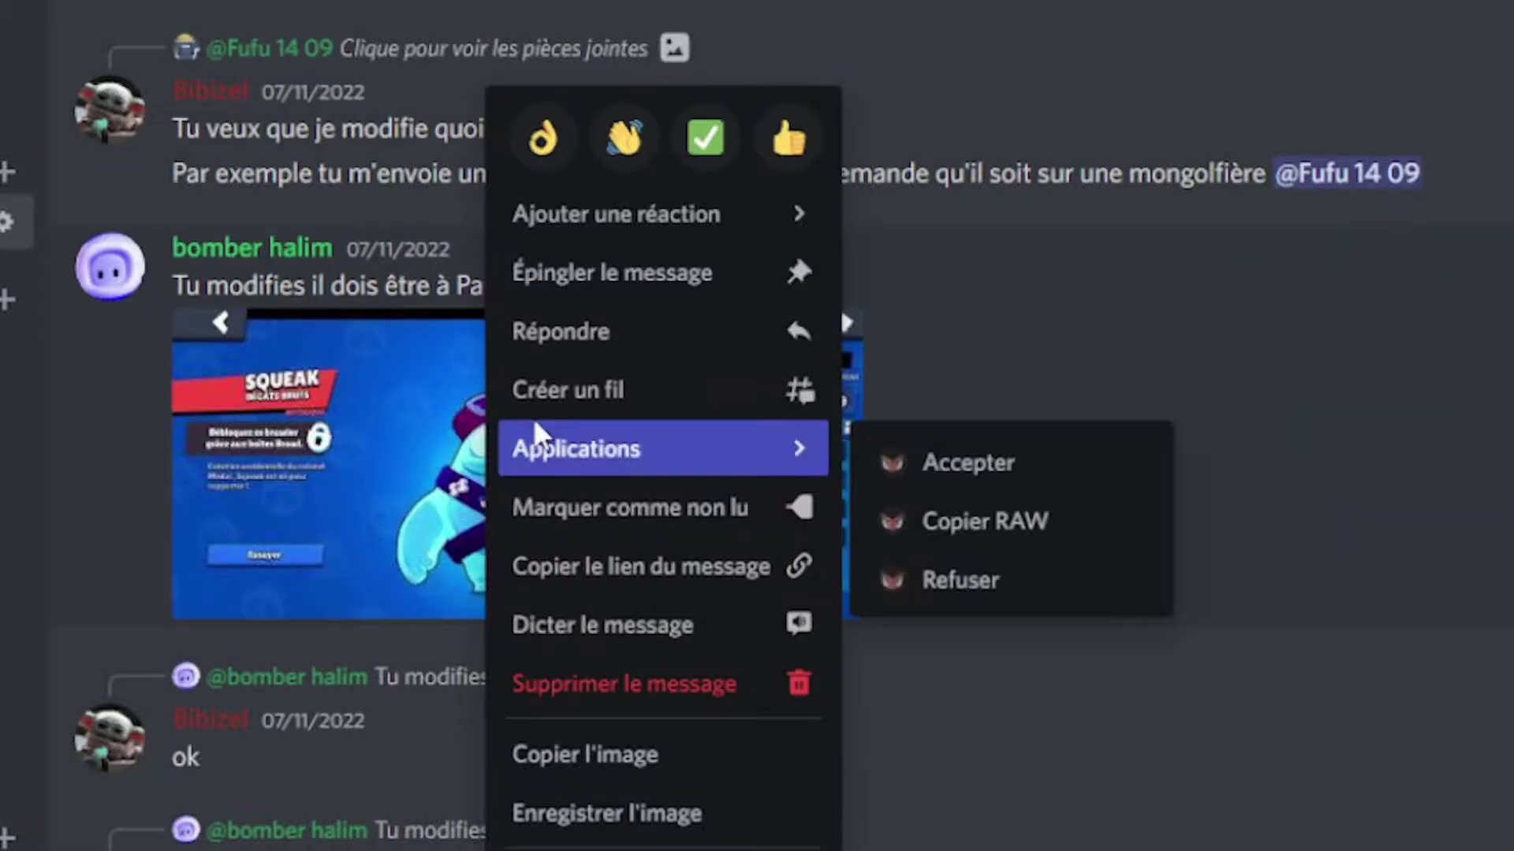
click(637, 815)
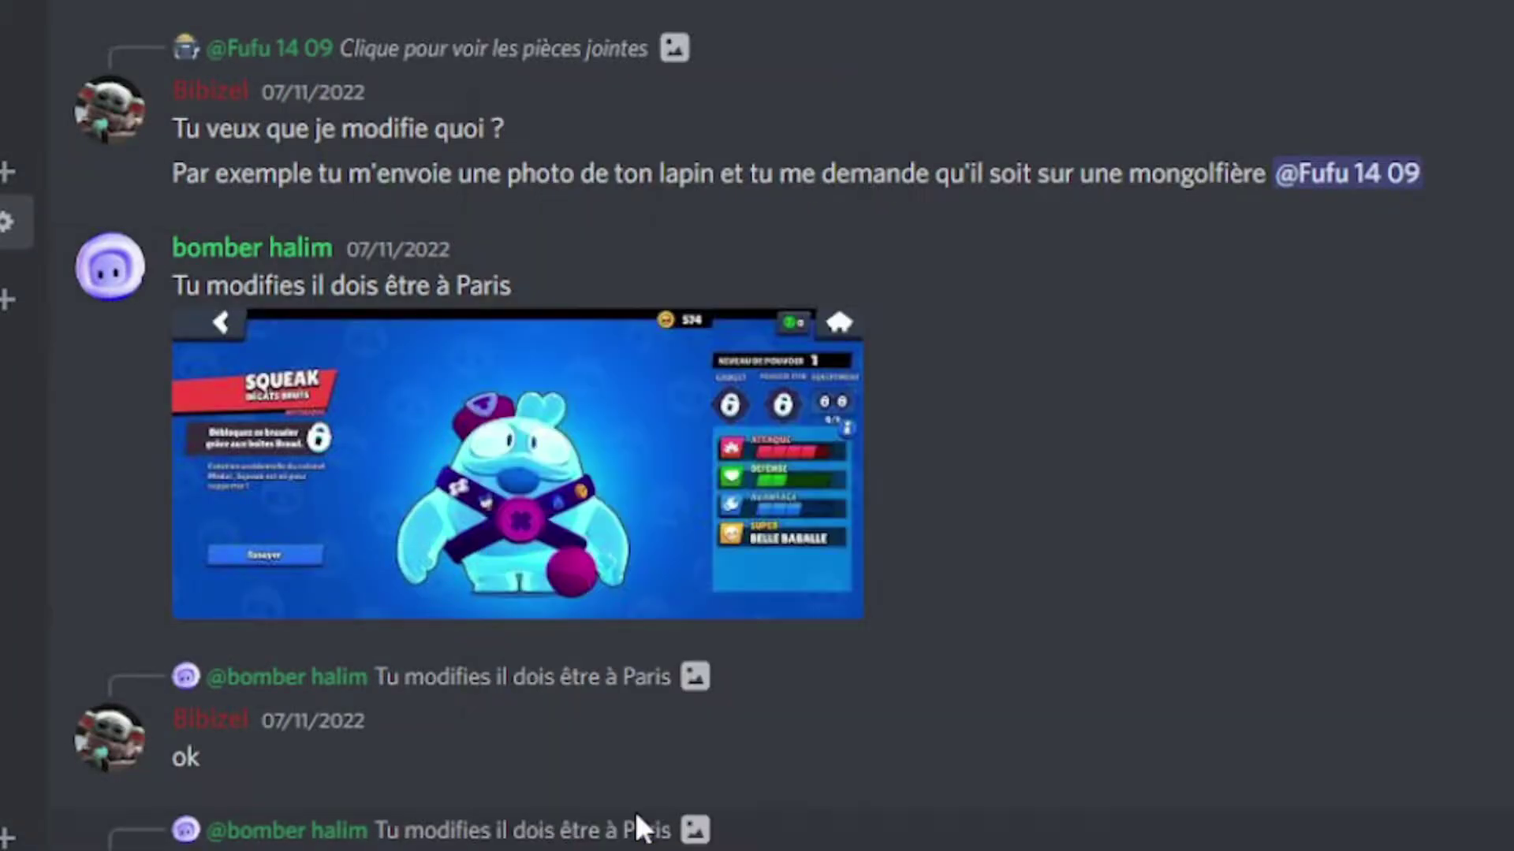
click(538, 648)
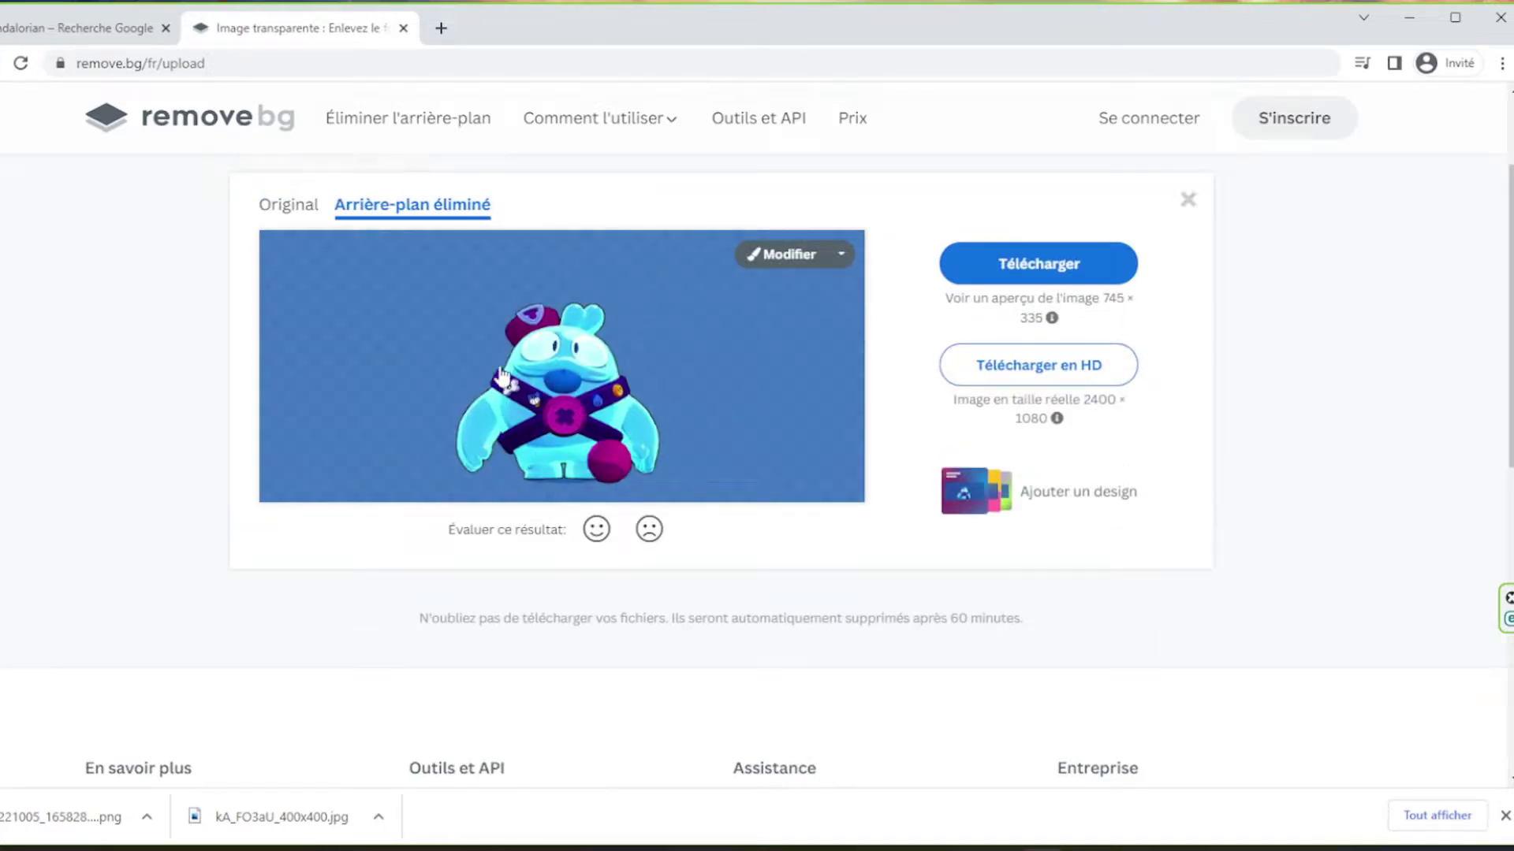
scroll(680, 378, up, 2)
scroll(753, 587, down, 1)
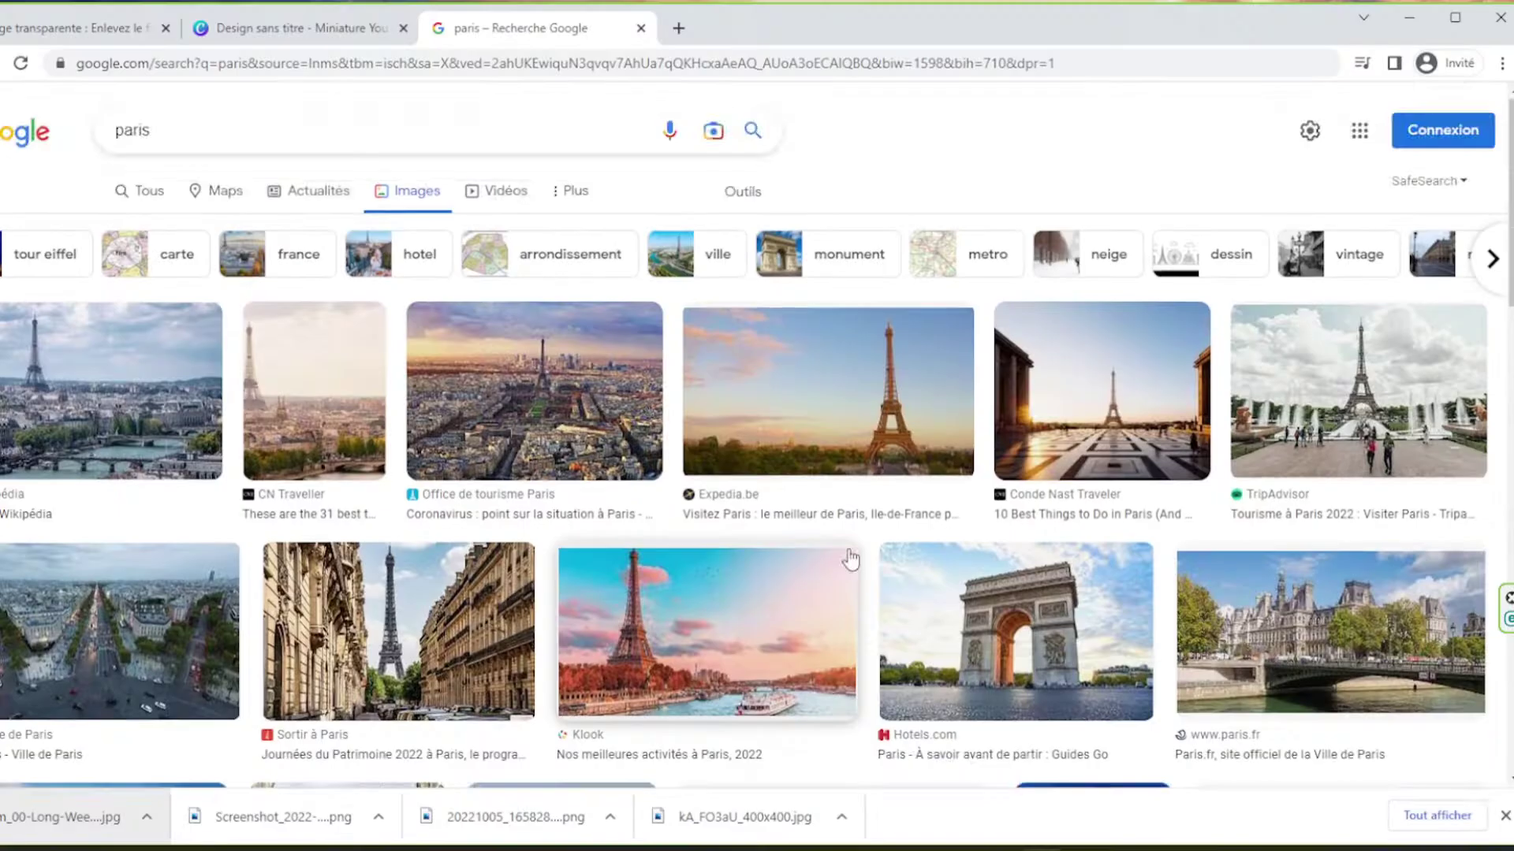
Browse the paris image results and preview the Sortir à Paris street photo with the Eiffel Tower
scroll(544, 647, down, 1)
click(521, 615)
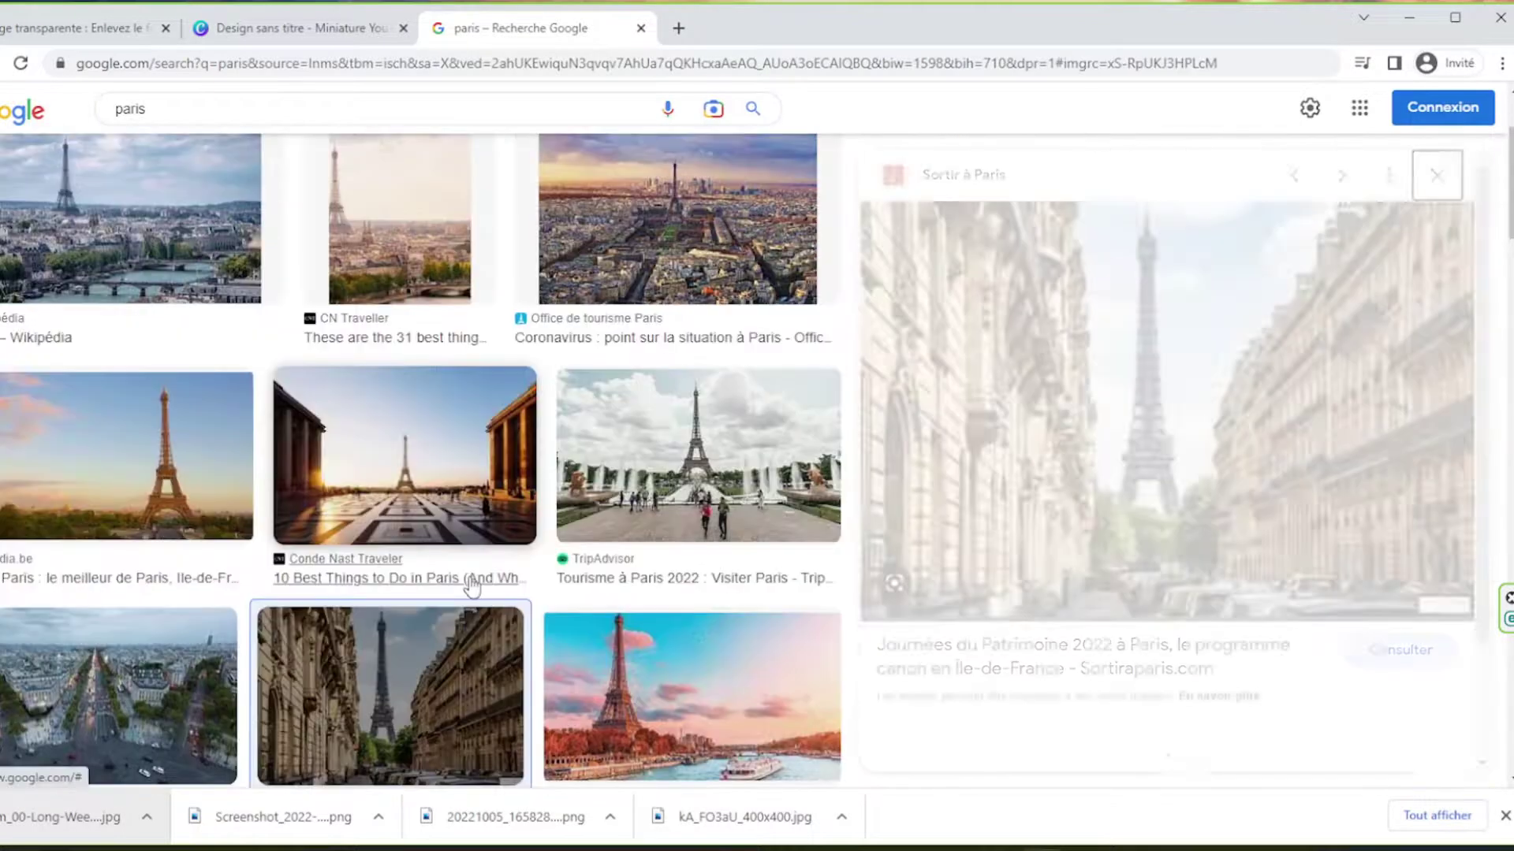
scroll(618, 493, down, 4)
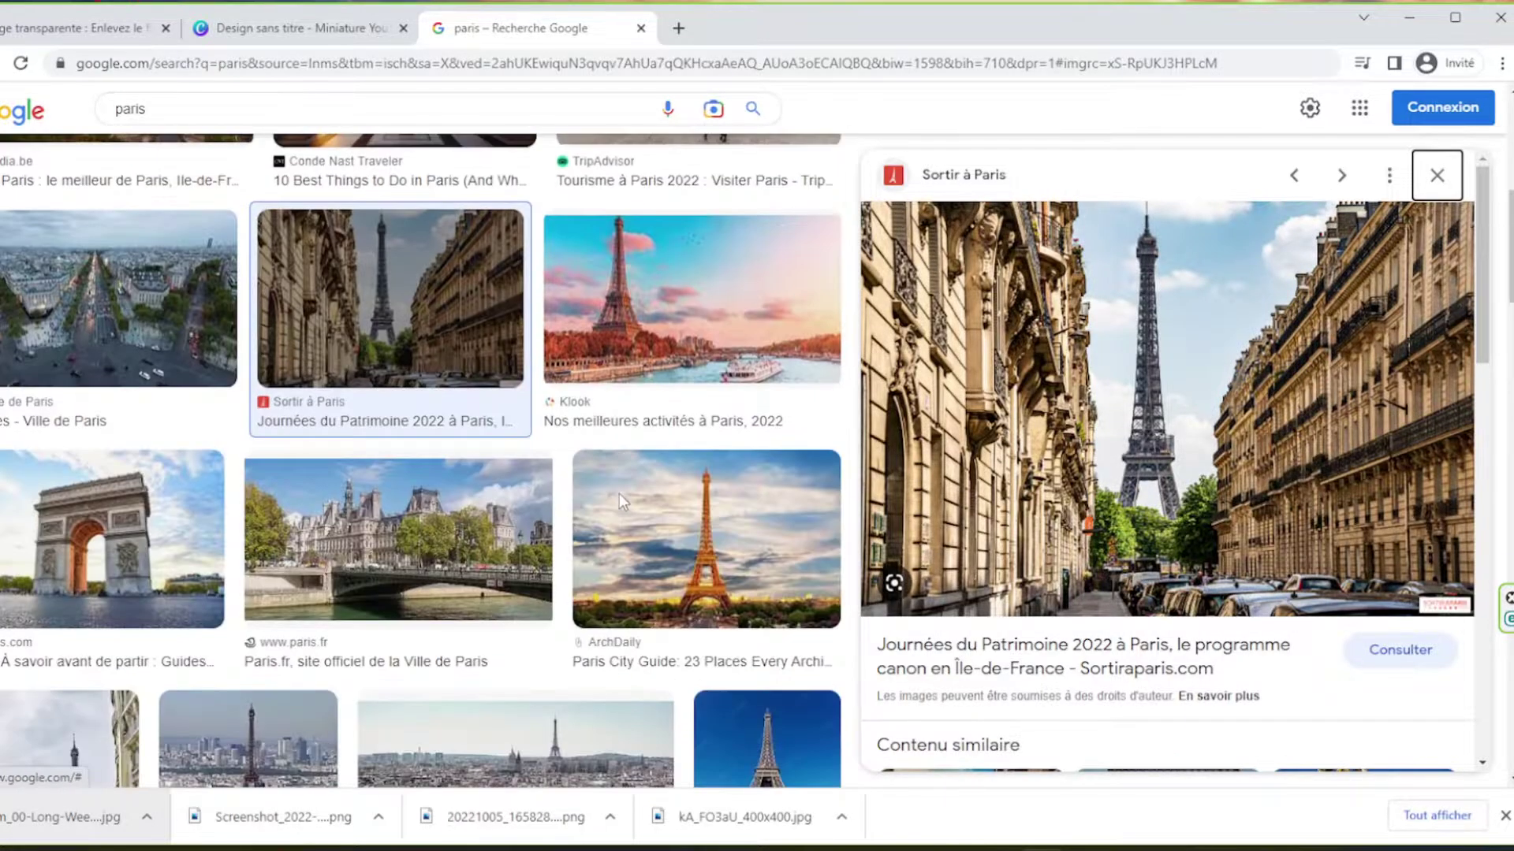
Search Google Images for "paris baclon" and grab the Tripadvisor balcony photo overlooking the Eiffel Tower
click(217, 112)
text(baclo)
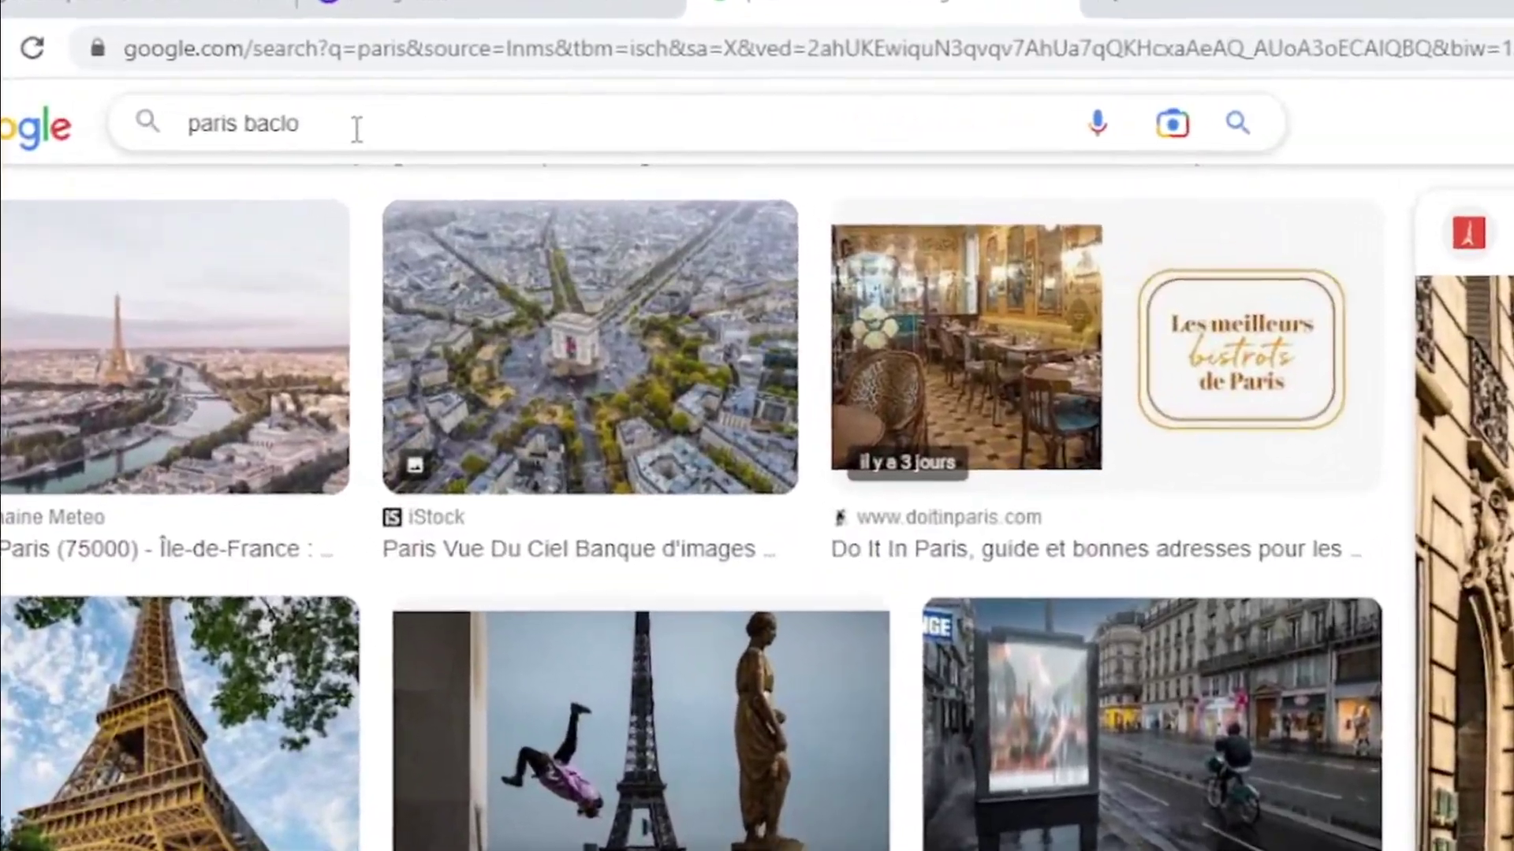
key(Return)
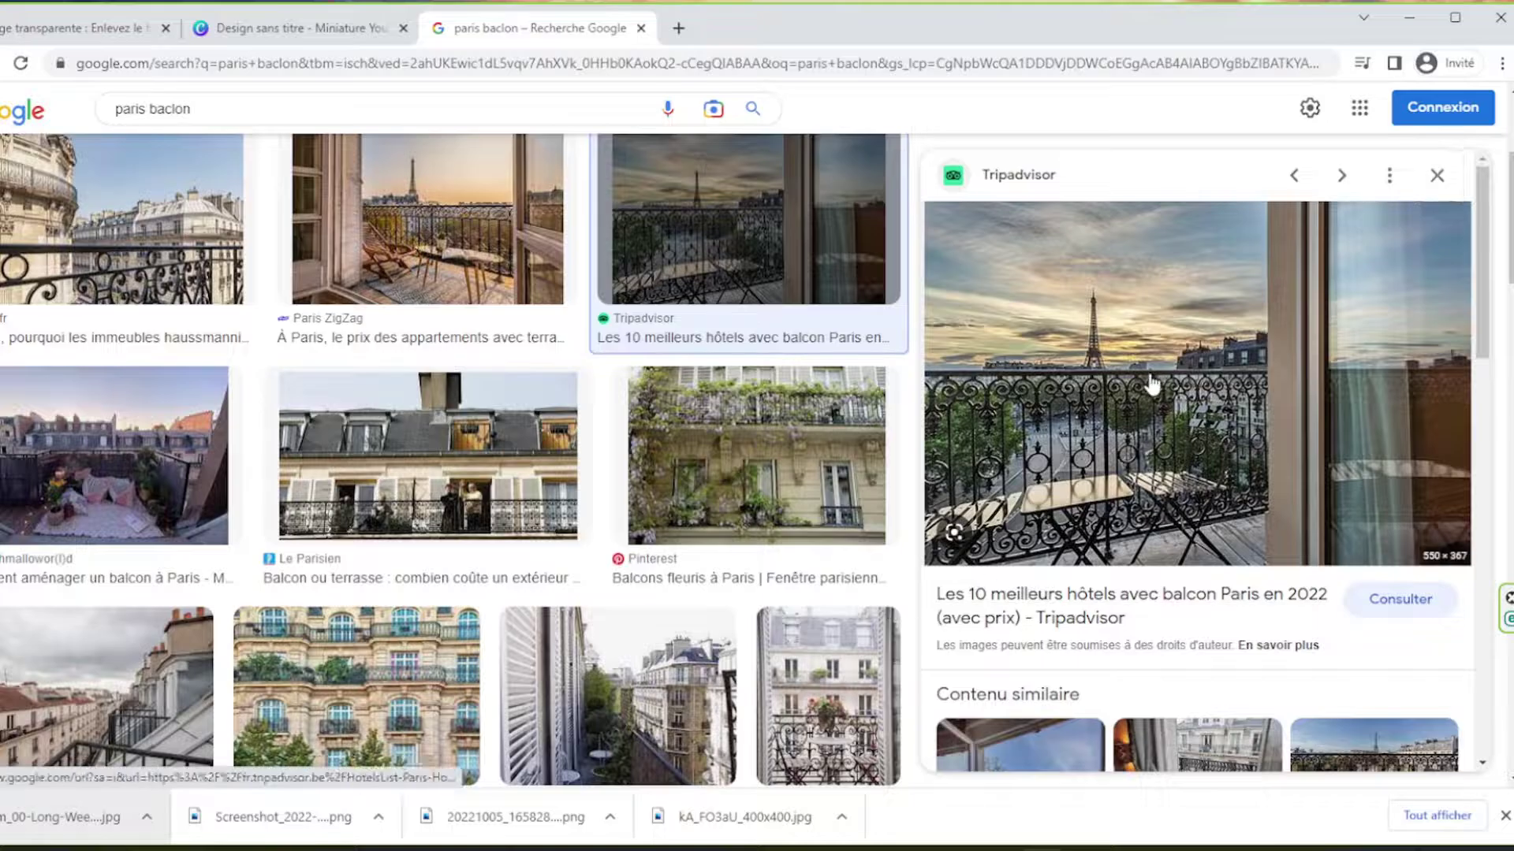
right_click(1151, 382)
click(1224, 612)
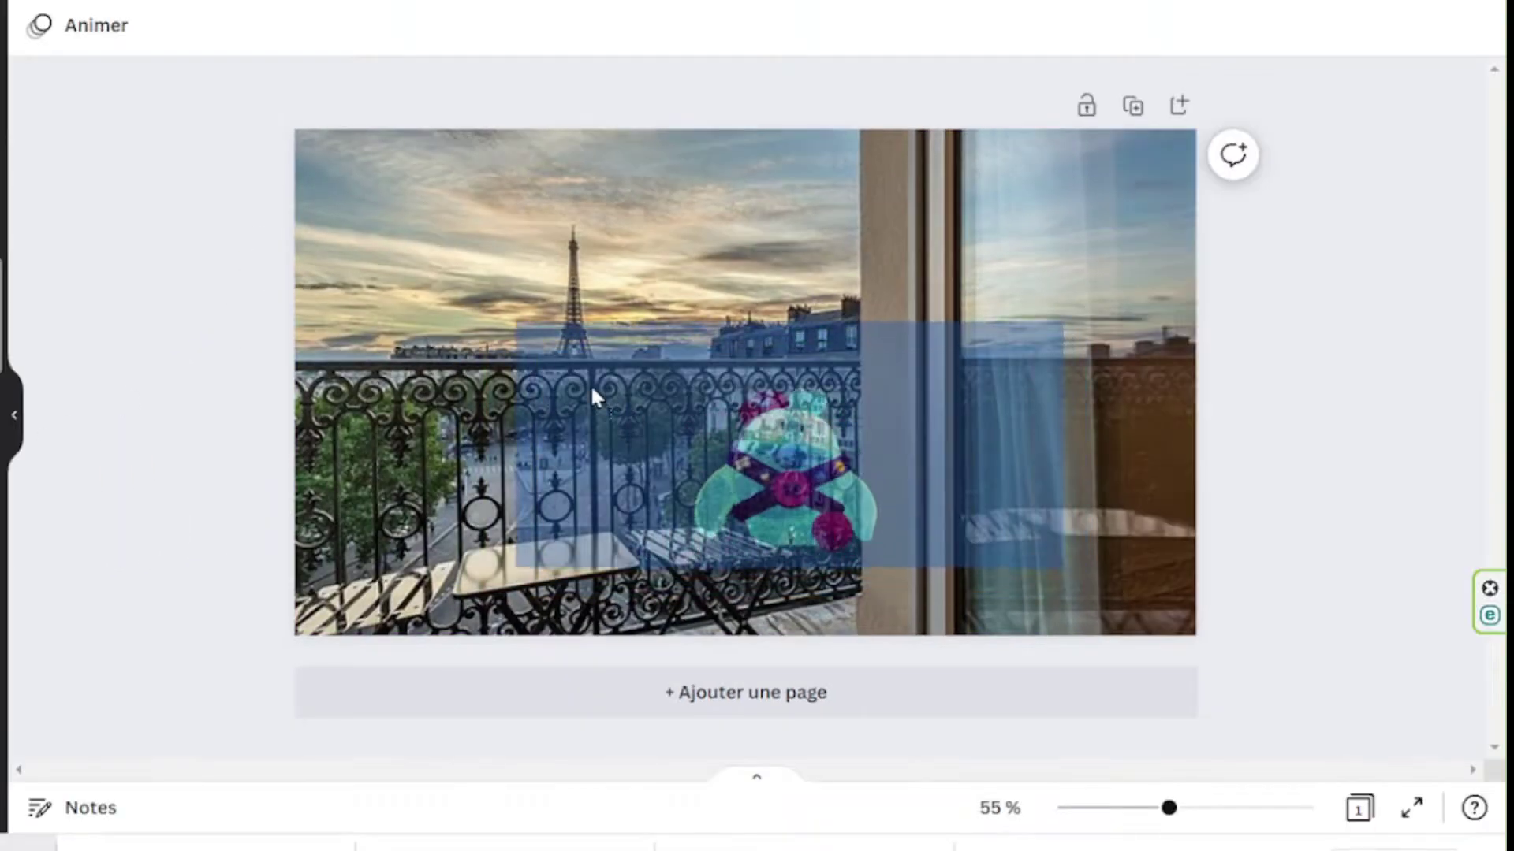
Try to place the Squeak image with its blue backdrop along the bottom of the balcony photo in Canva and resize it
drag(590, 384, 582, 398)
drag(798, 482, 809, 542)
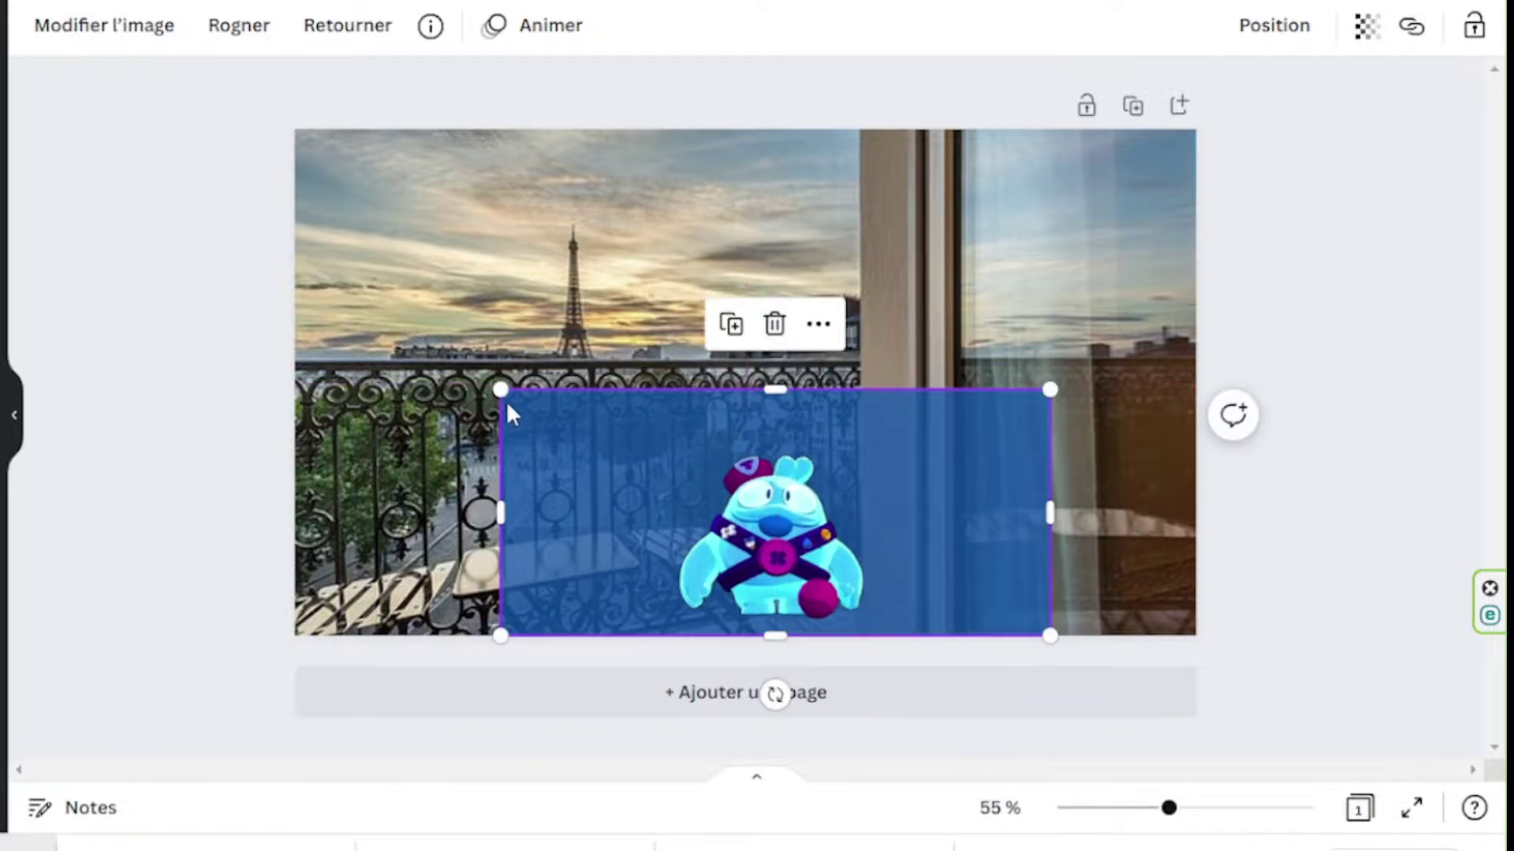
drag(501, 389, 568, 399)
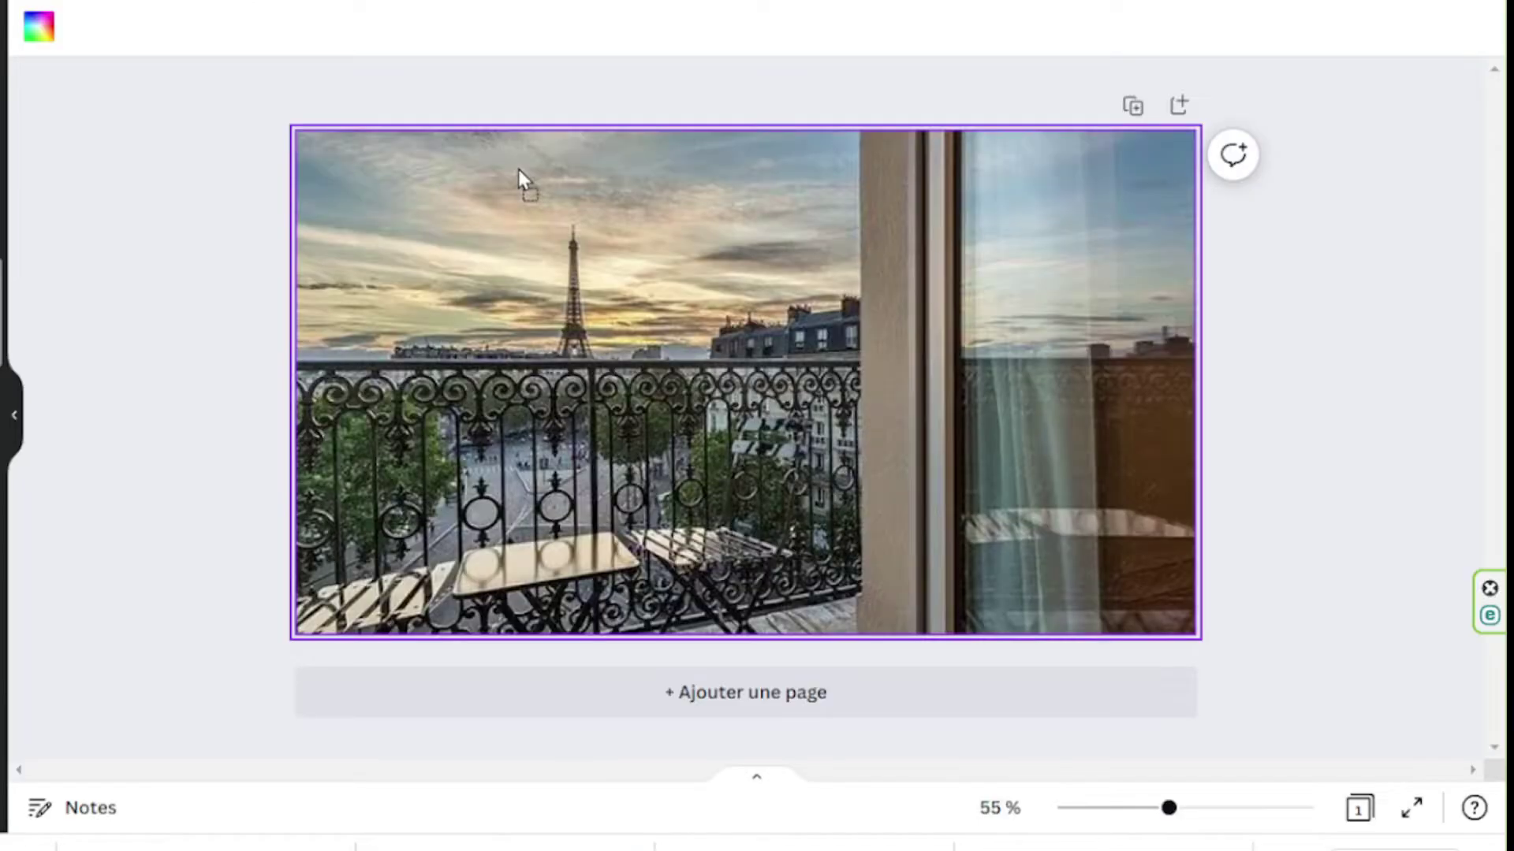
Add the Squeak cut-out without its blue backdrop, large, over the right half of the balcony photo
click(517, 179)
click(102, 426)
drag(552, 842, 631, 422)
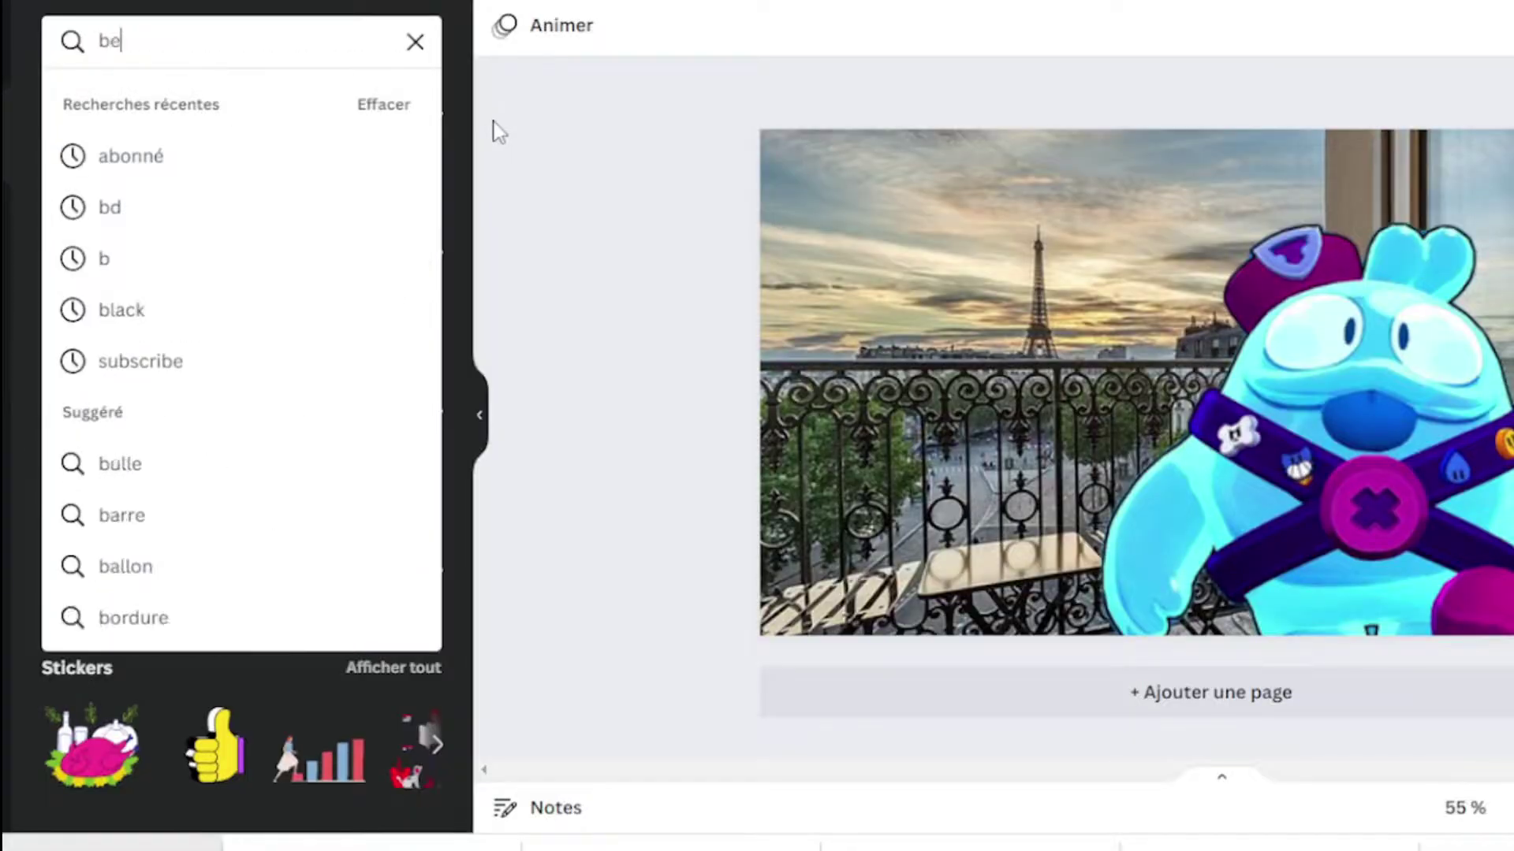
Search the design elements for "beret" and browse the available hats
text(rret)
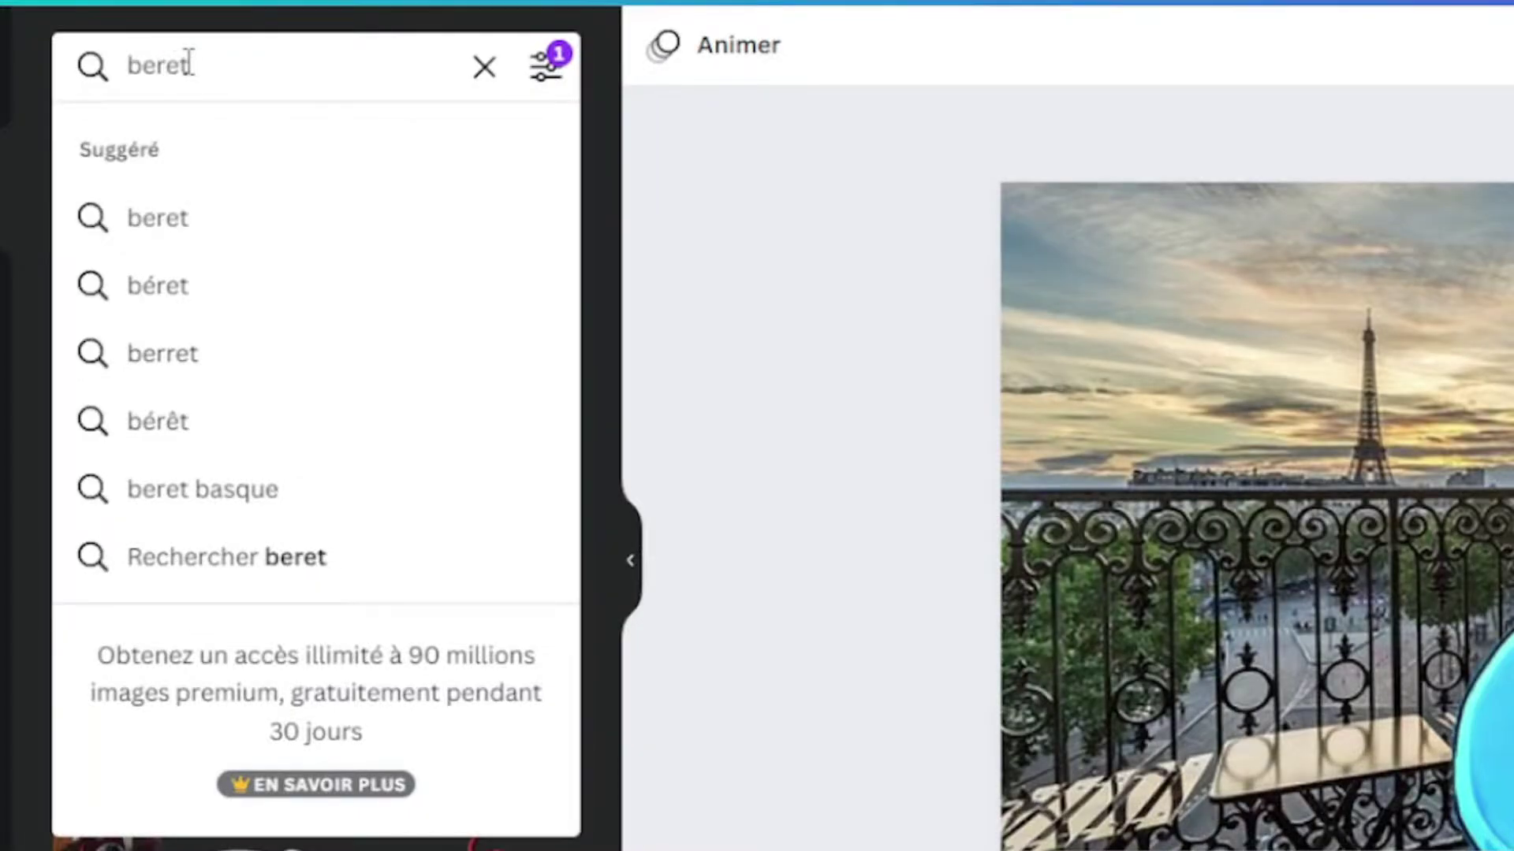
key(Return)
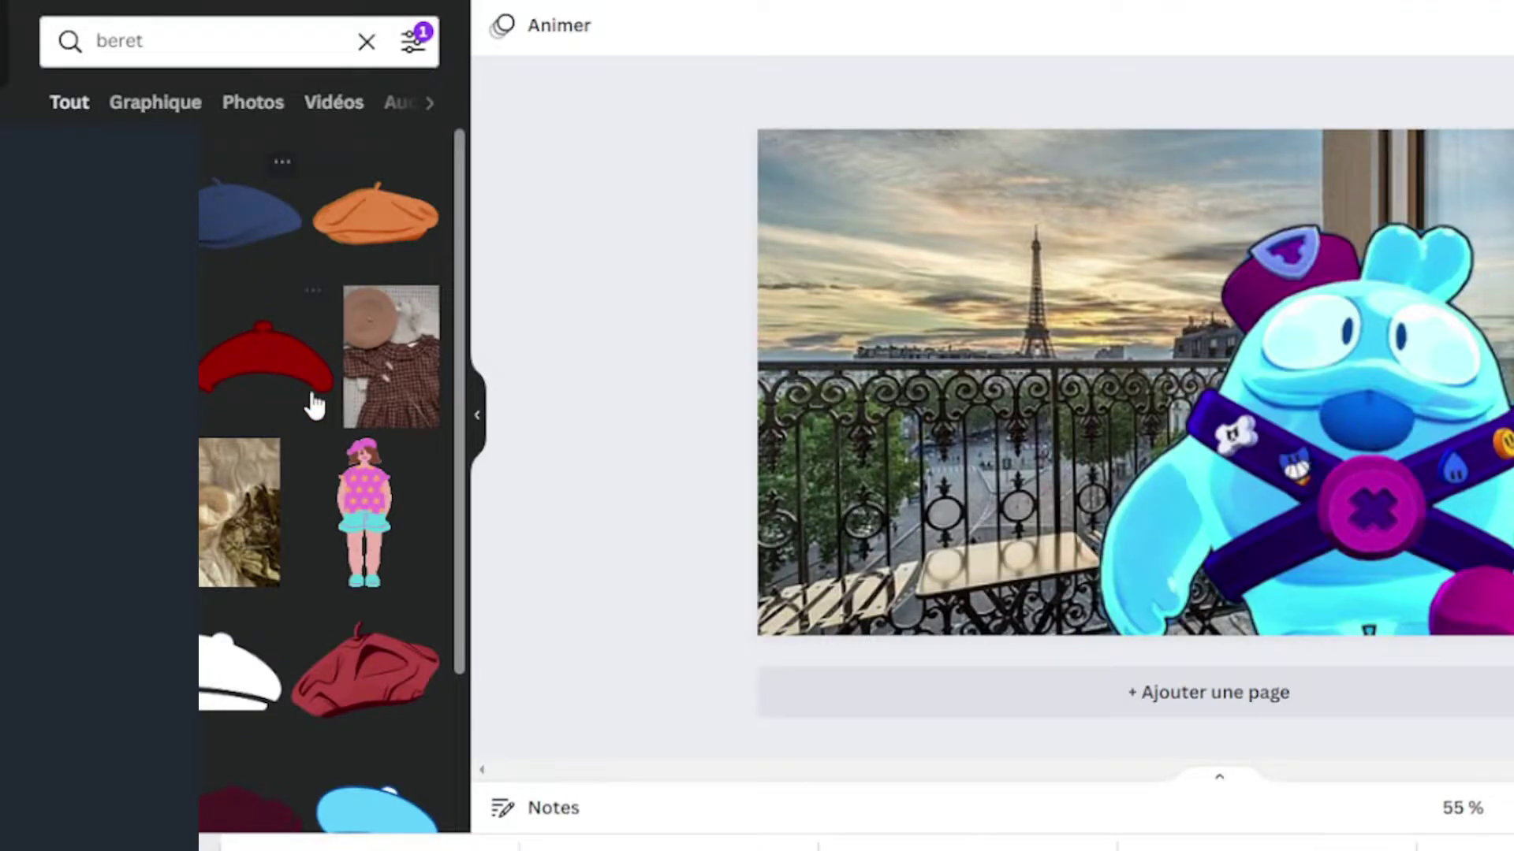
scroll(315, 406, down, 10)
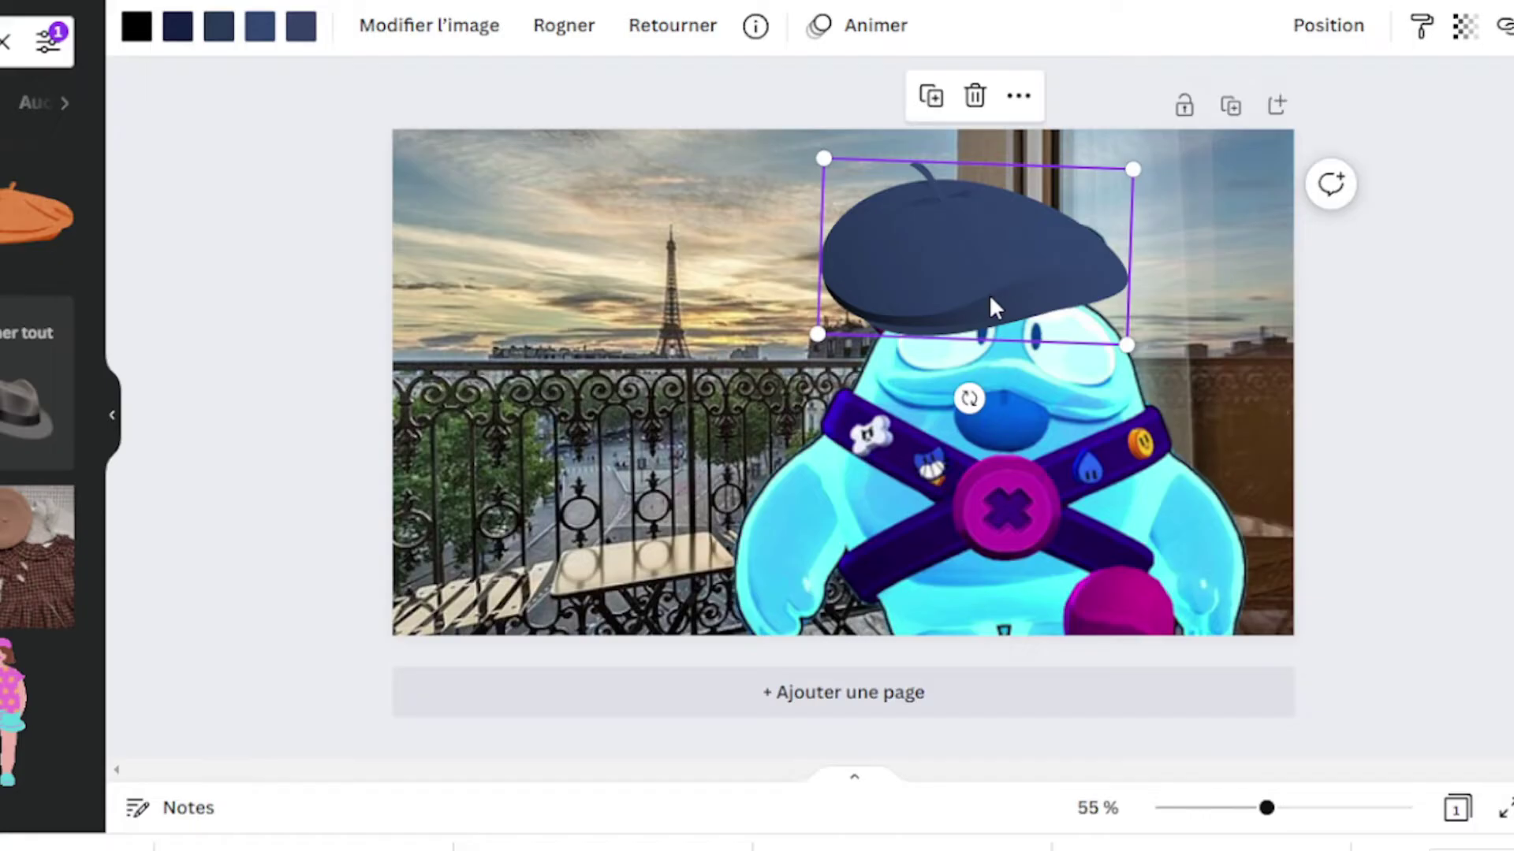
Replace the blue beret with the red one, shrunk to about 409 × 209, and fit it on Squeak's head
key(Delete)
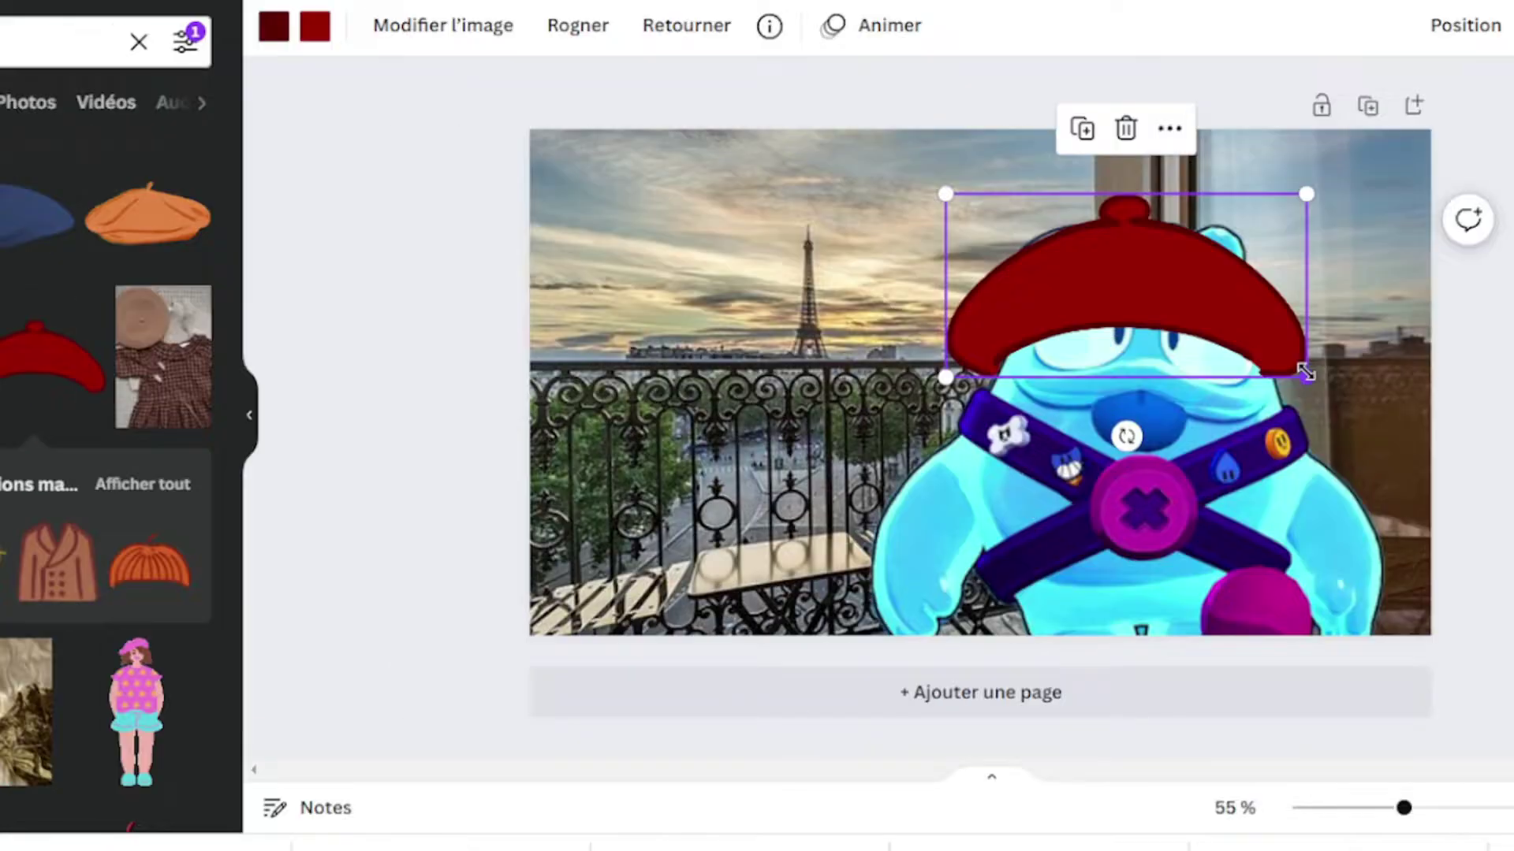
drag(1306, 374, 1237, 331)
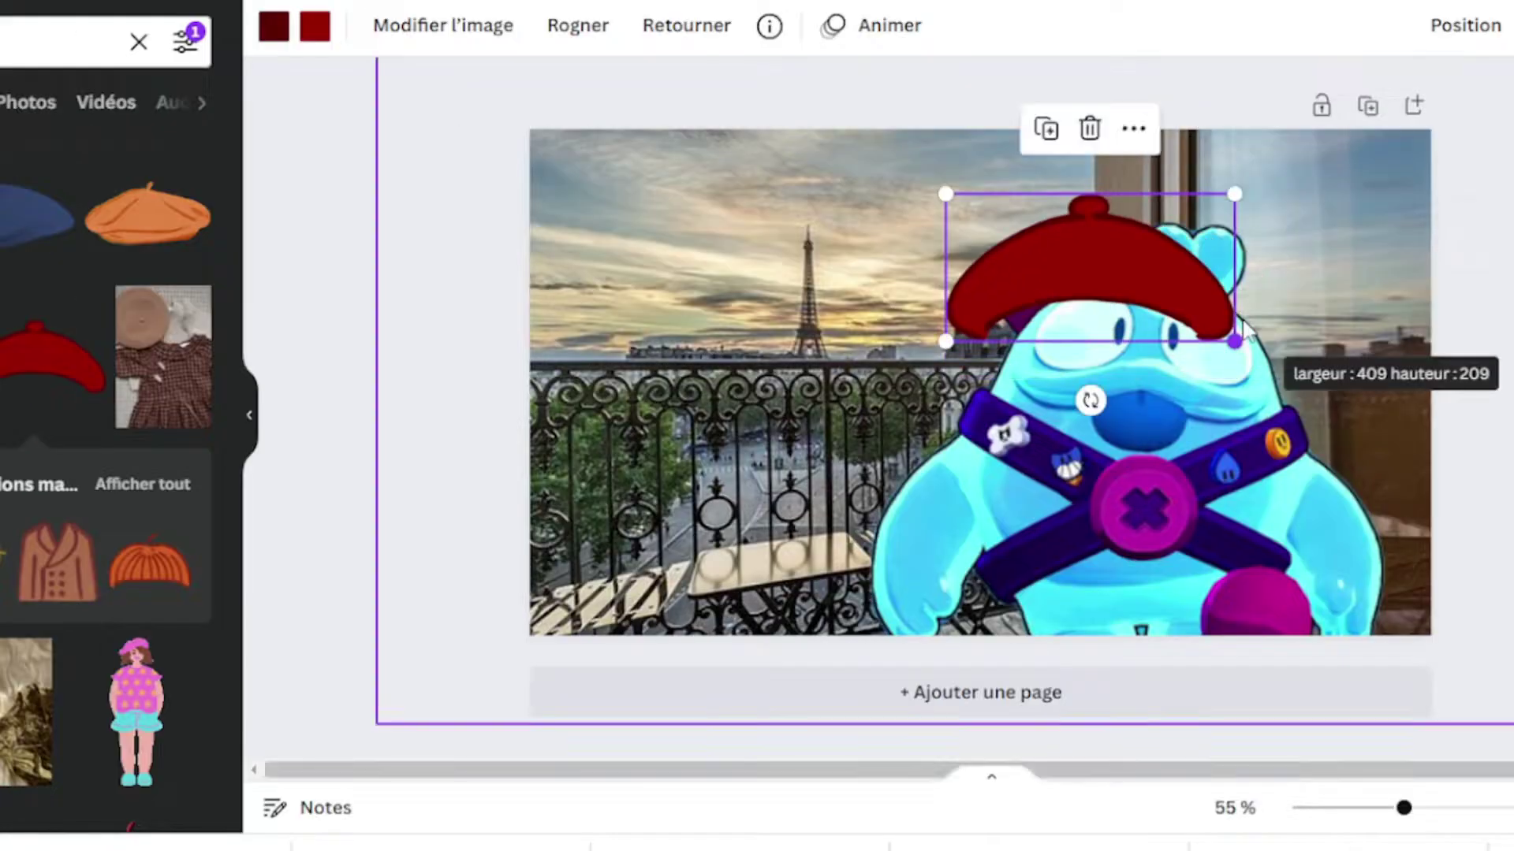
drag(1167, 272, 1214, 258)
click(1480, 375)
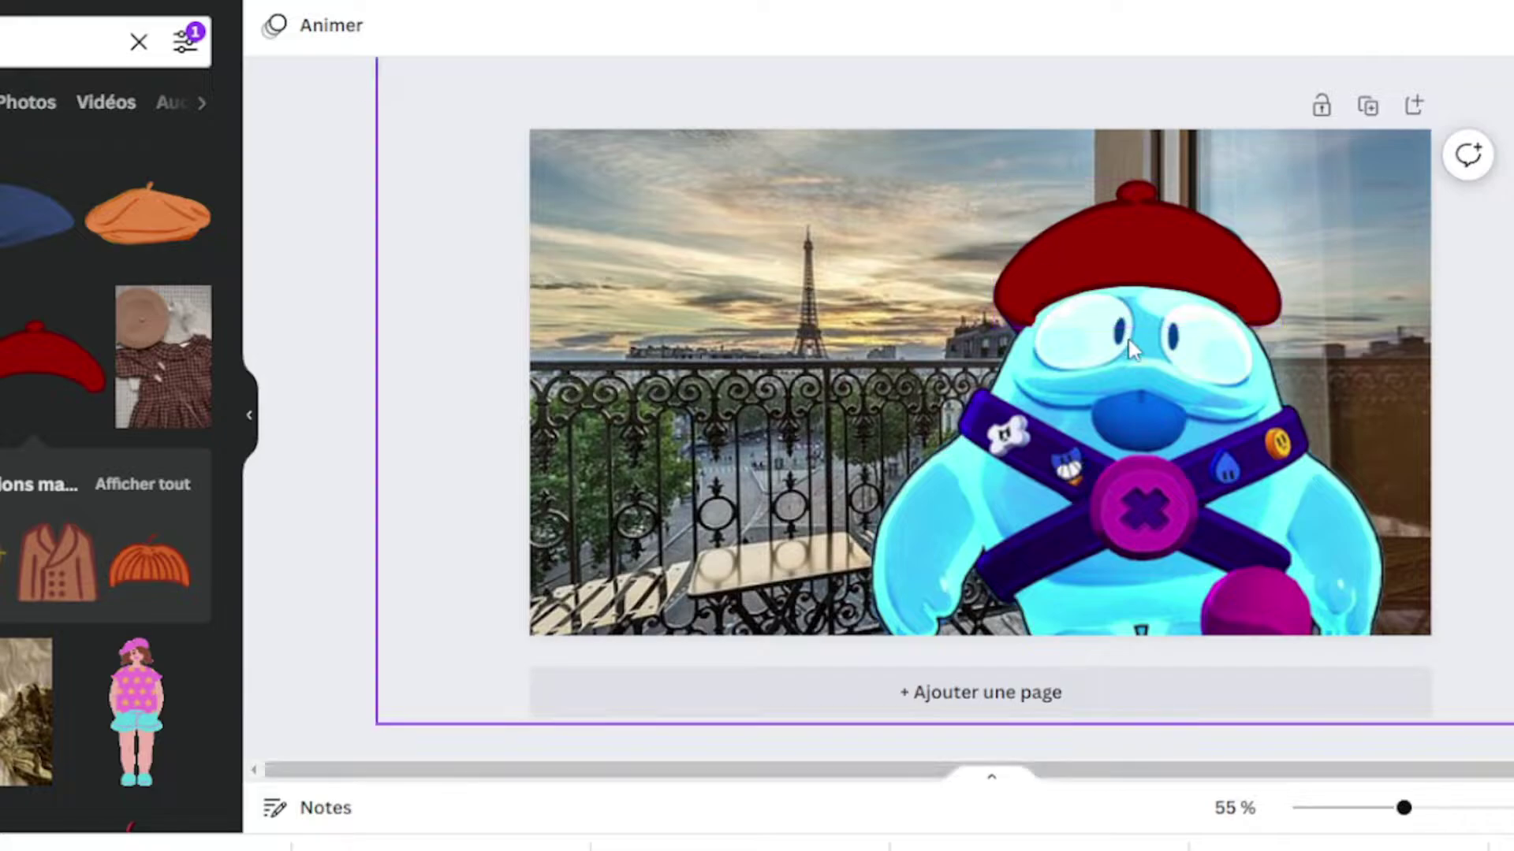
Search the elements for "baguette" and send the baguette added beside Squeak one level backward
click(64, 41)
text(baguette)
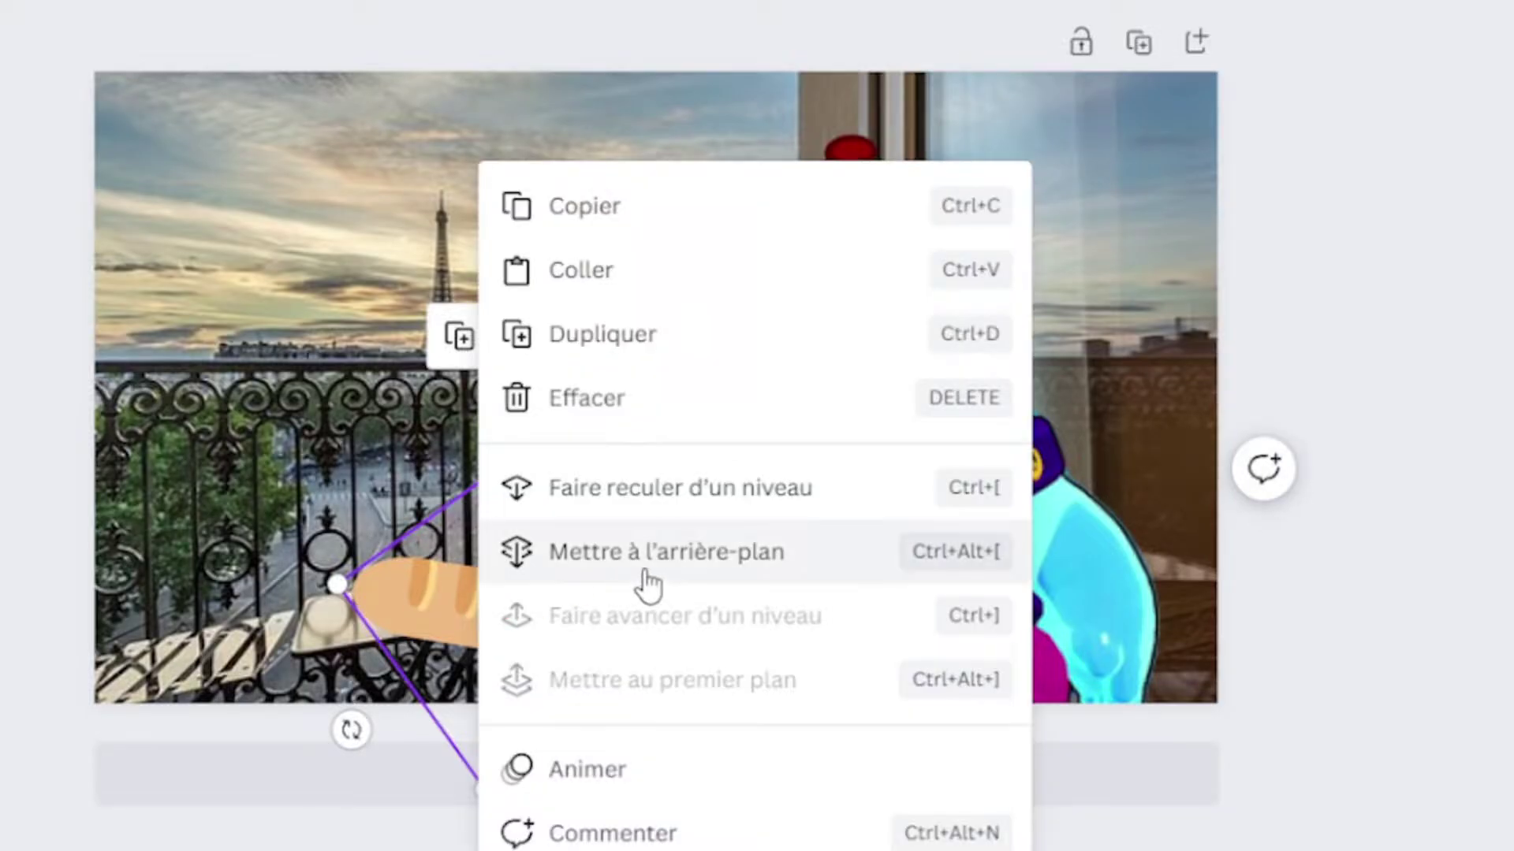
click(663, 494)
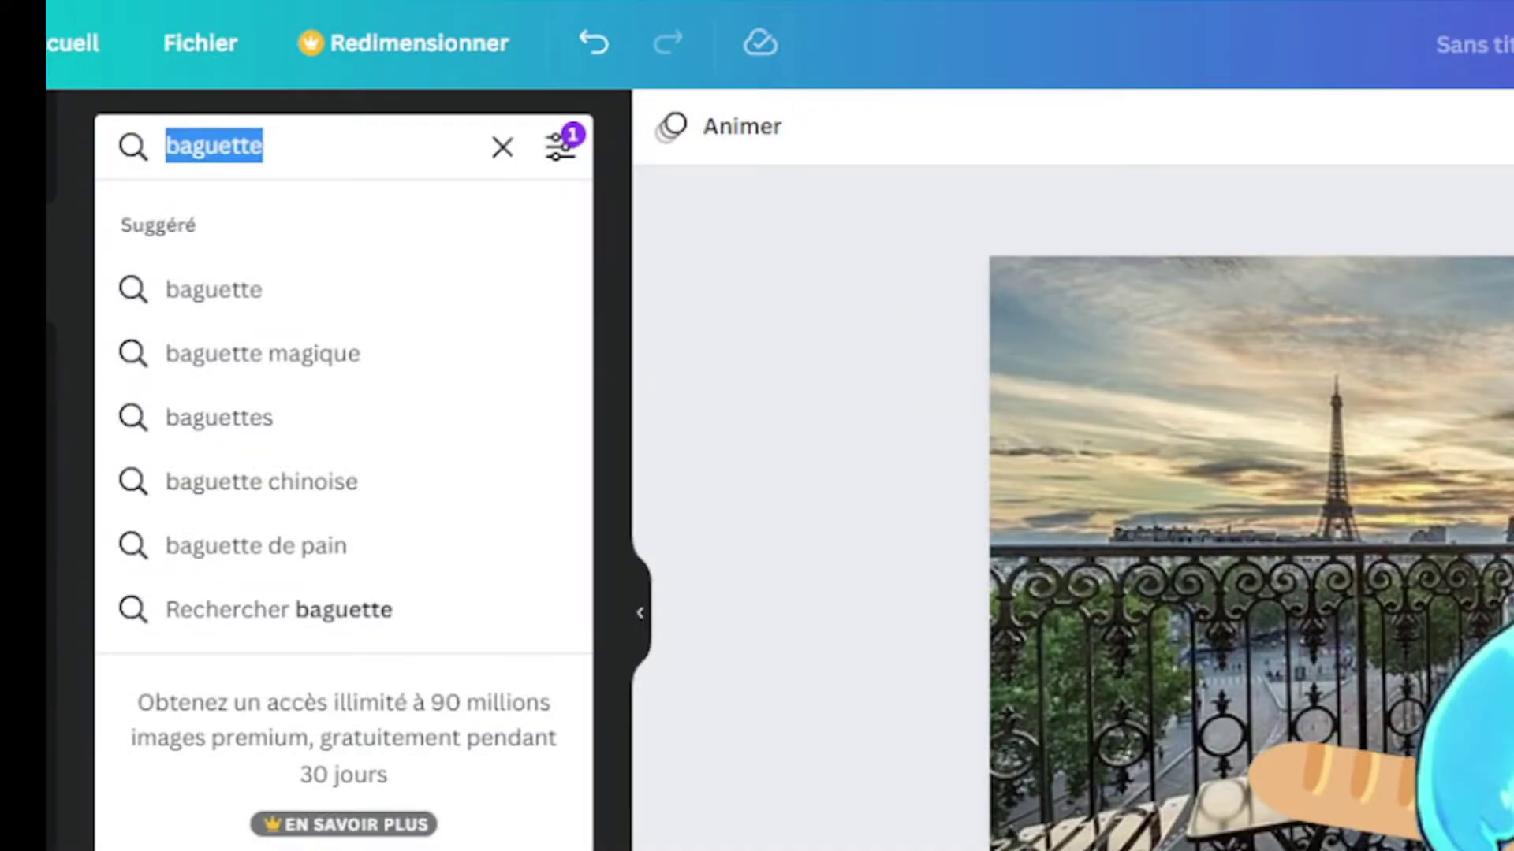
Search the design elements for "moustache"
text(mousta)
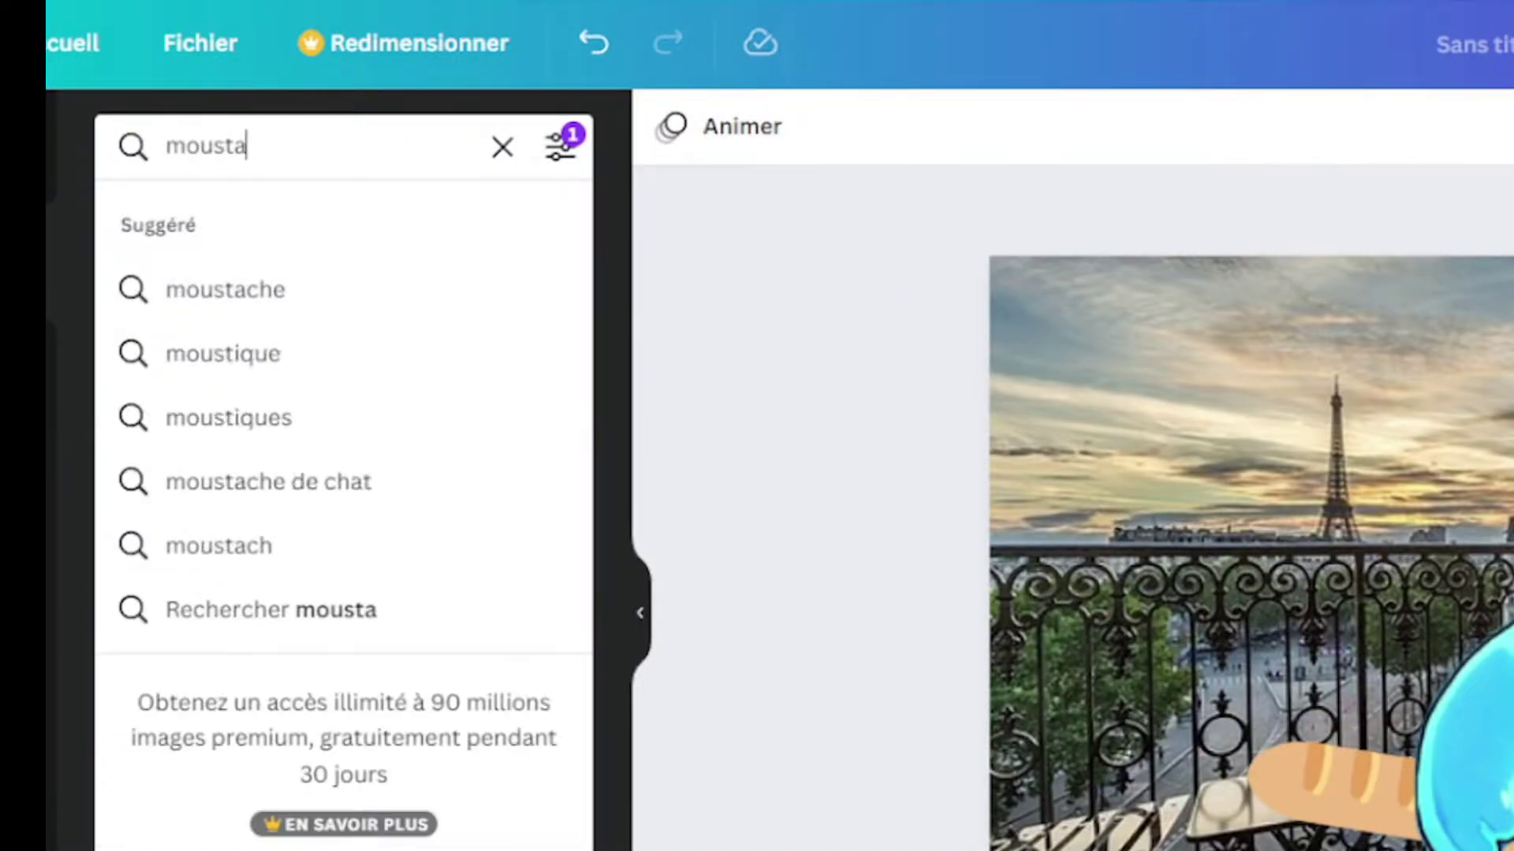
text(che)
key(Return)
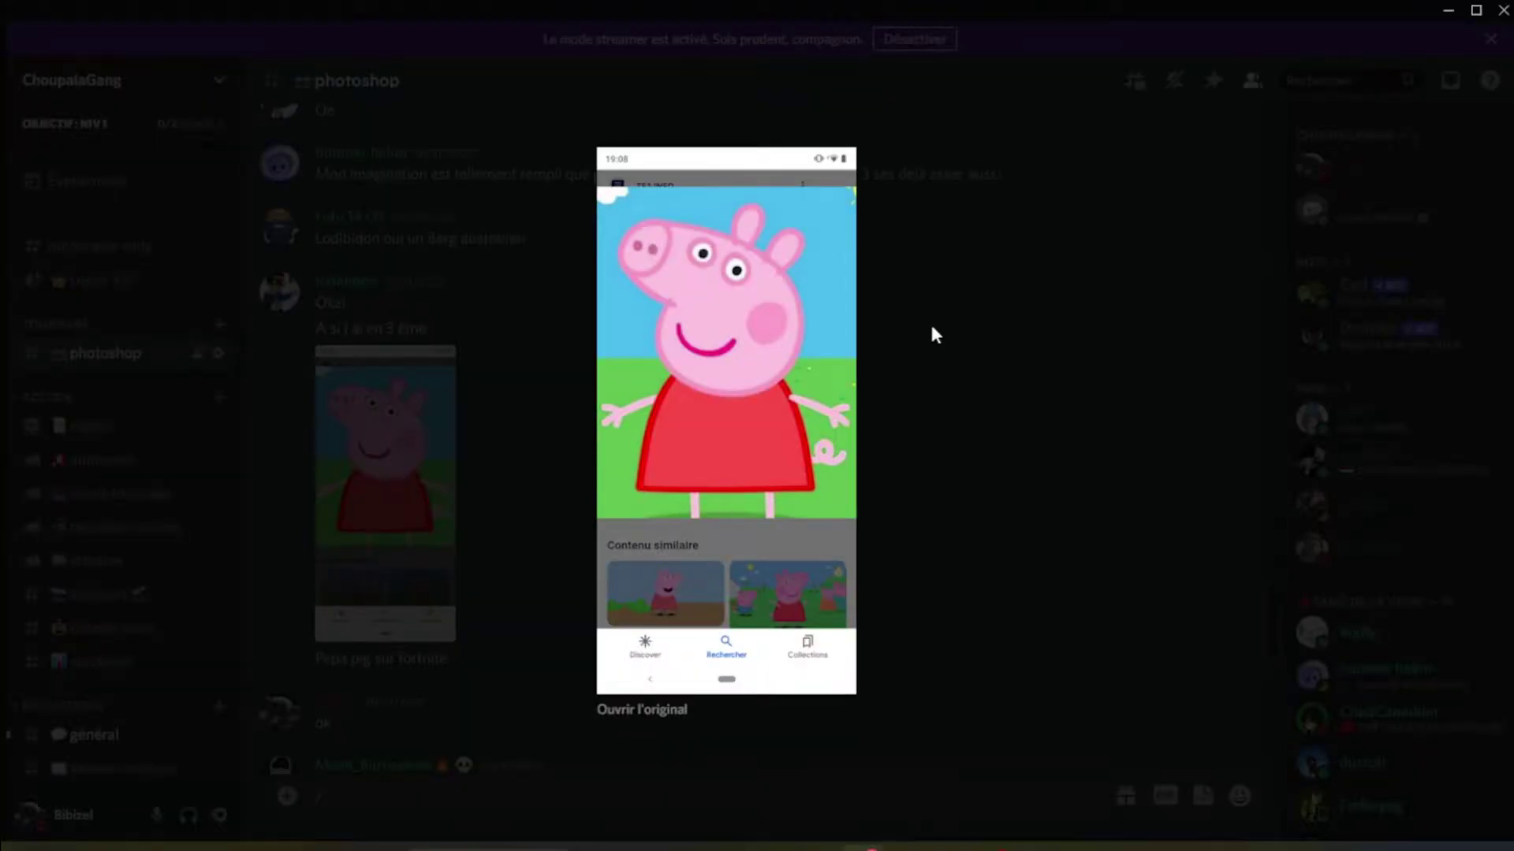
Upload the Peppa Pig JPEG to remove.bg and download the standard-size cutout with its background removed
click(932, 334)
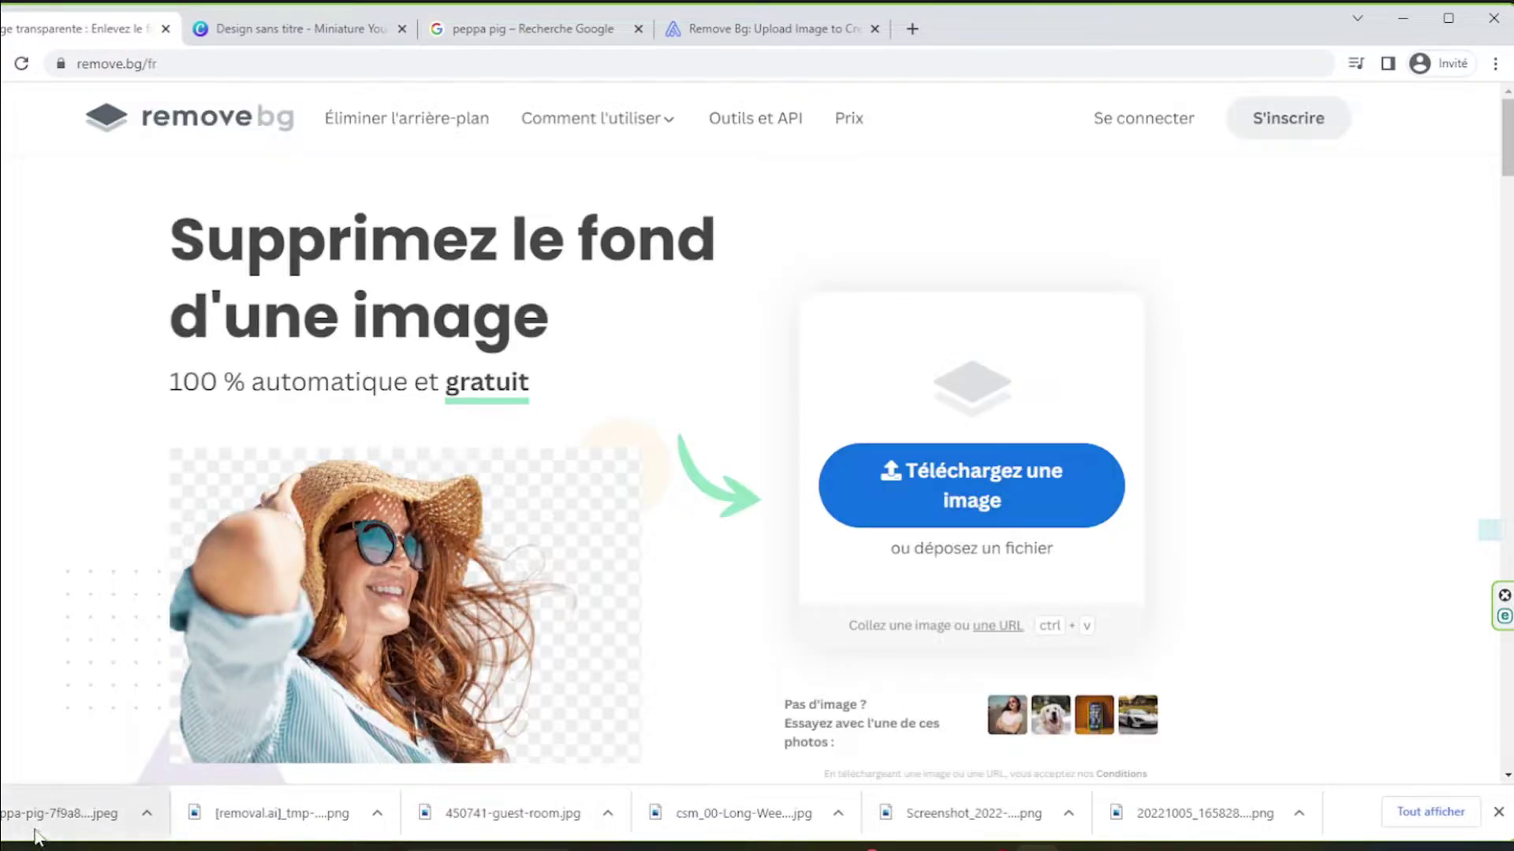
drag(75, 812, 635, 674)
drag(976, 475, 977, 473)
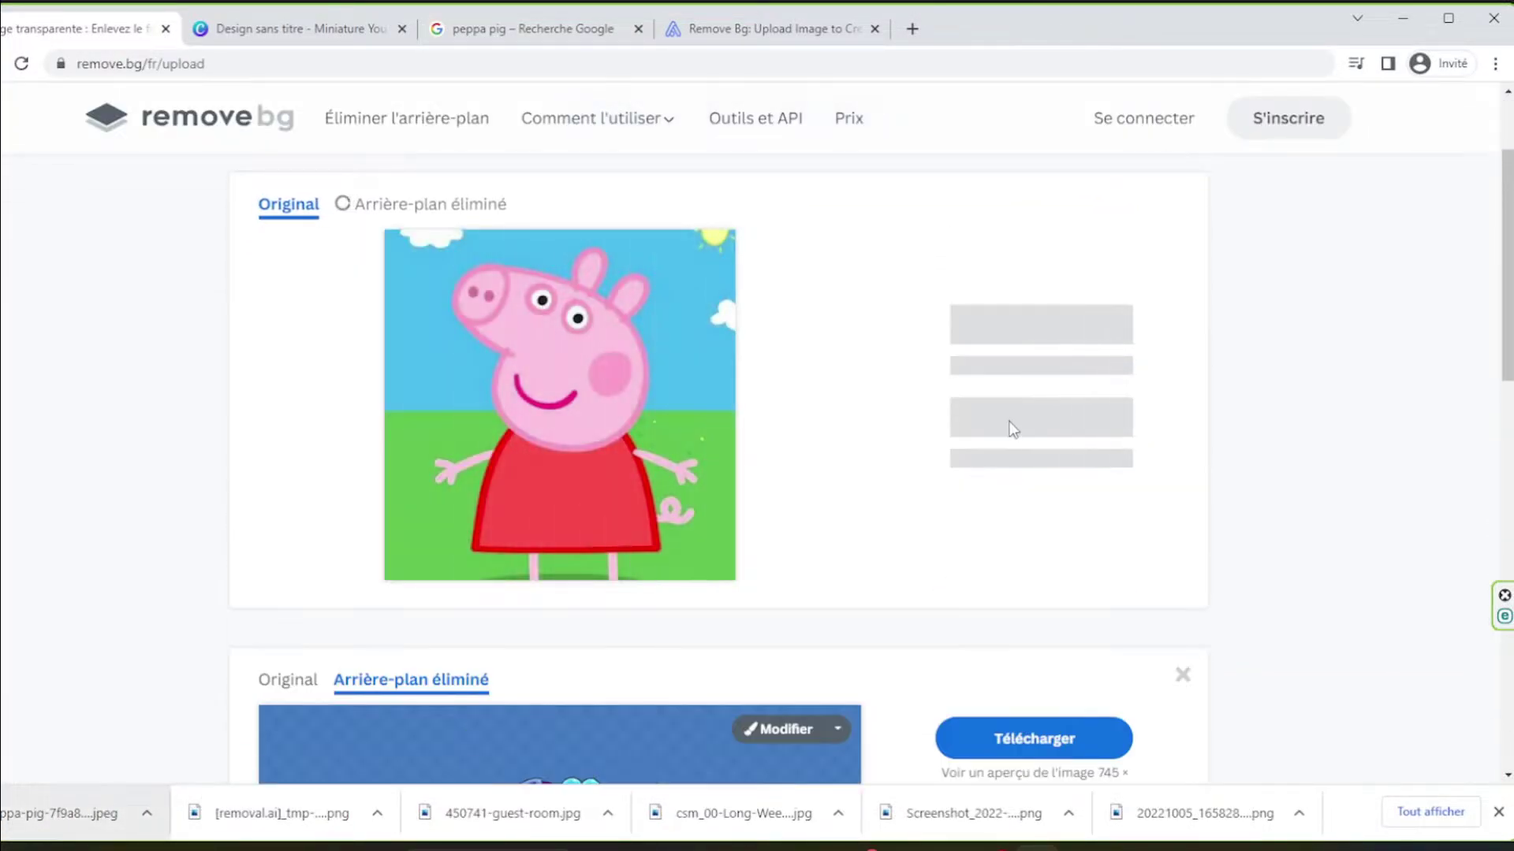
click(1029, 306)
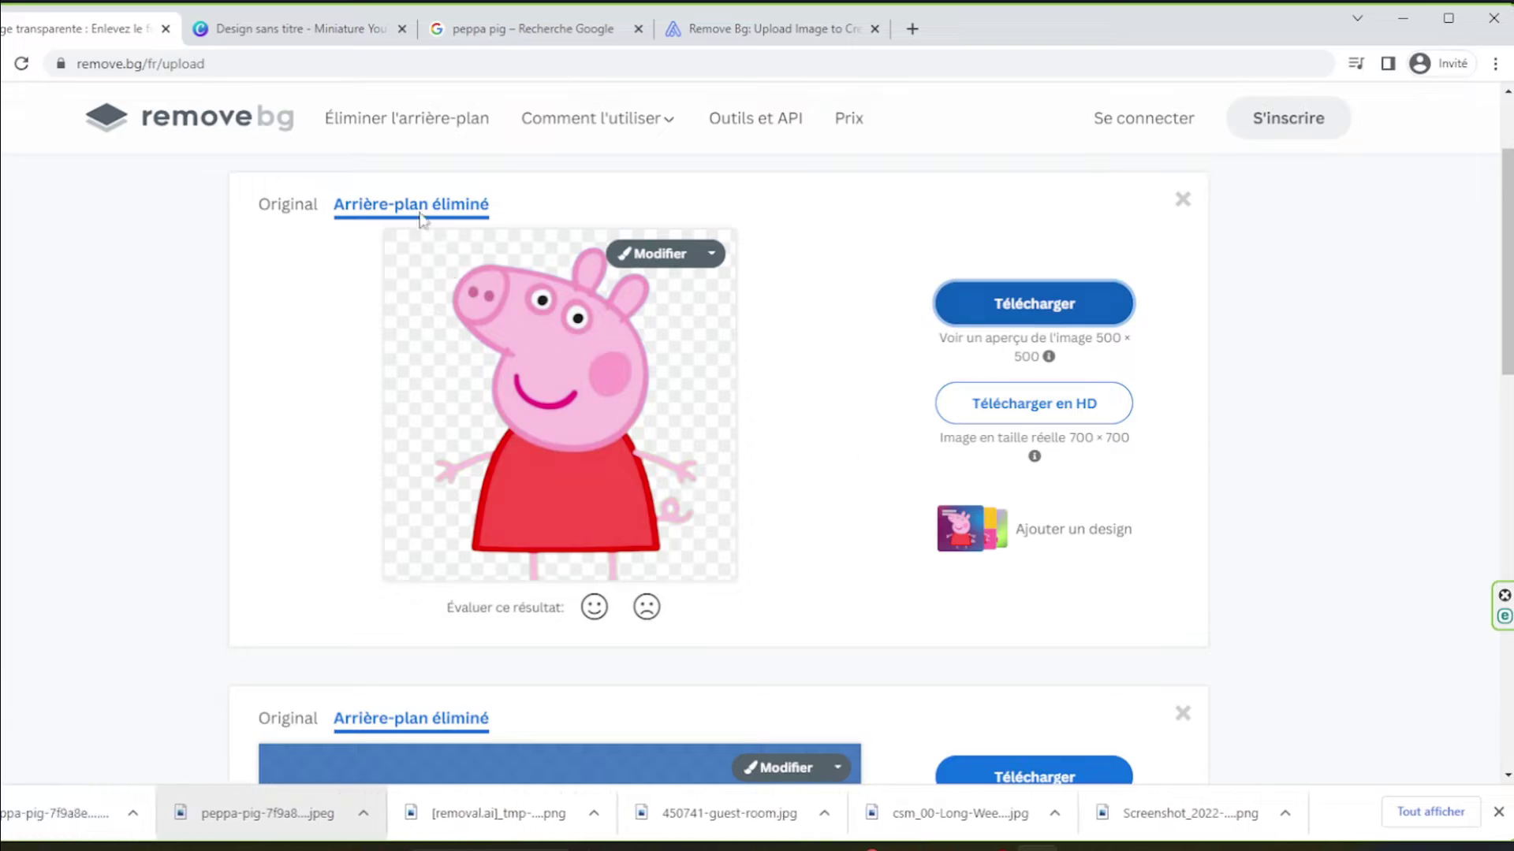
Search Google Images for "fortnite background tilted" and place the Peppa Pig cutout over the snowy town background in Canva
click(520, 28)
text(fortn)
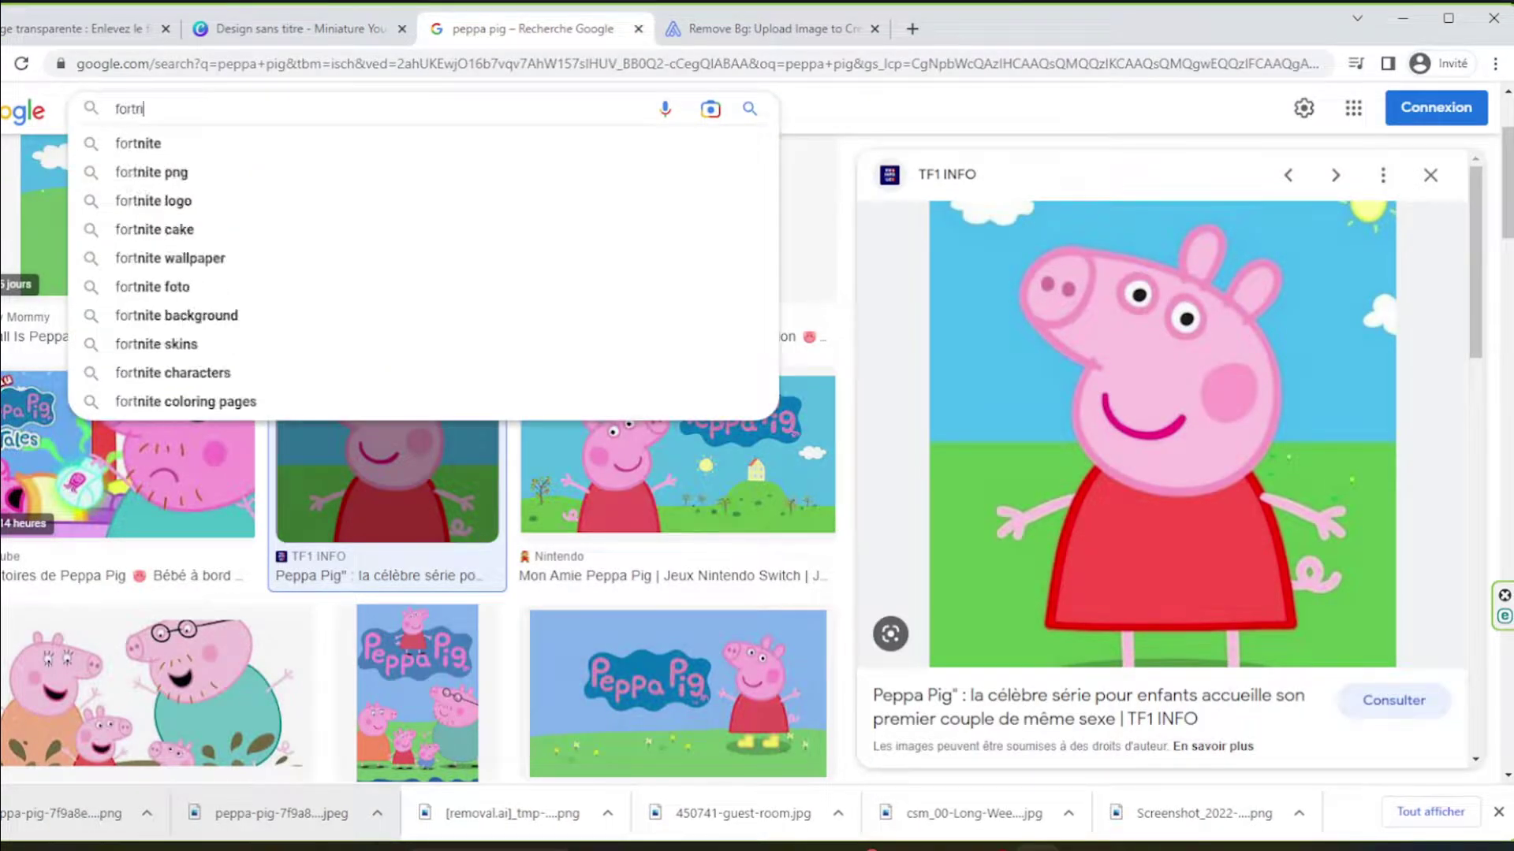
text(it)
click(177, 315)
text(tilted)
key(Return)
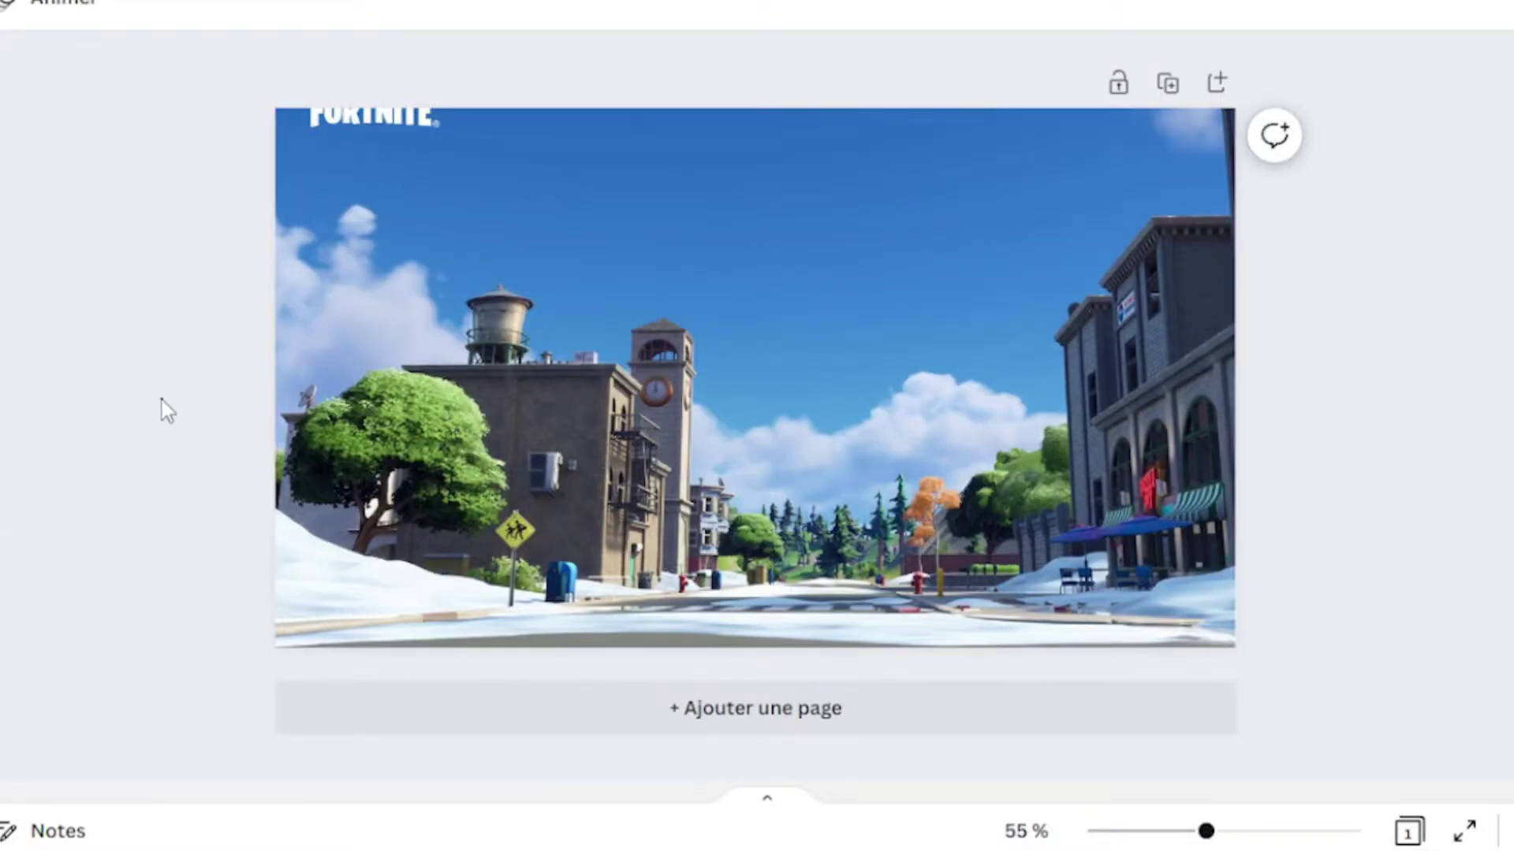
drag(163, 401, 654, 322)
click(1350, 562)
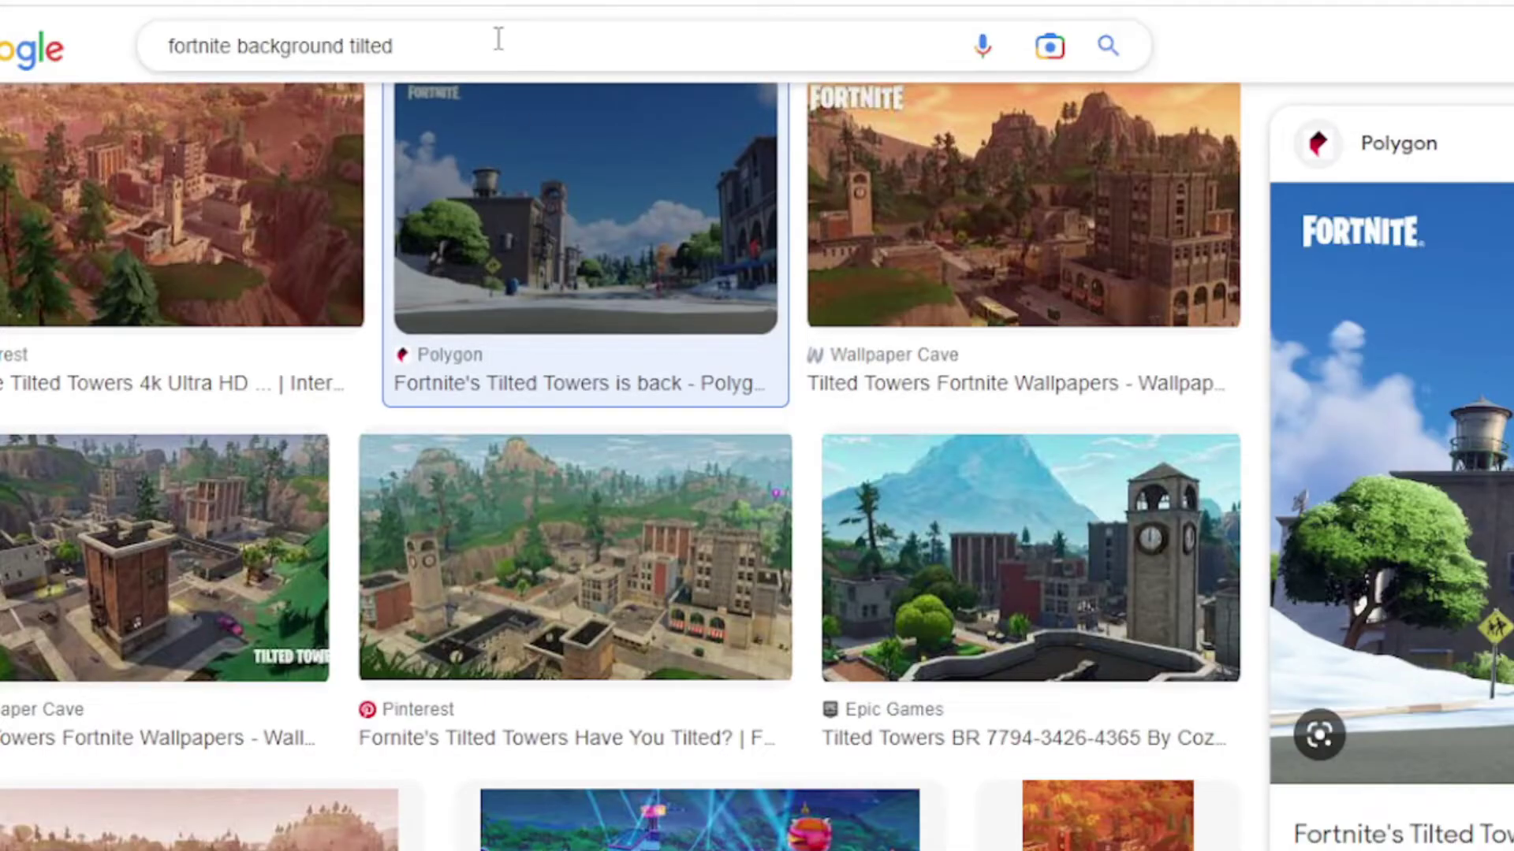
Search Google Images for "forntite" and place the shotgun cutout beside Peppa Pig in the Canva design
triple_click(496, 43)
key(BackSpace)
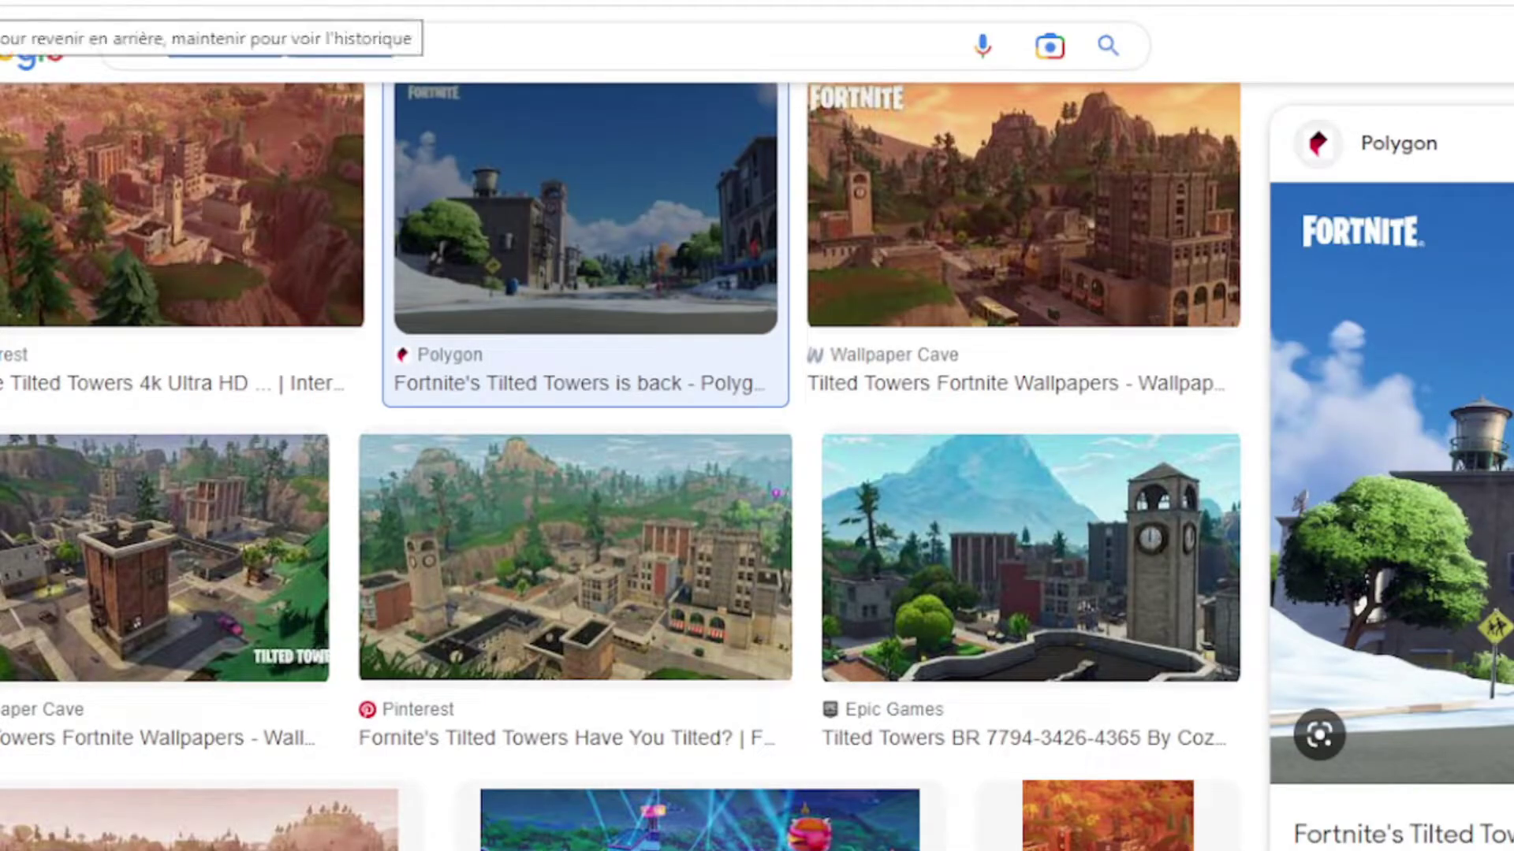
text(forntite)
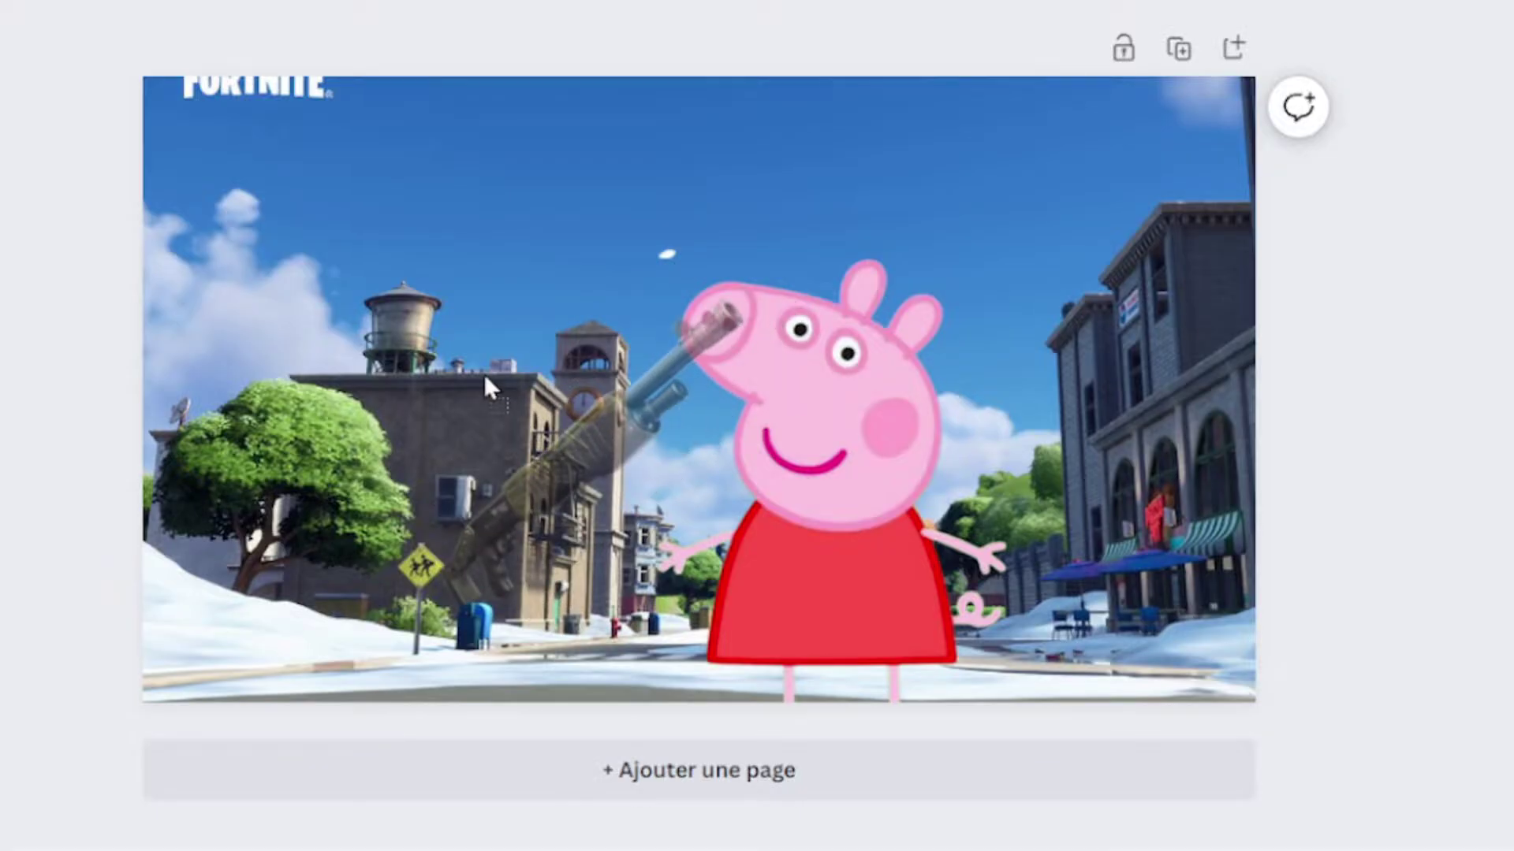
click(641, 477)
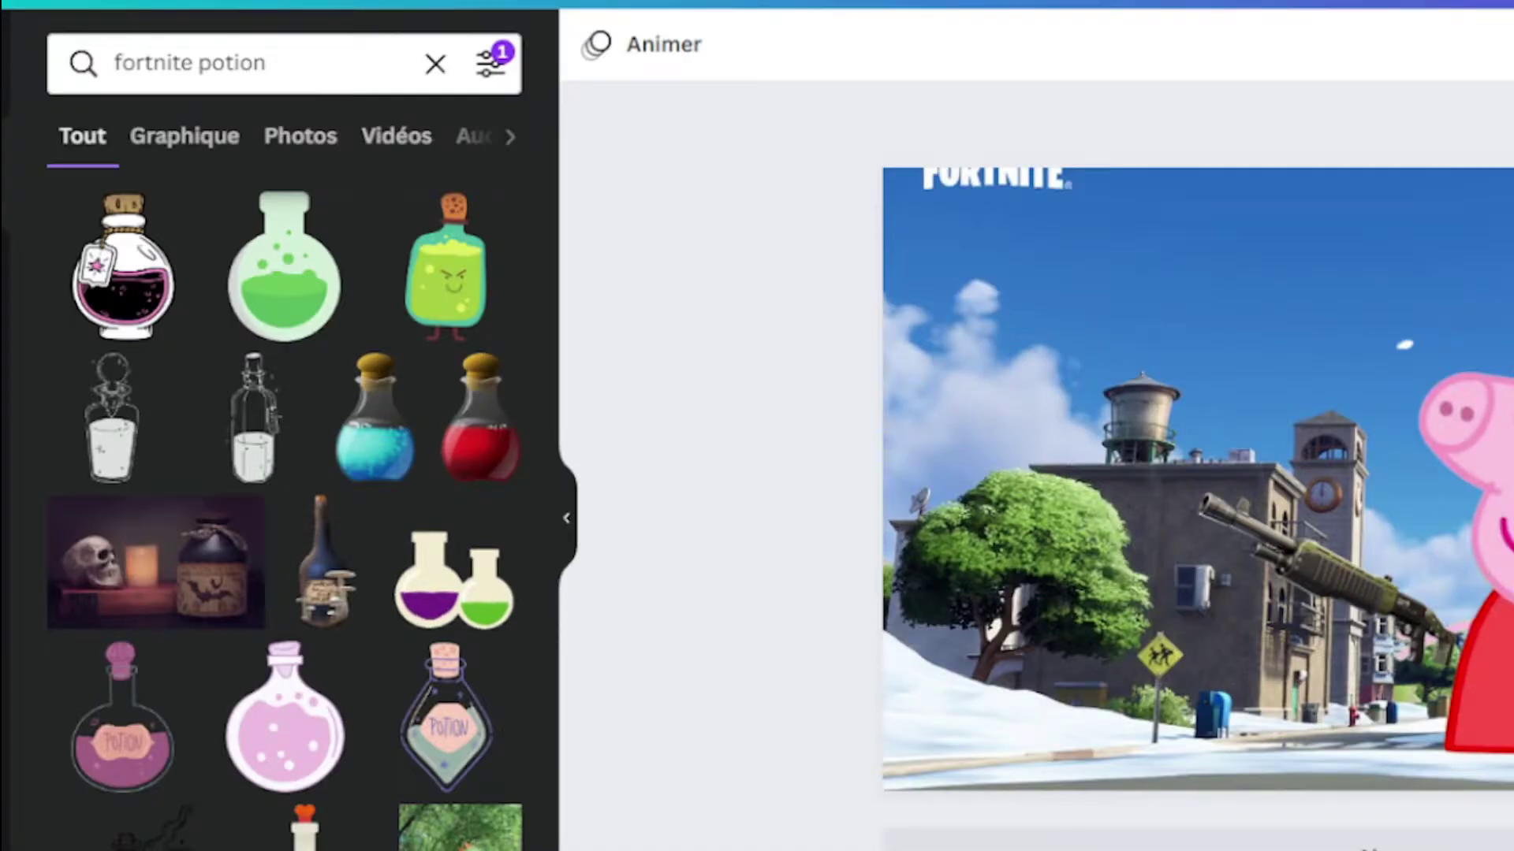
Import the blue Fortnite potion image and position it on the Peppa Pig design
drag(709, 631, 473, 615)
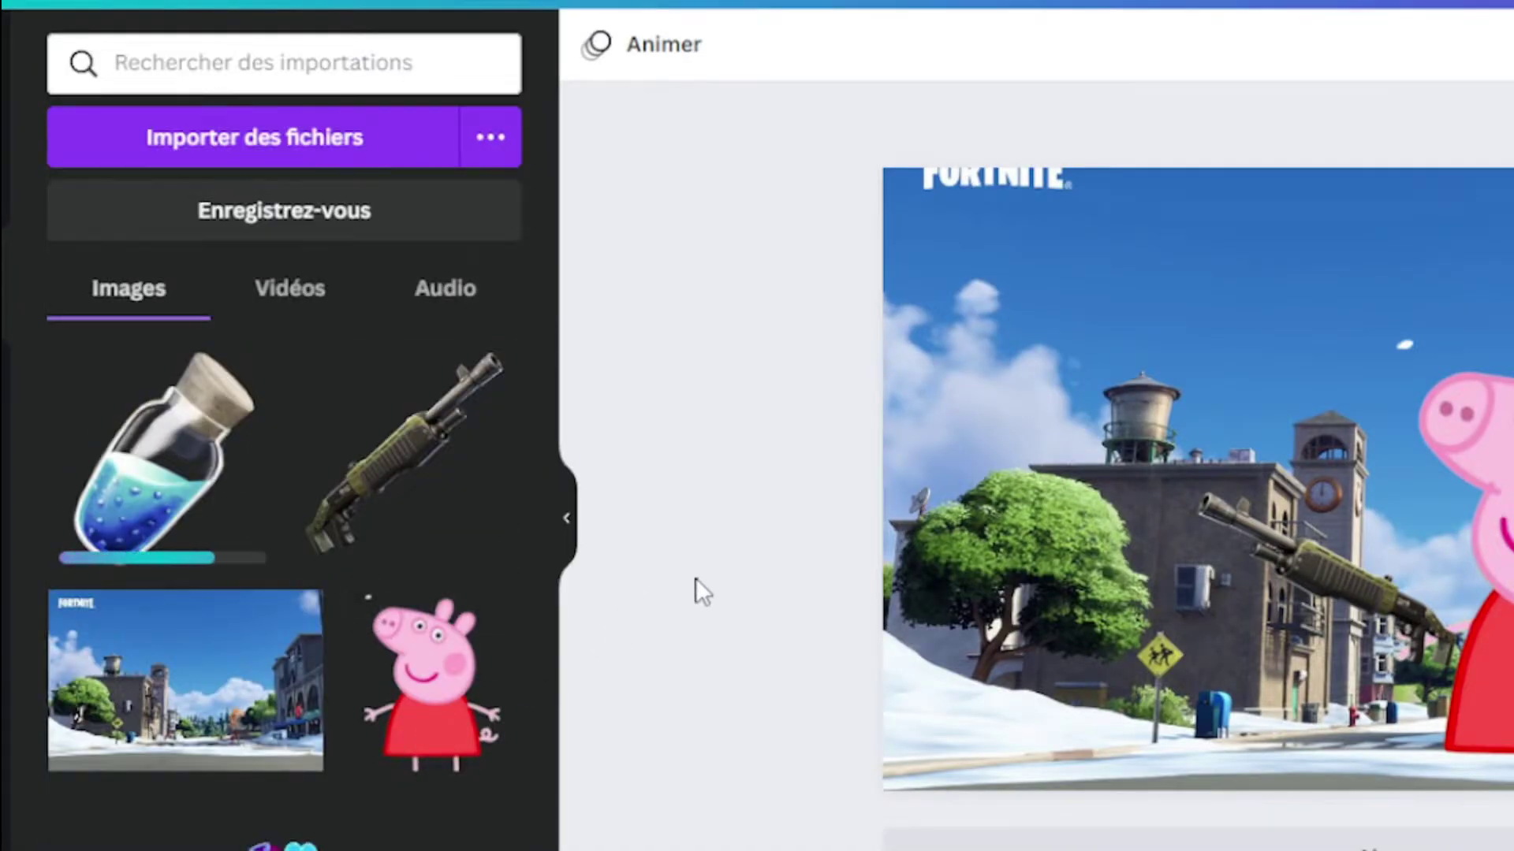
drag(1152, 582, 1125, 574)
drag(1271, 621, 1181, 581)
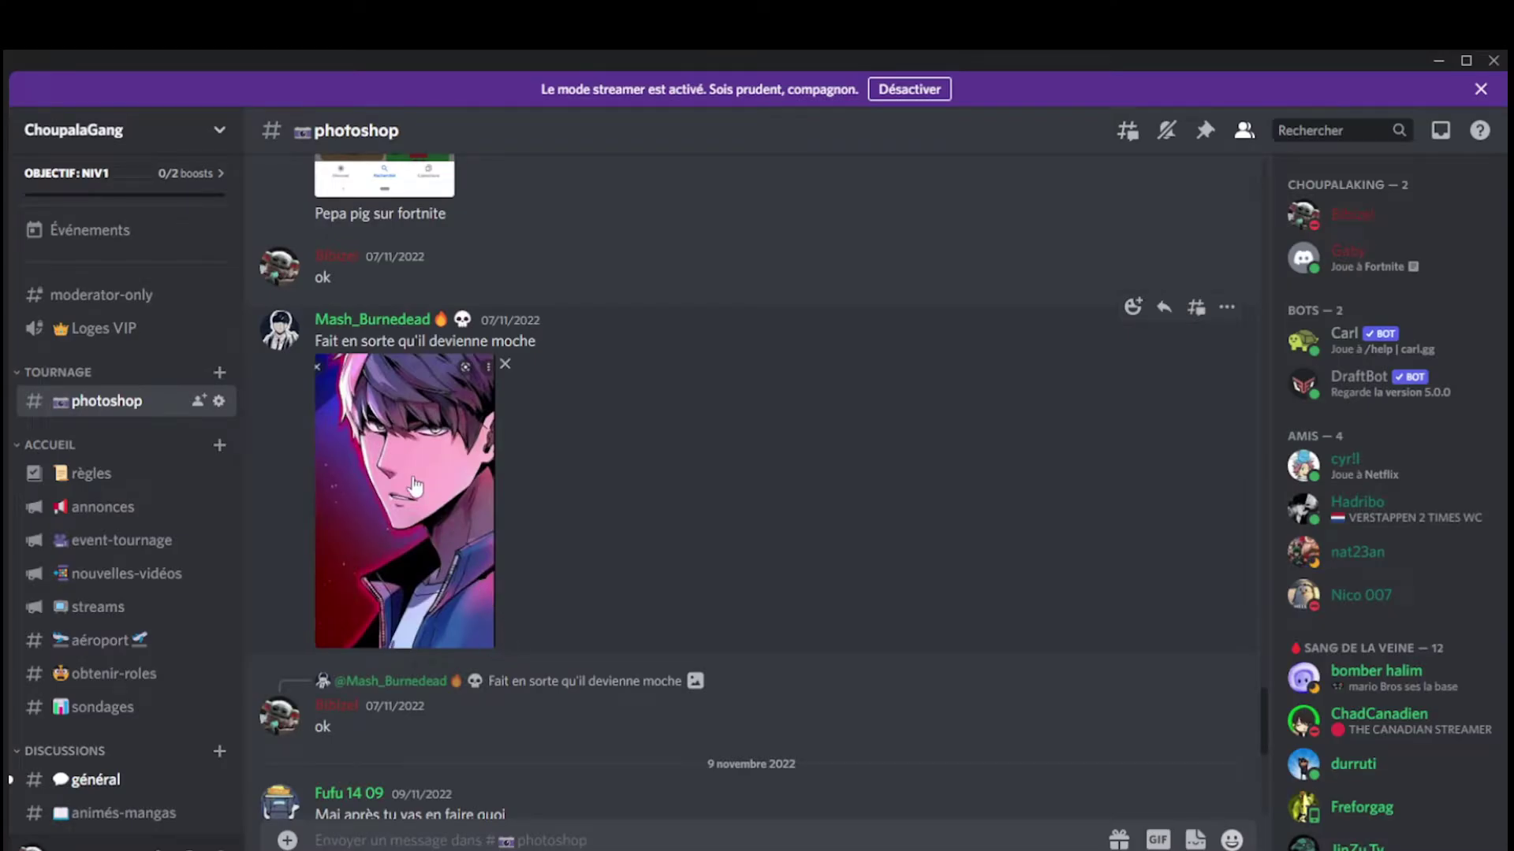
Place the anime portrait from Discord in the blank Photoshop document Sans titre-3 and distort its face with Warp (Déformation)
click(415, 487)
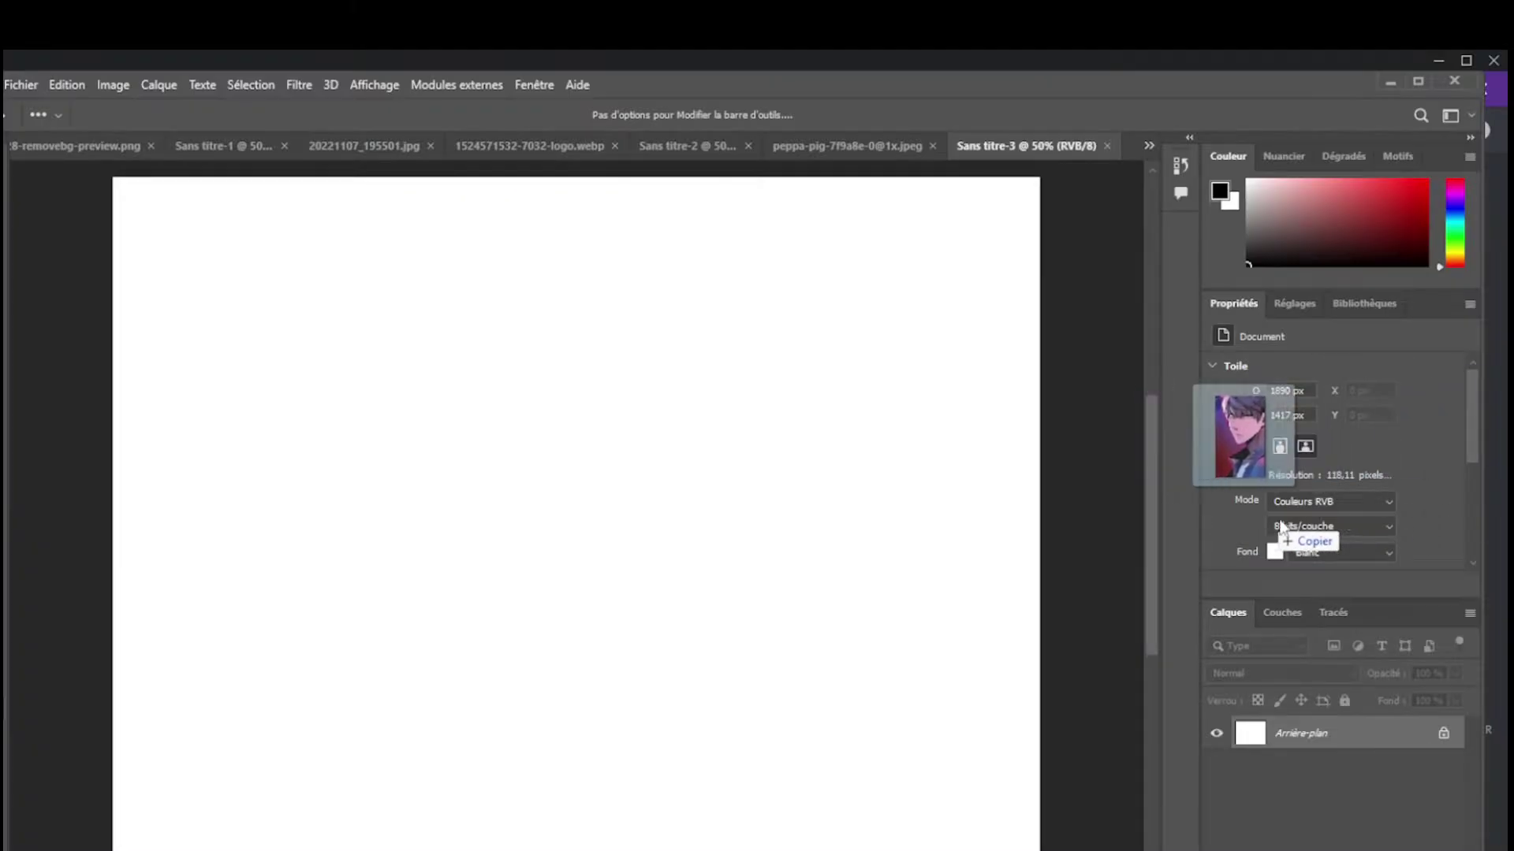
drag(1267, 513, 525, 592)
right_click(578, 426)
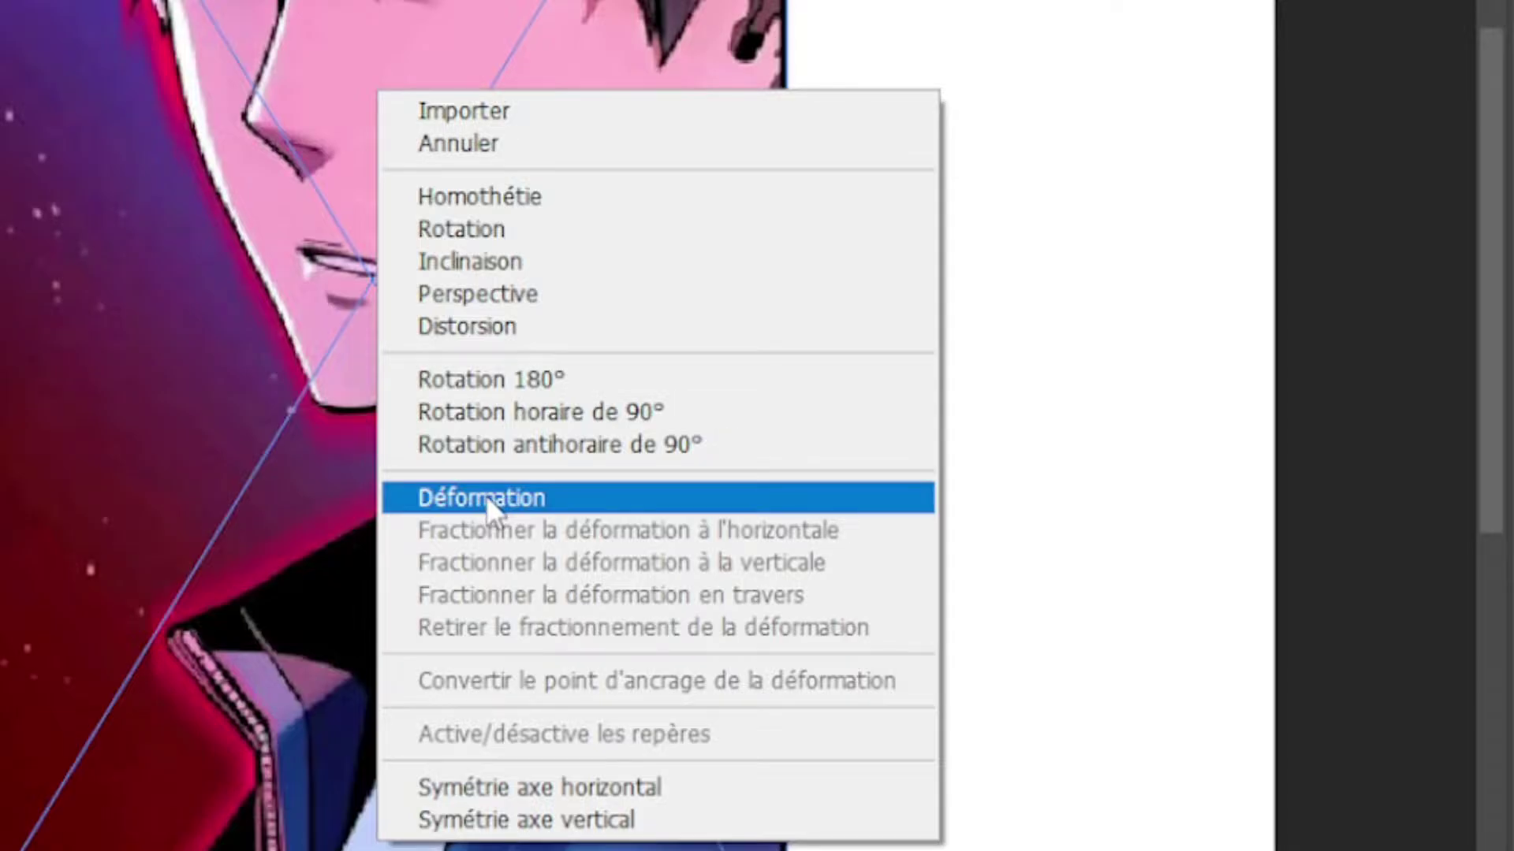
click(635, 640)
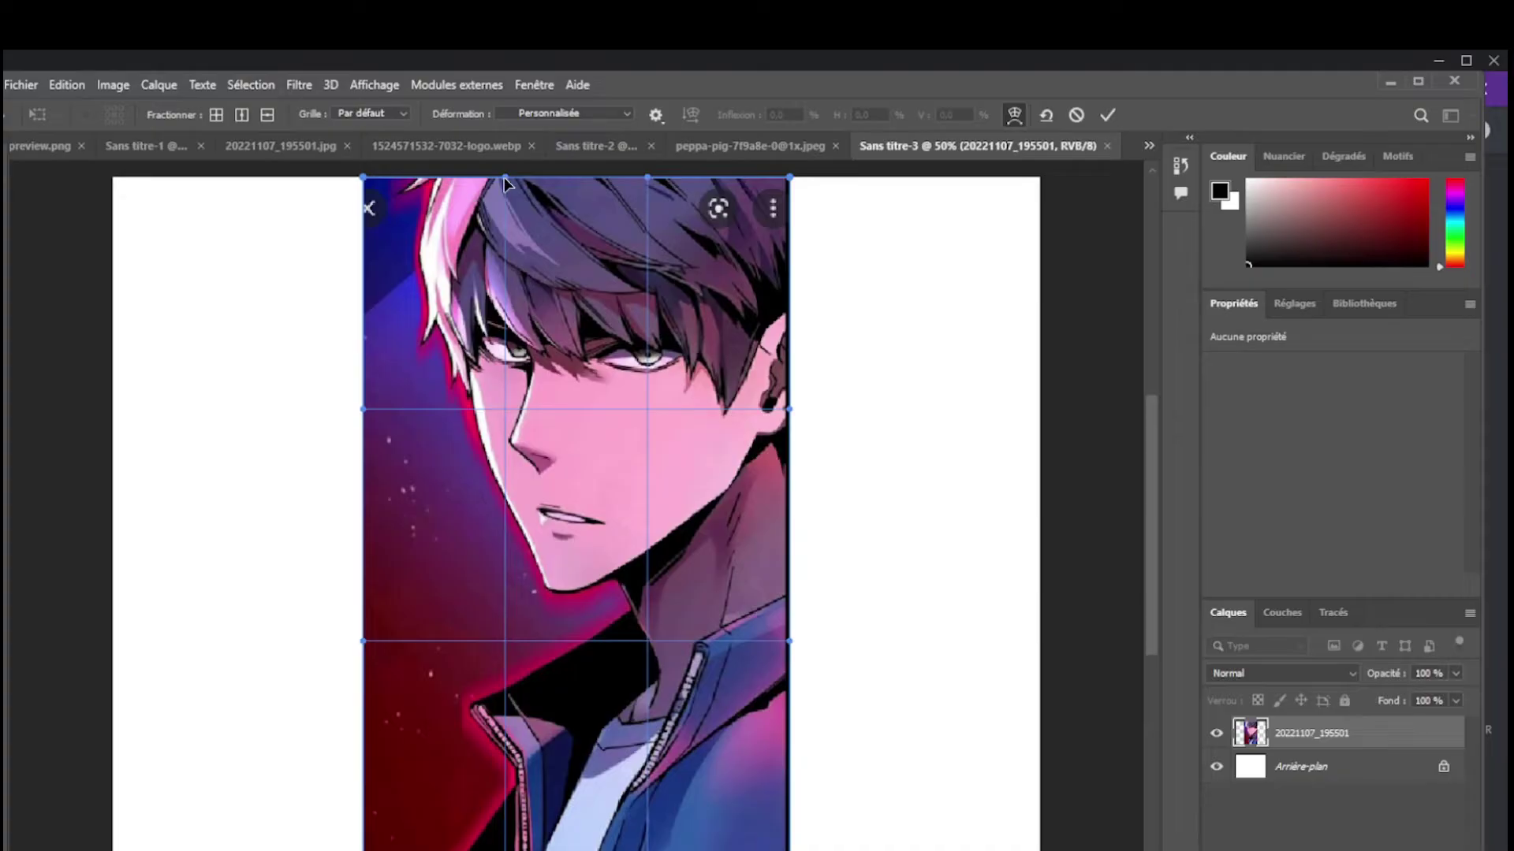
drag(563, 535, 735, 567)
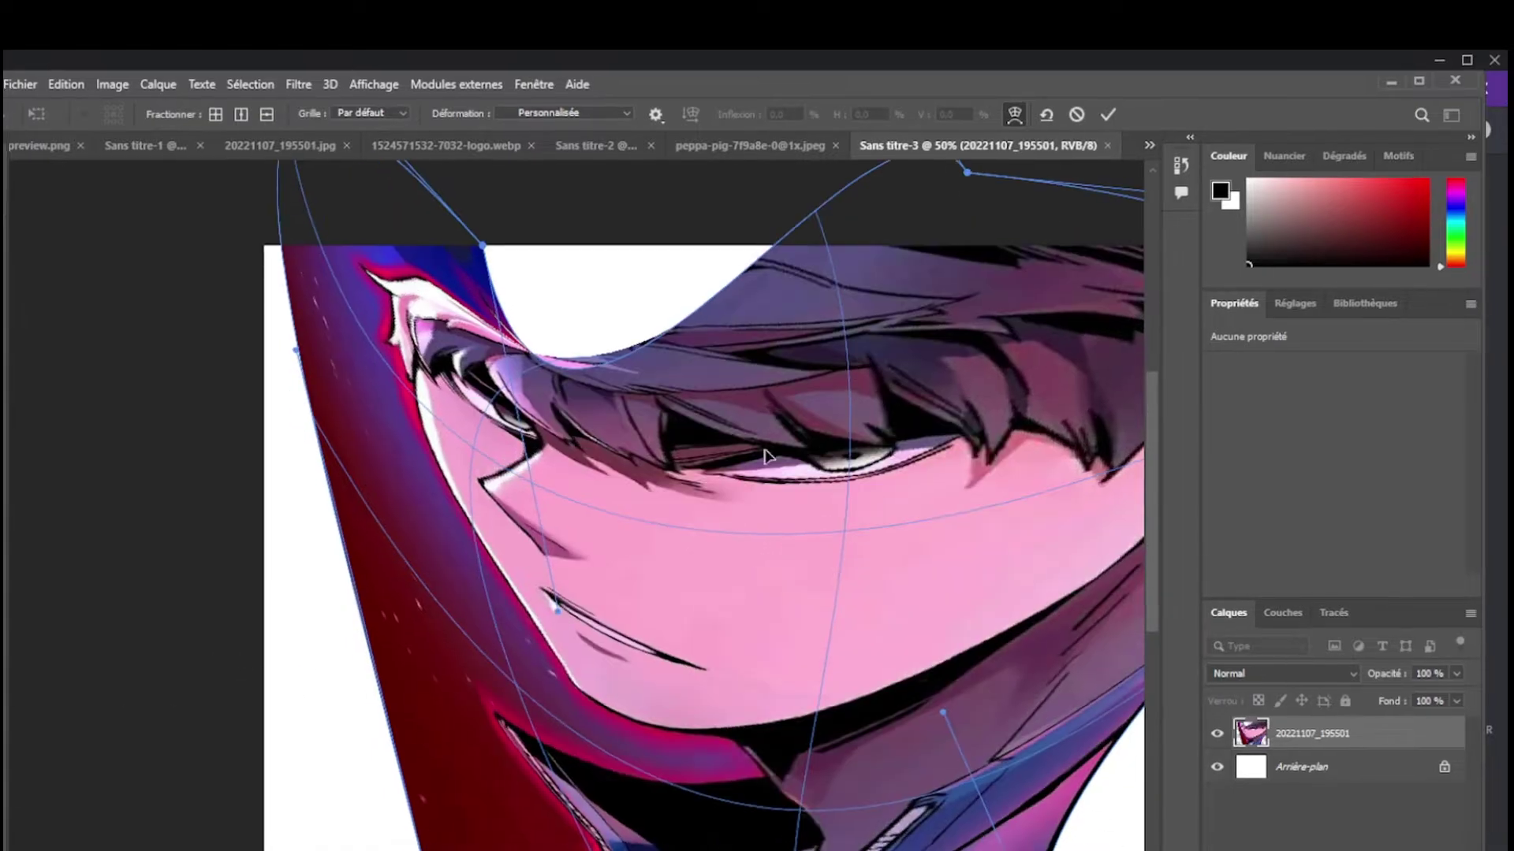
drag(765, 454, 733, 623)
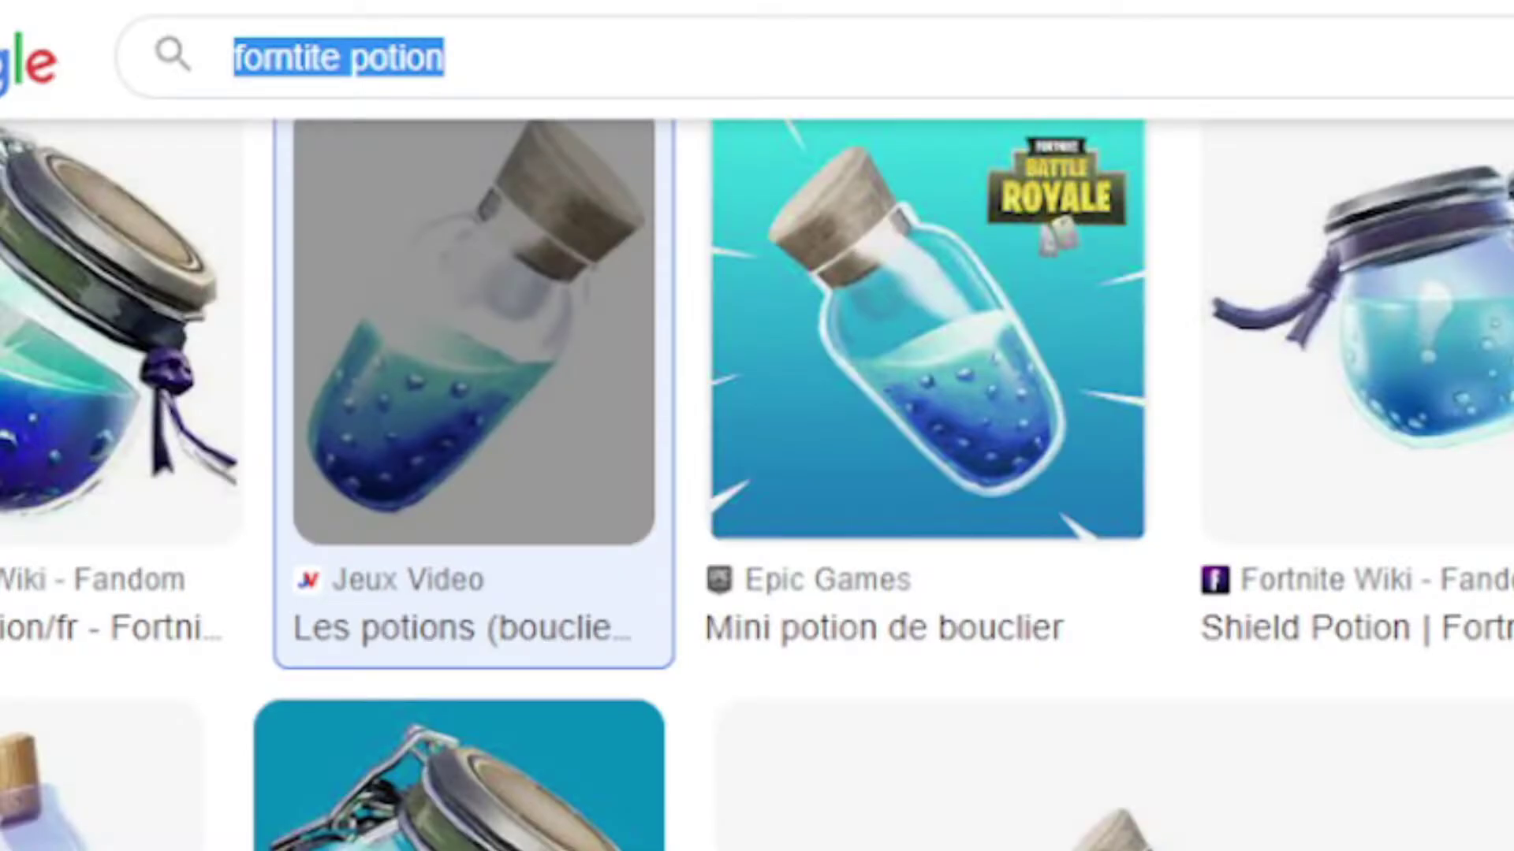
Search Google Images for "plue de pancake", correct it to "pluie de pancake", and look through the results
key(BackSpace)
text(plue )
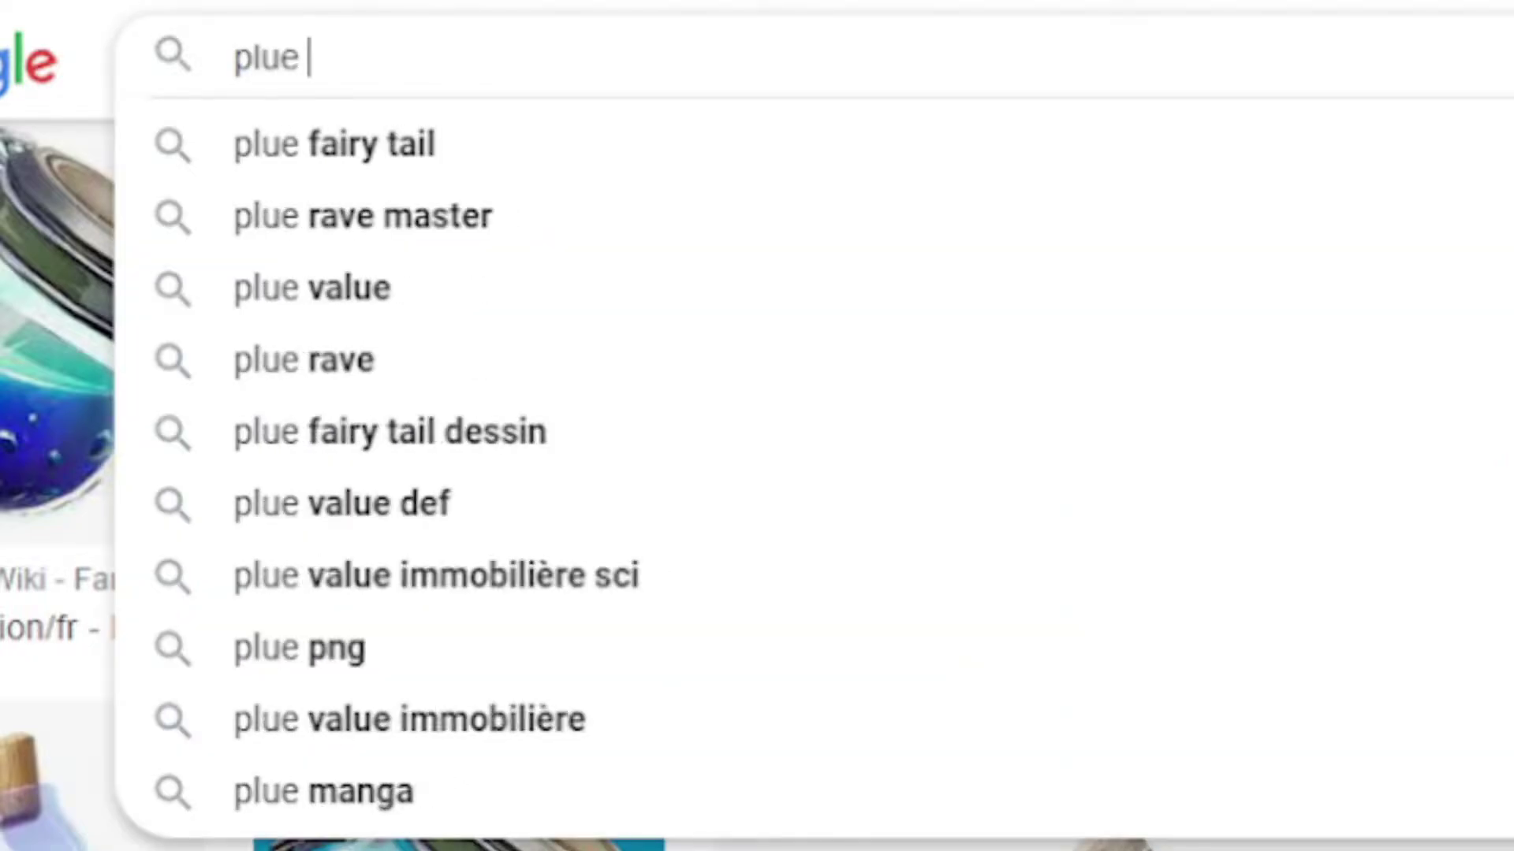
text(de pan)
text(ca)
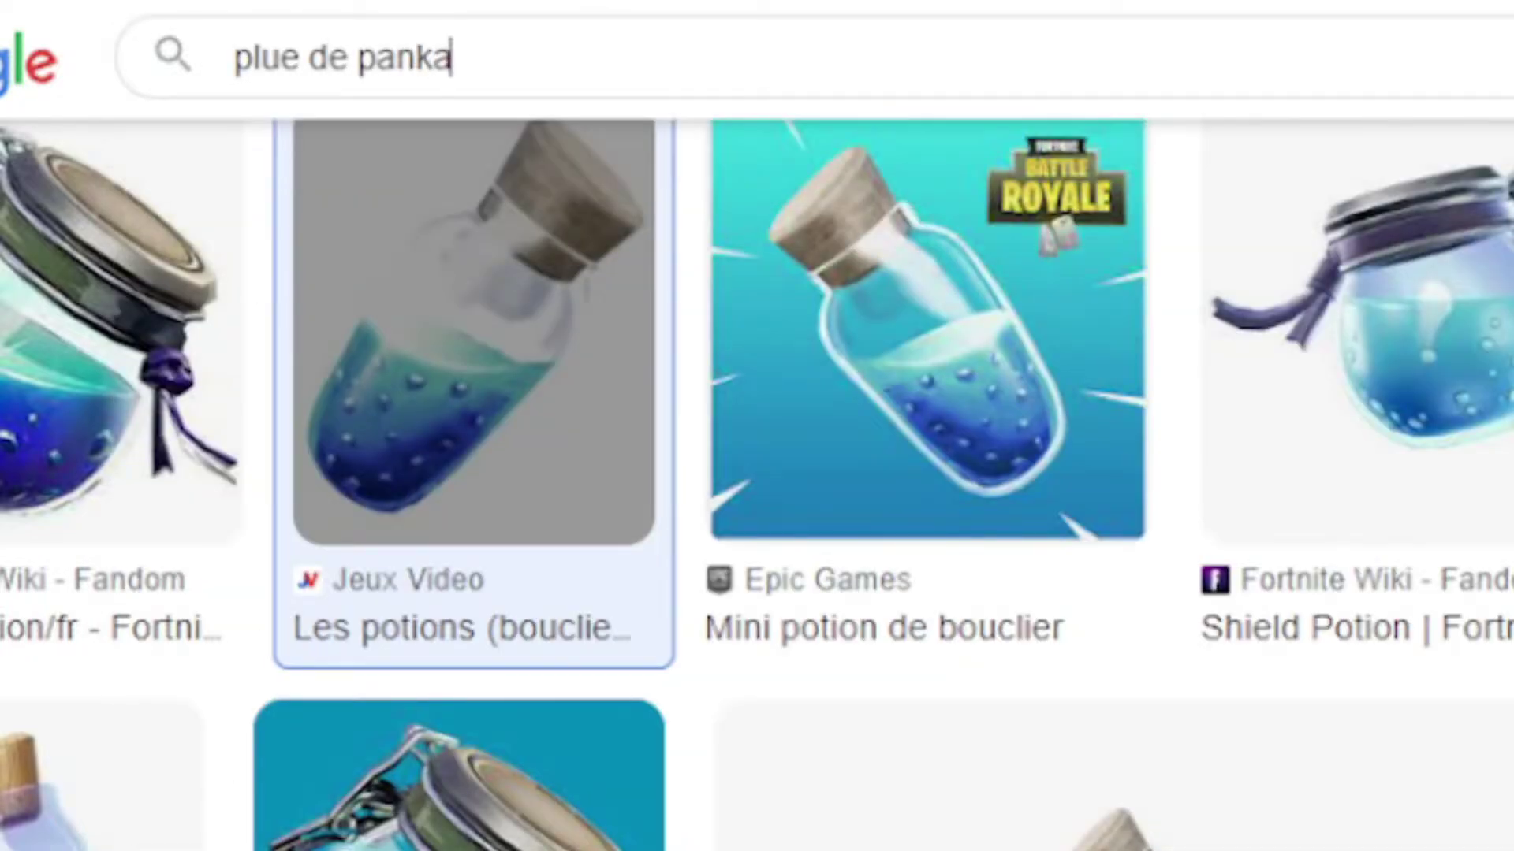
text(ke)
key(Return)
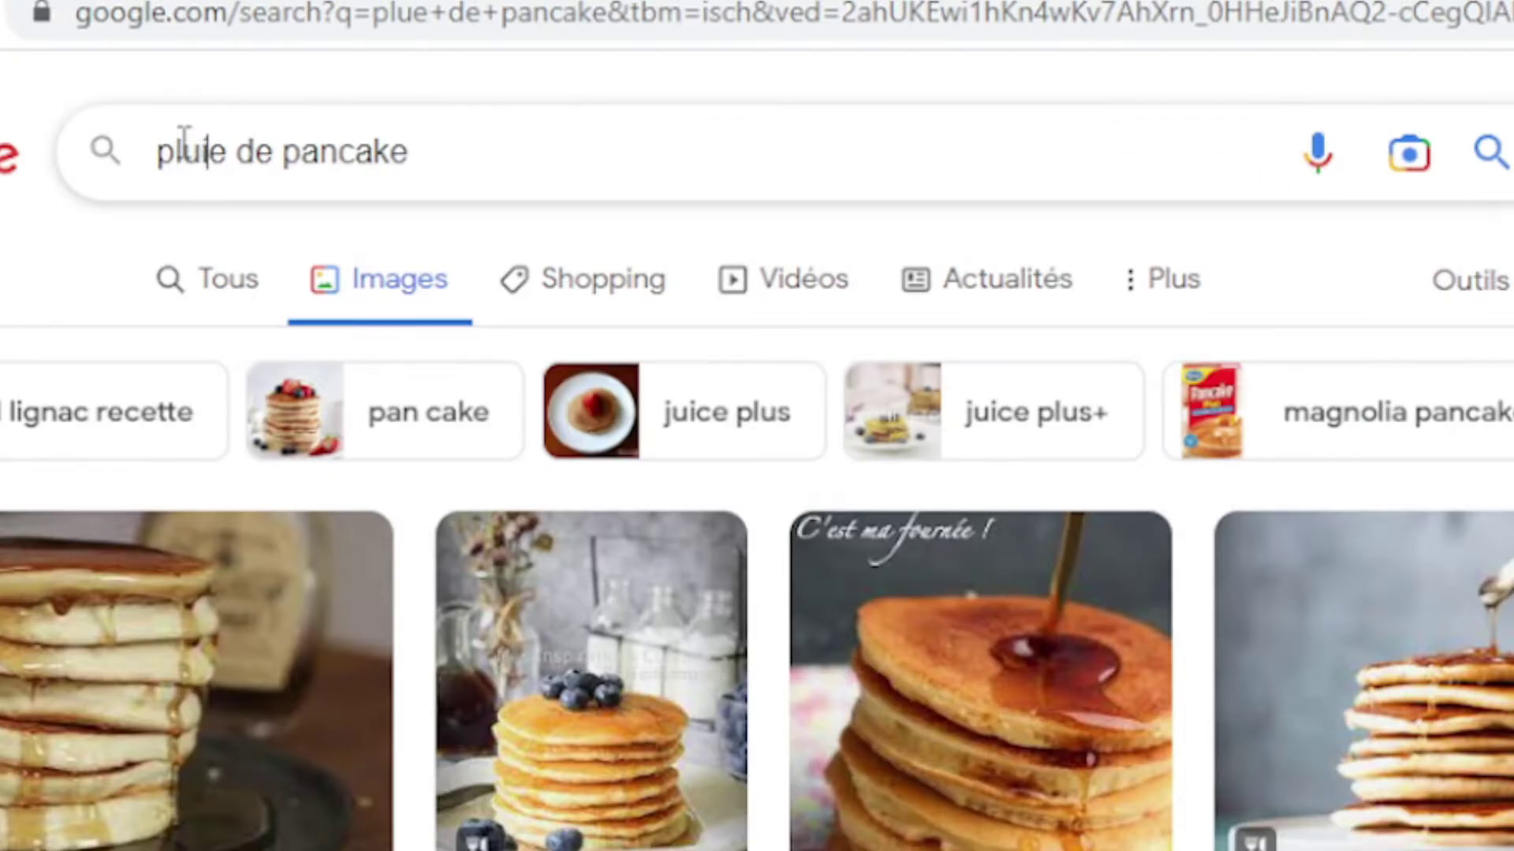
text(i)
key(Return)
scroll(830, 405, down, 15)
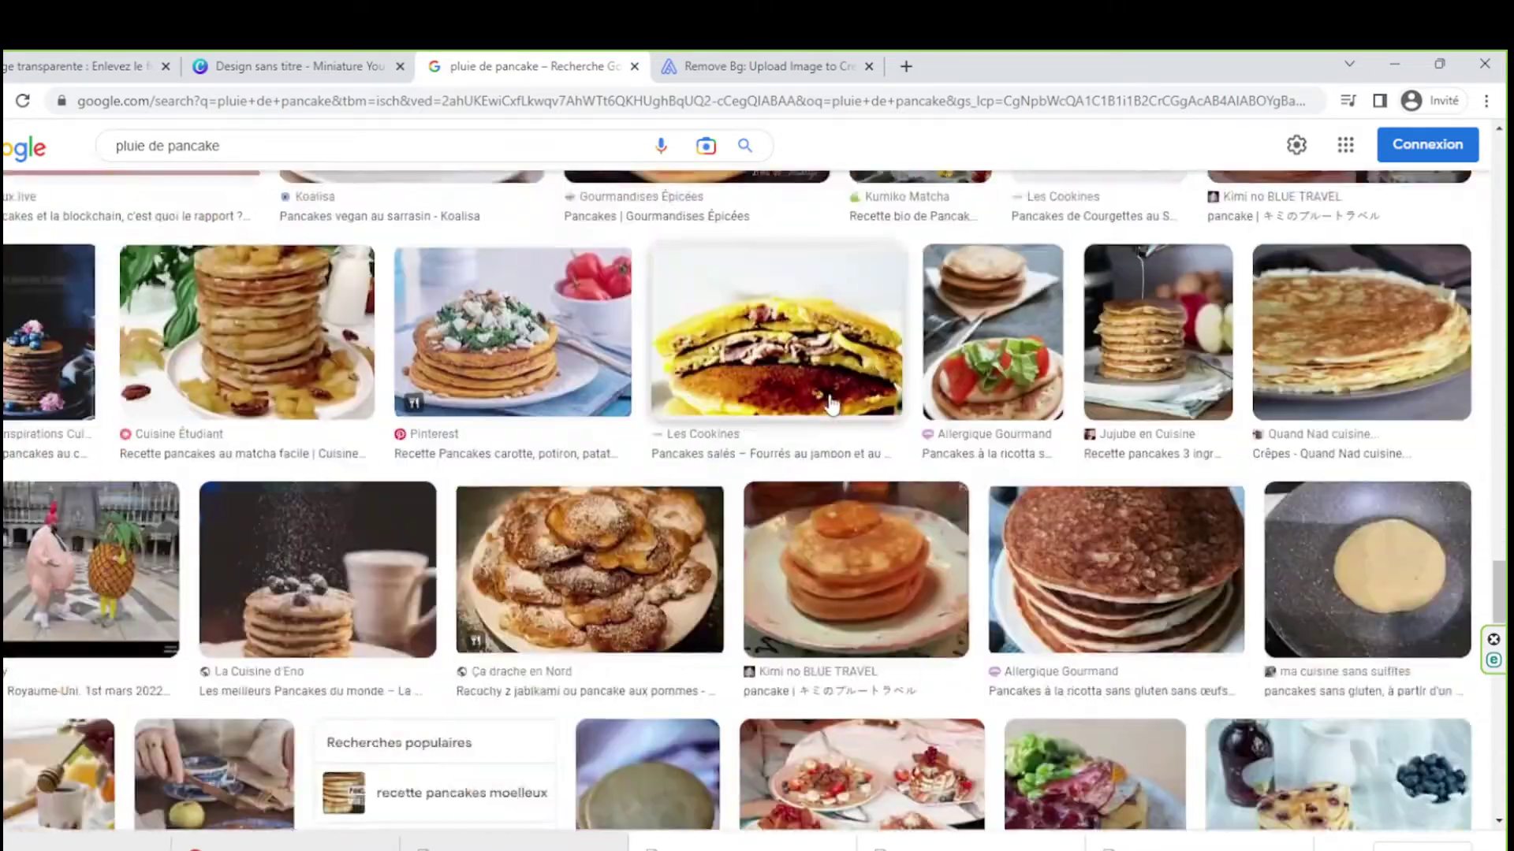
scroll(830, 405, up, 15)
Search Google Images for "crepe png" and pick the folded, sugar-dusted crêpe from O Resto
triple_click(175, 166)
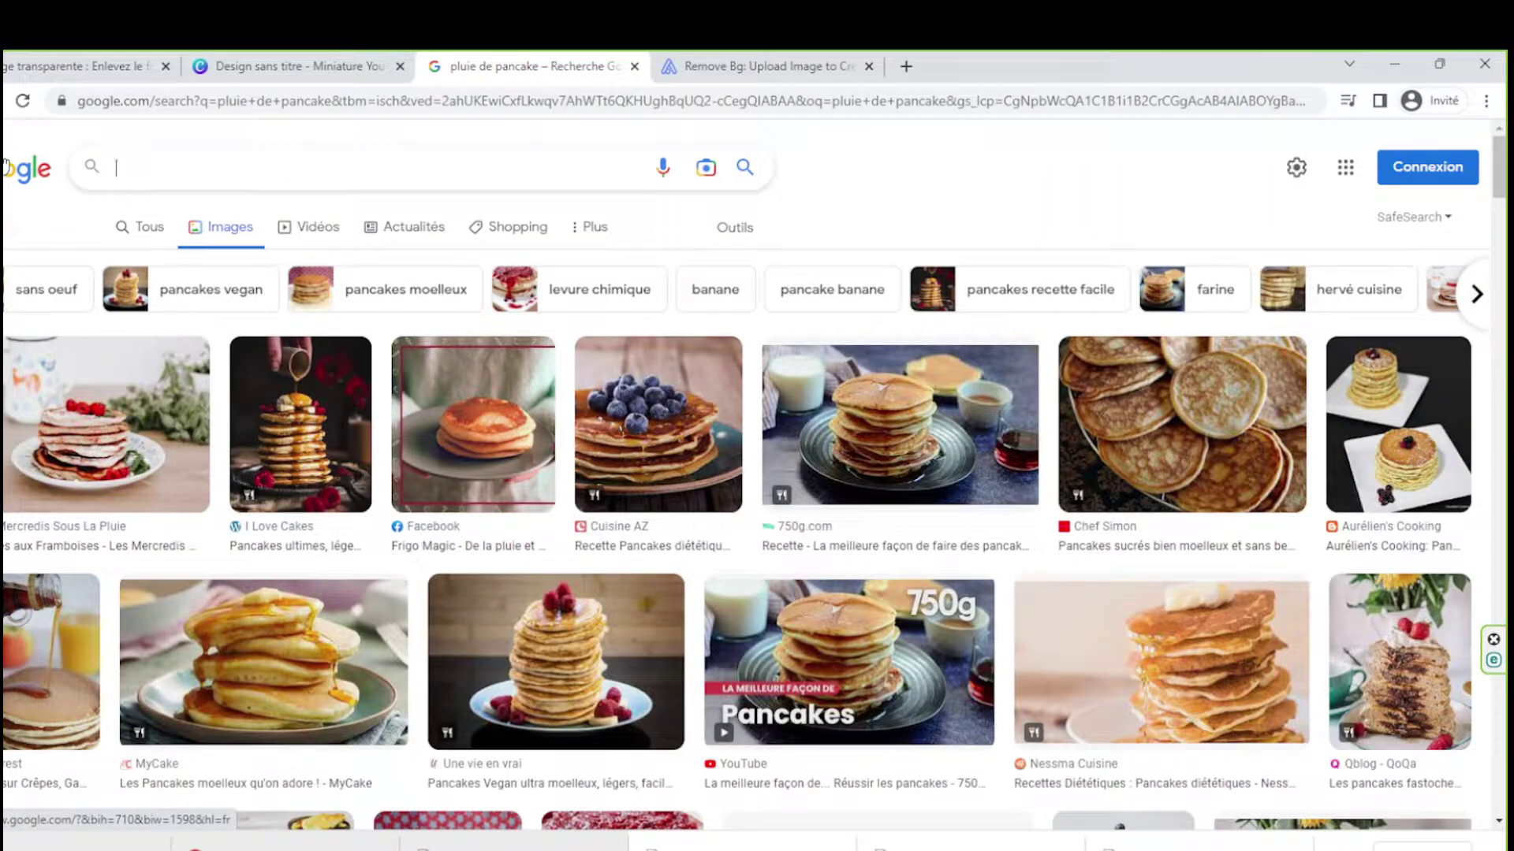
text(crepe p)
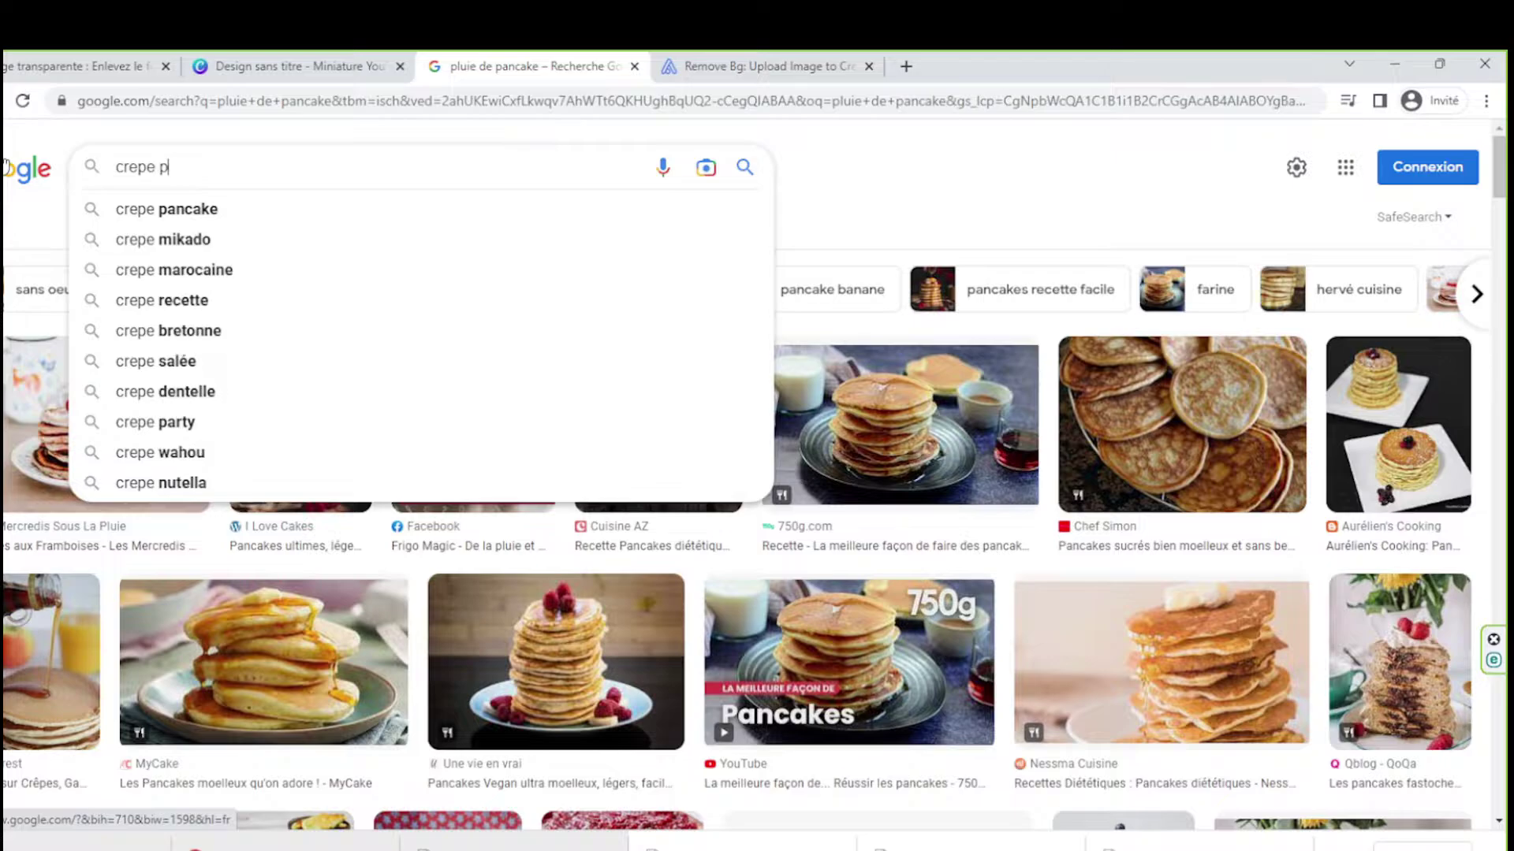
text(ng)
key(Return)
scroll(406, 651, down, 10)
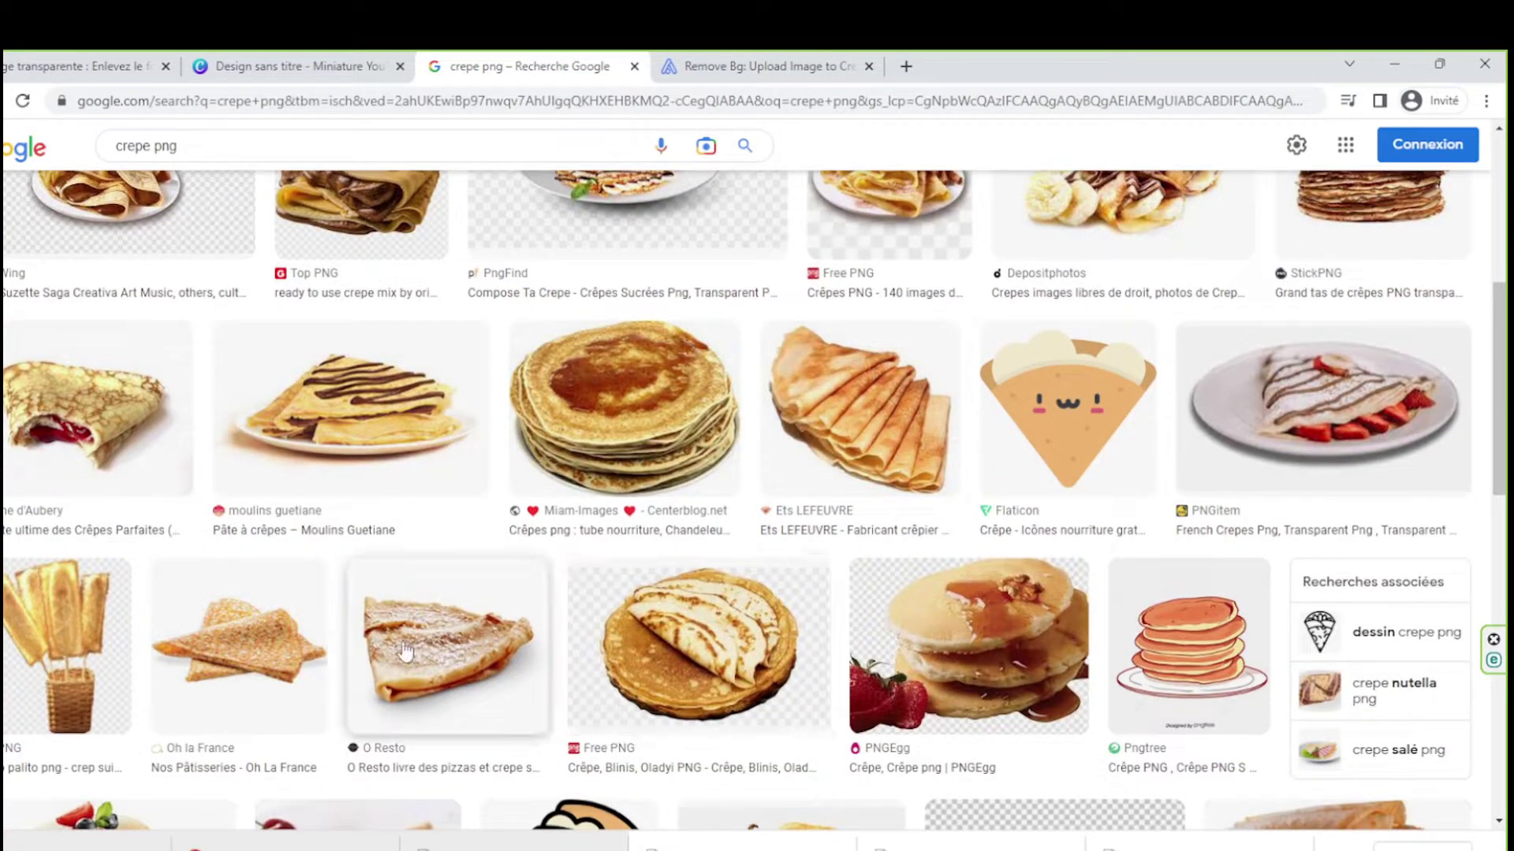
click(404, 651)
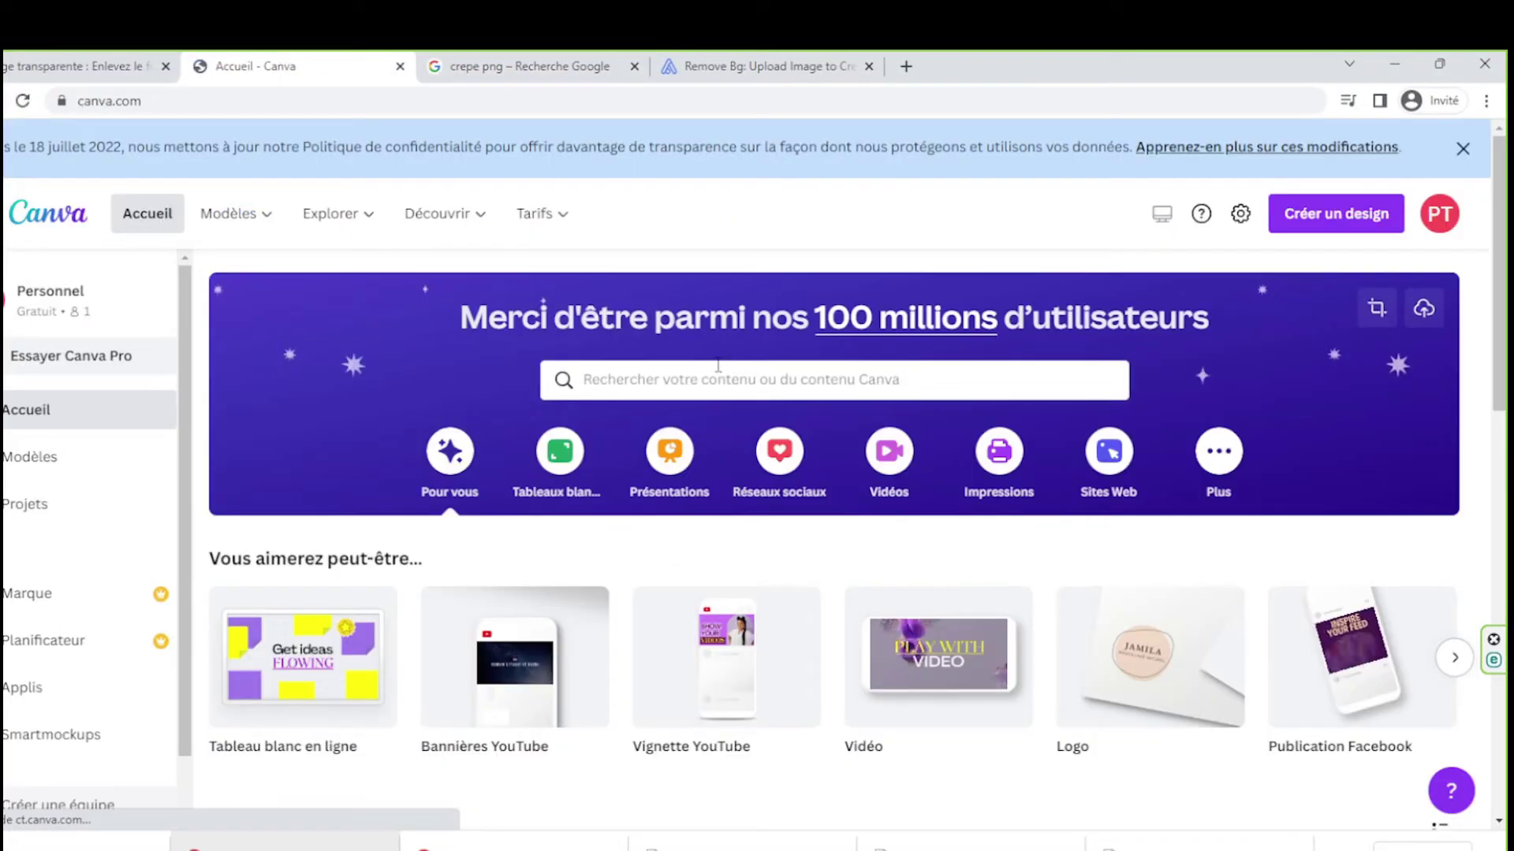
Create a blank YouTube thumbnail design in Canva and search its elements for "background"
click(718, 369)
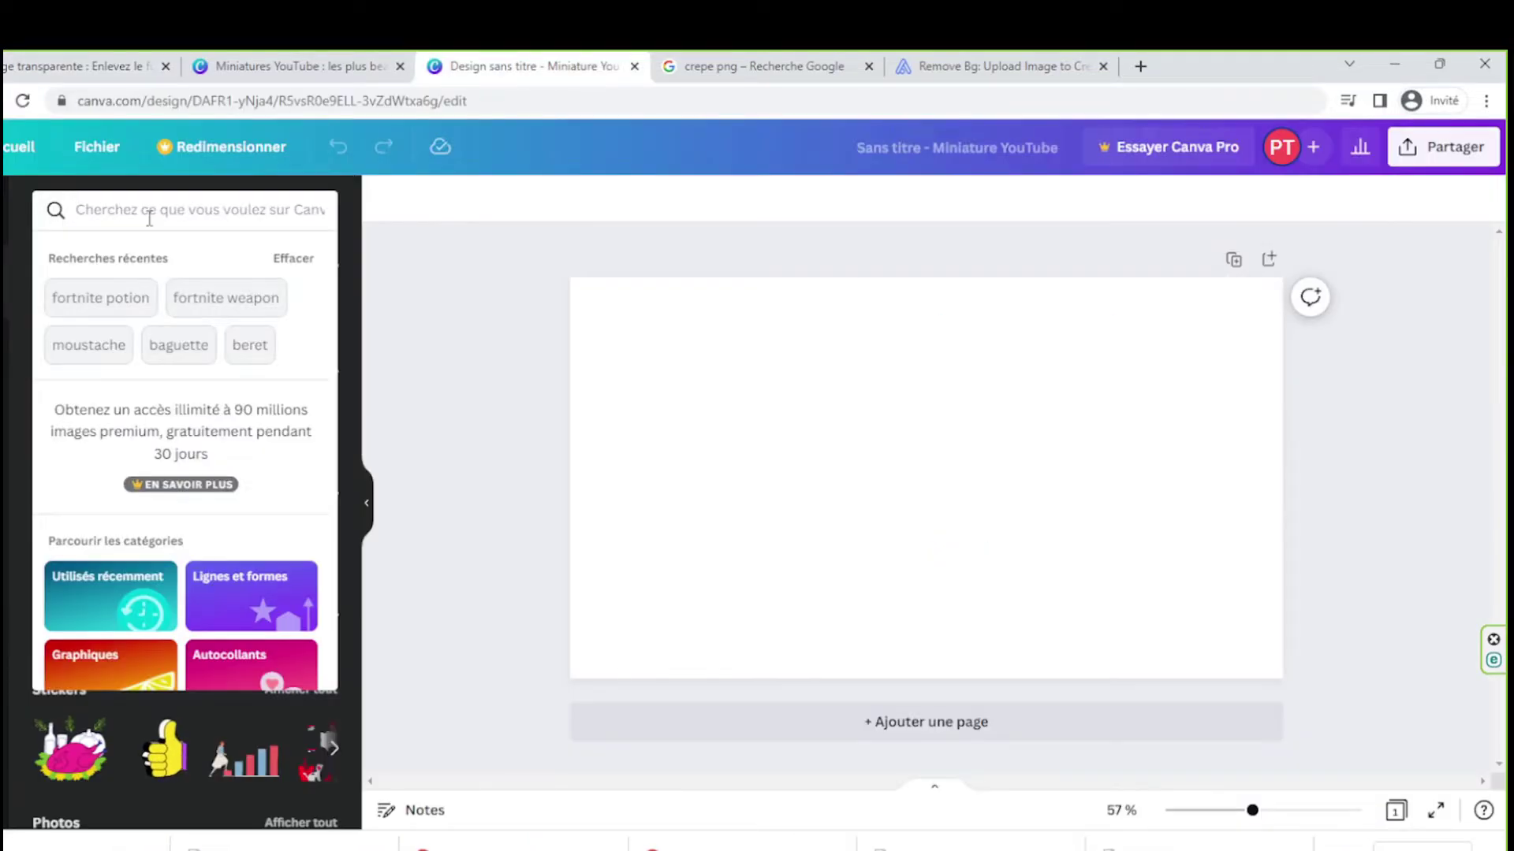
text(ba)
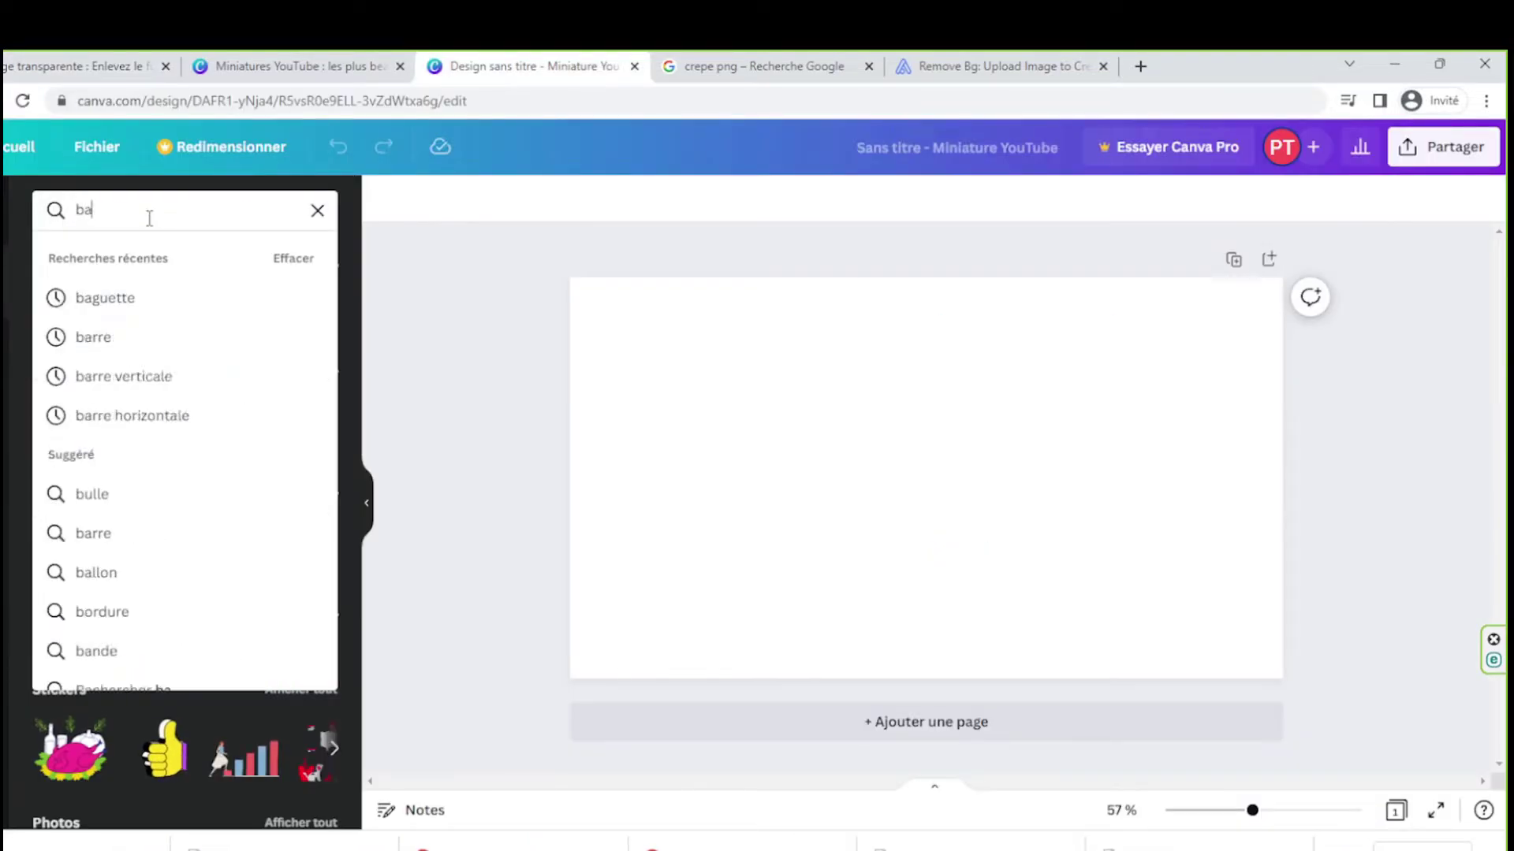
text(ckground)
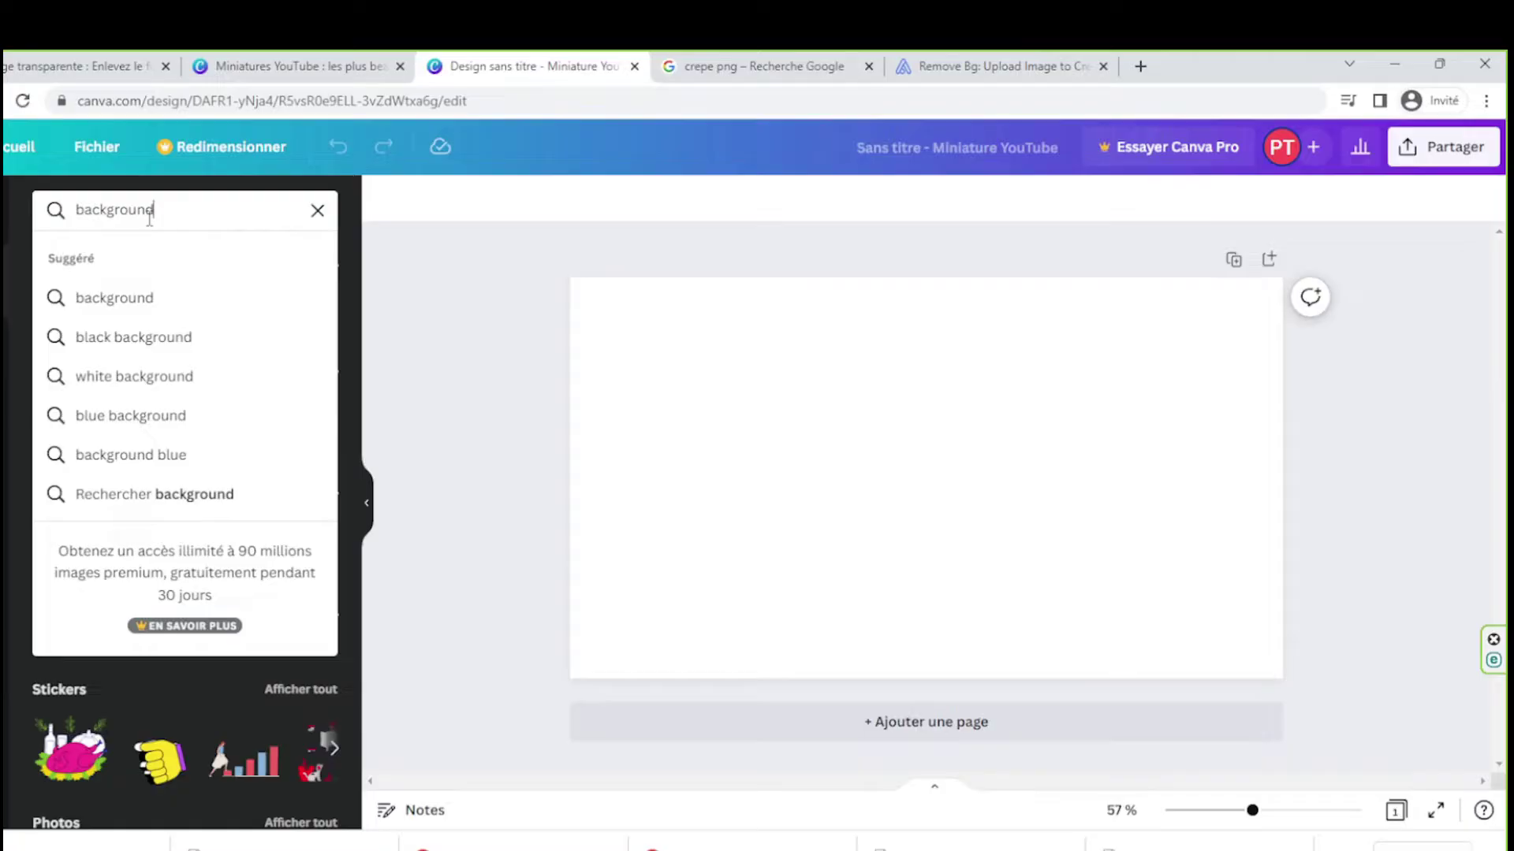
key(Return)
Search the elements for "ciel" and fill the page background with the sunset cloud photo
key(ctrl+a)
text(ciel)
key(Return)
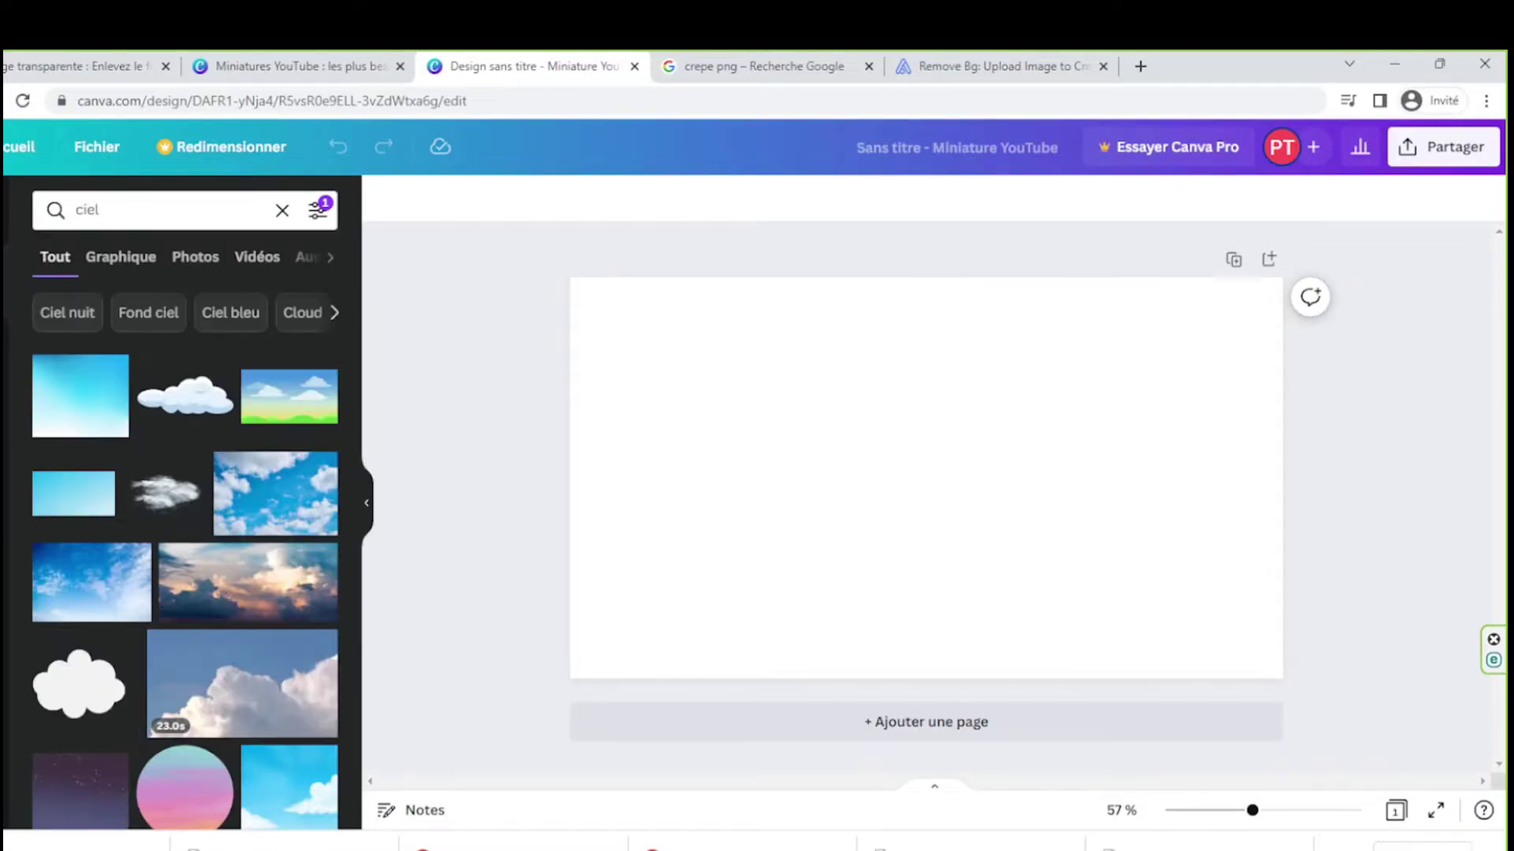
drag(247, 585, 589, 334)
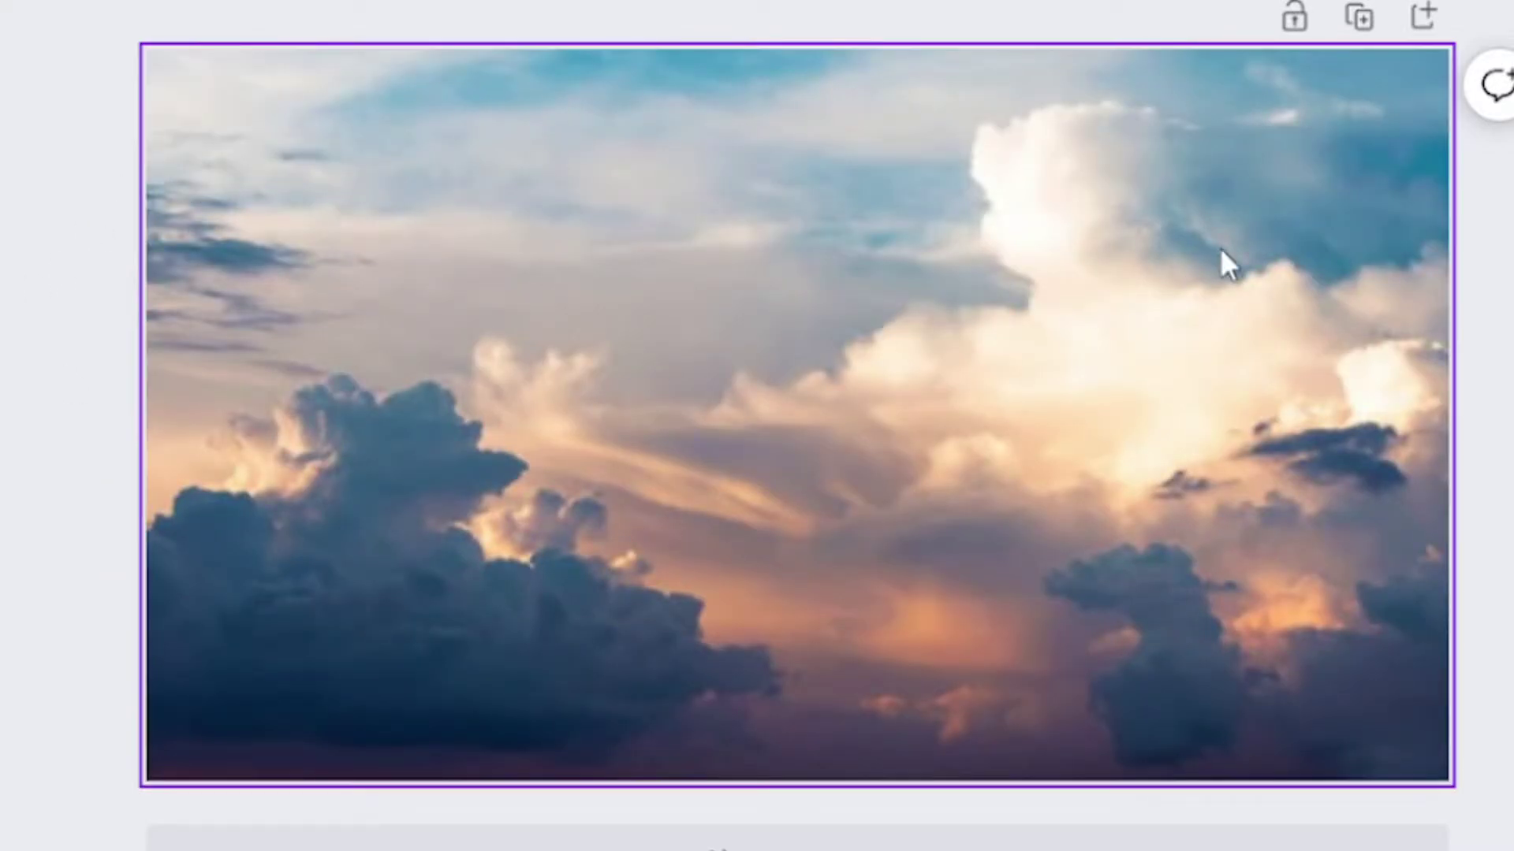
Add the pancake-carrying character enlarged to the page height, and move the tilted crêpe to the page's upper-left corner
drag(280, 457, 867, 473)
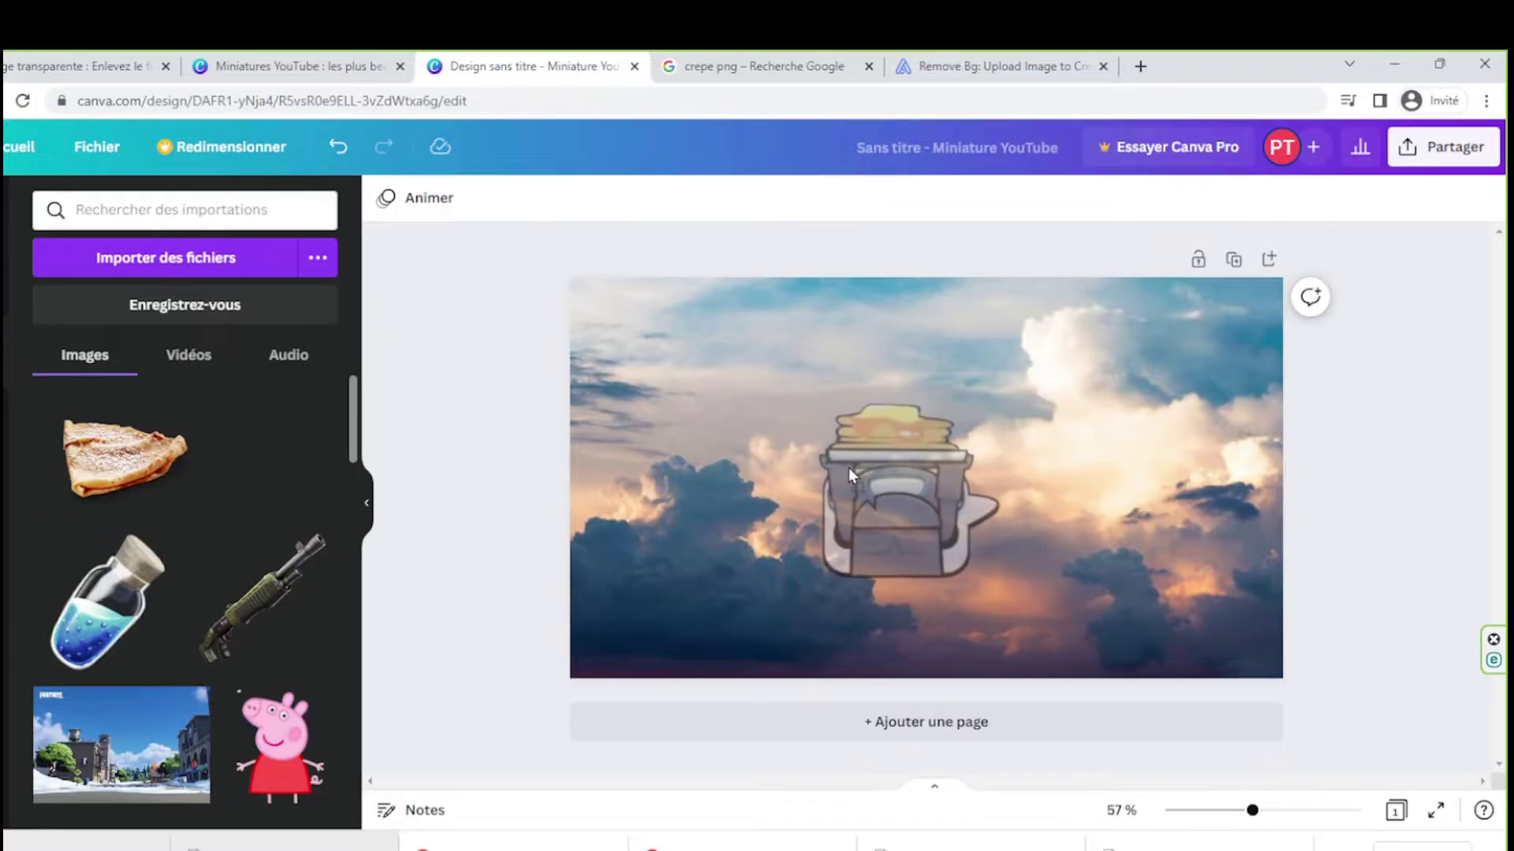
drag(1005, 588, 1088, 675)
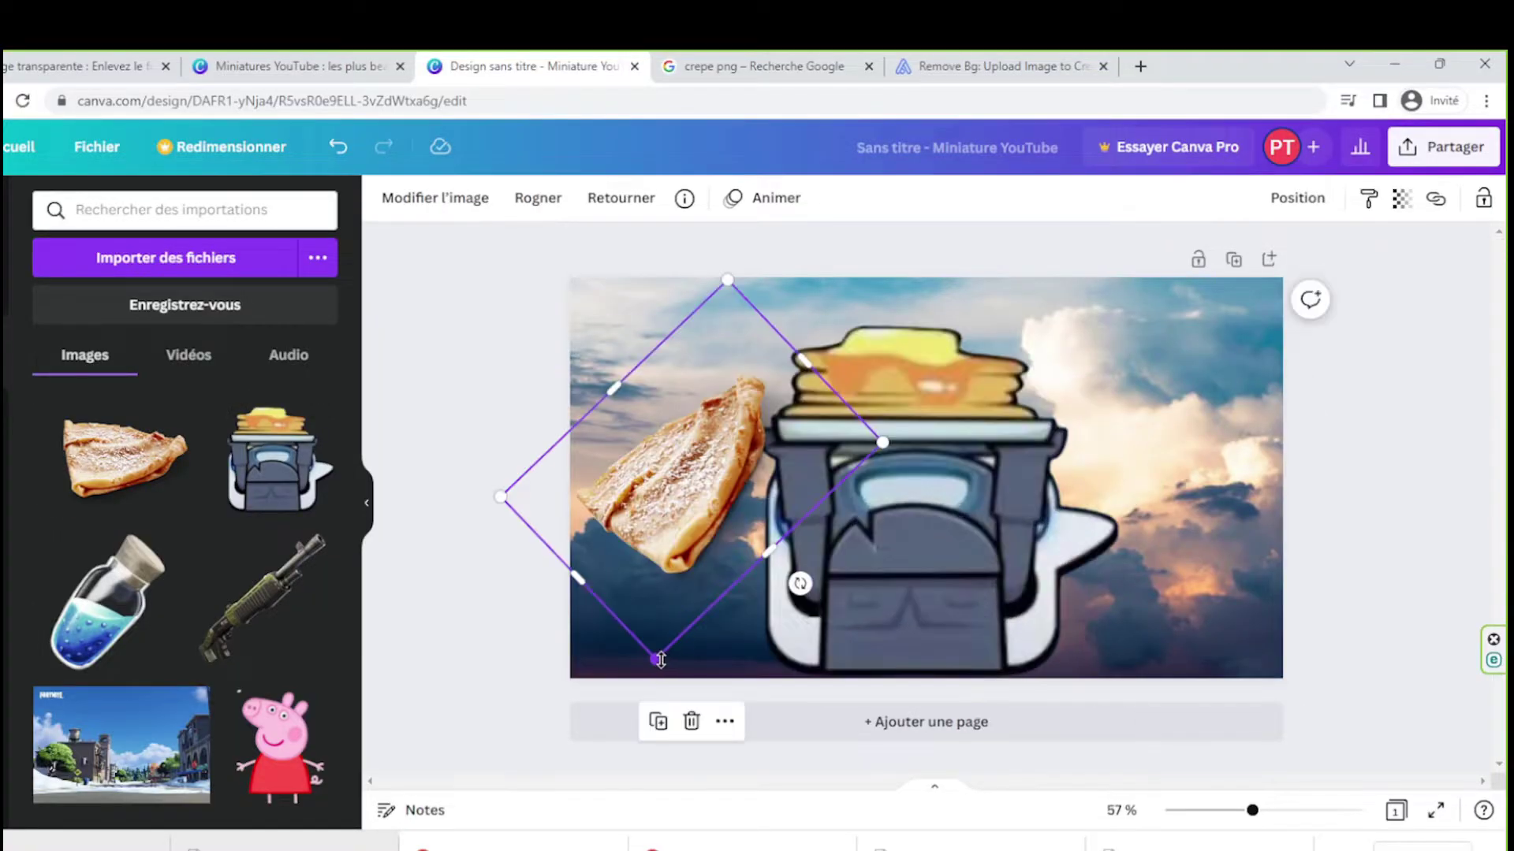
drag(693, 467, 663, 367)
click(511, 511)
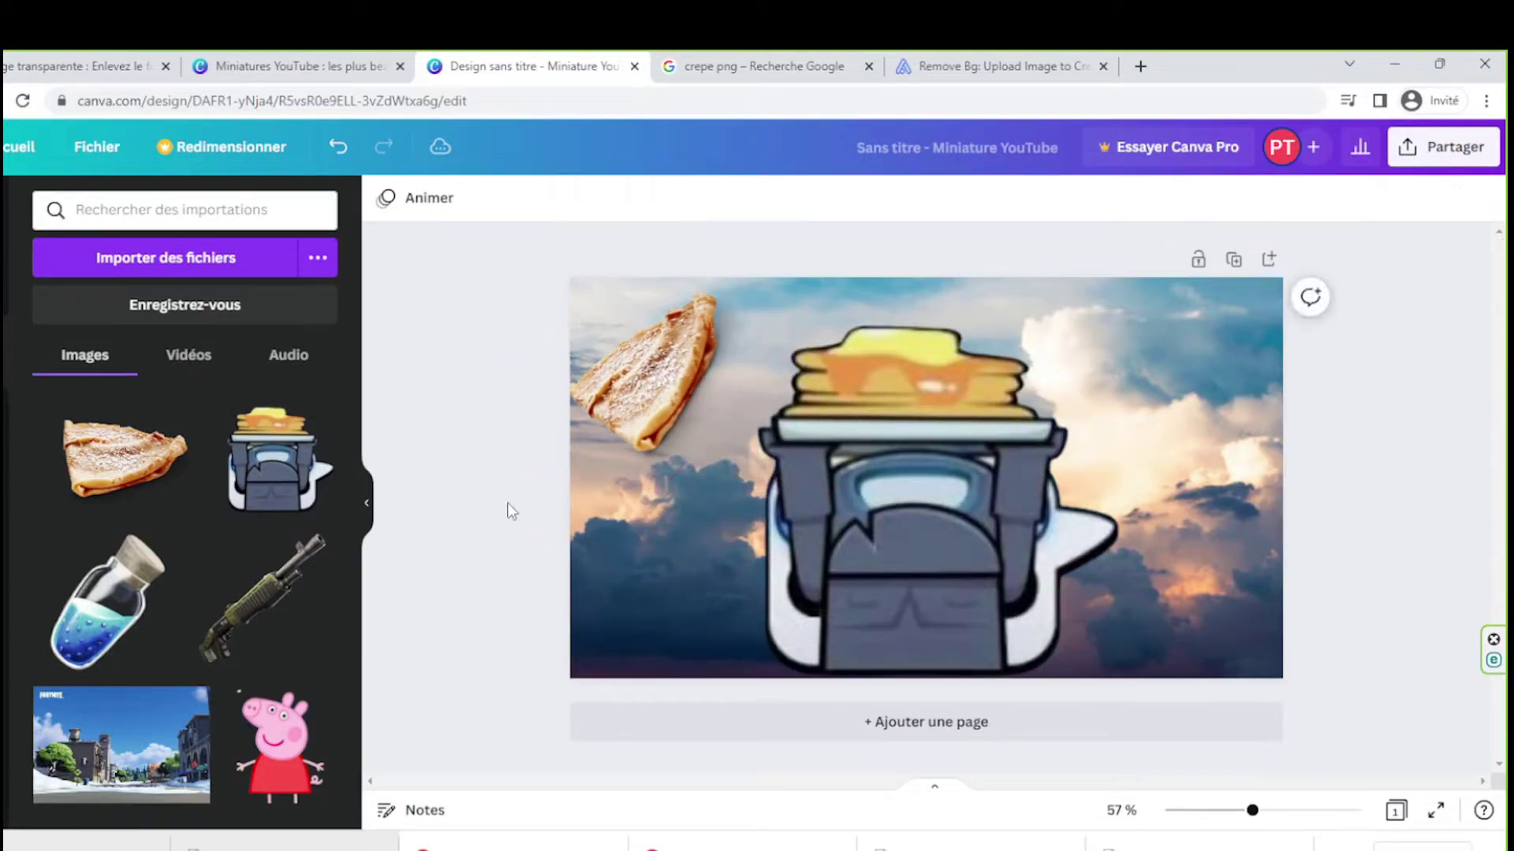
Arrange more crêpe copies across the sky, with one tucked behind the pancake stack at the page's upper edge
click(612, 438)
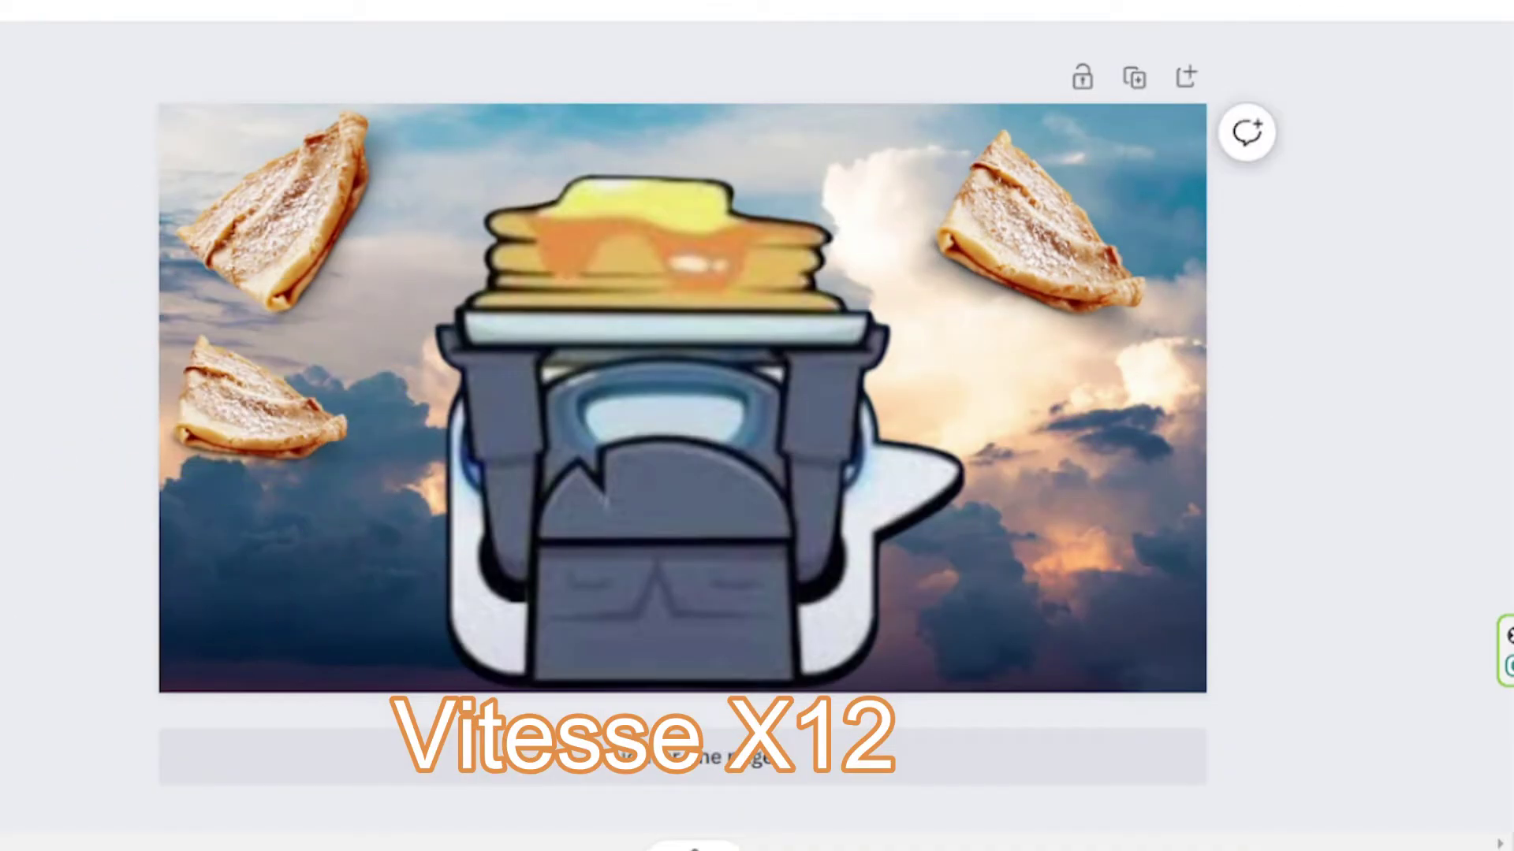
key(ctrl+[)
drag(1040, 151, 1025, 68)
drag(788, 147, 757, 147)
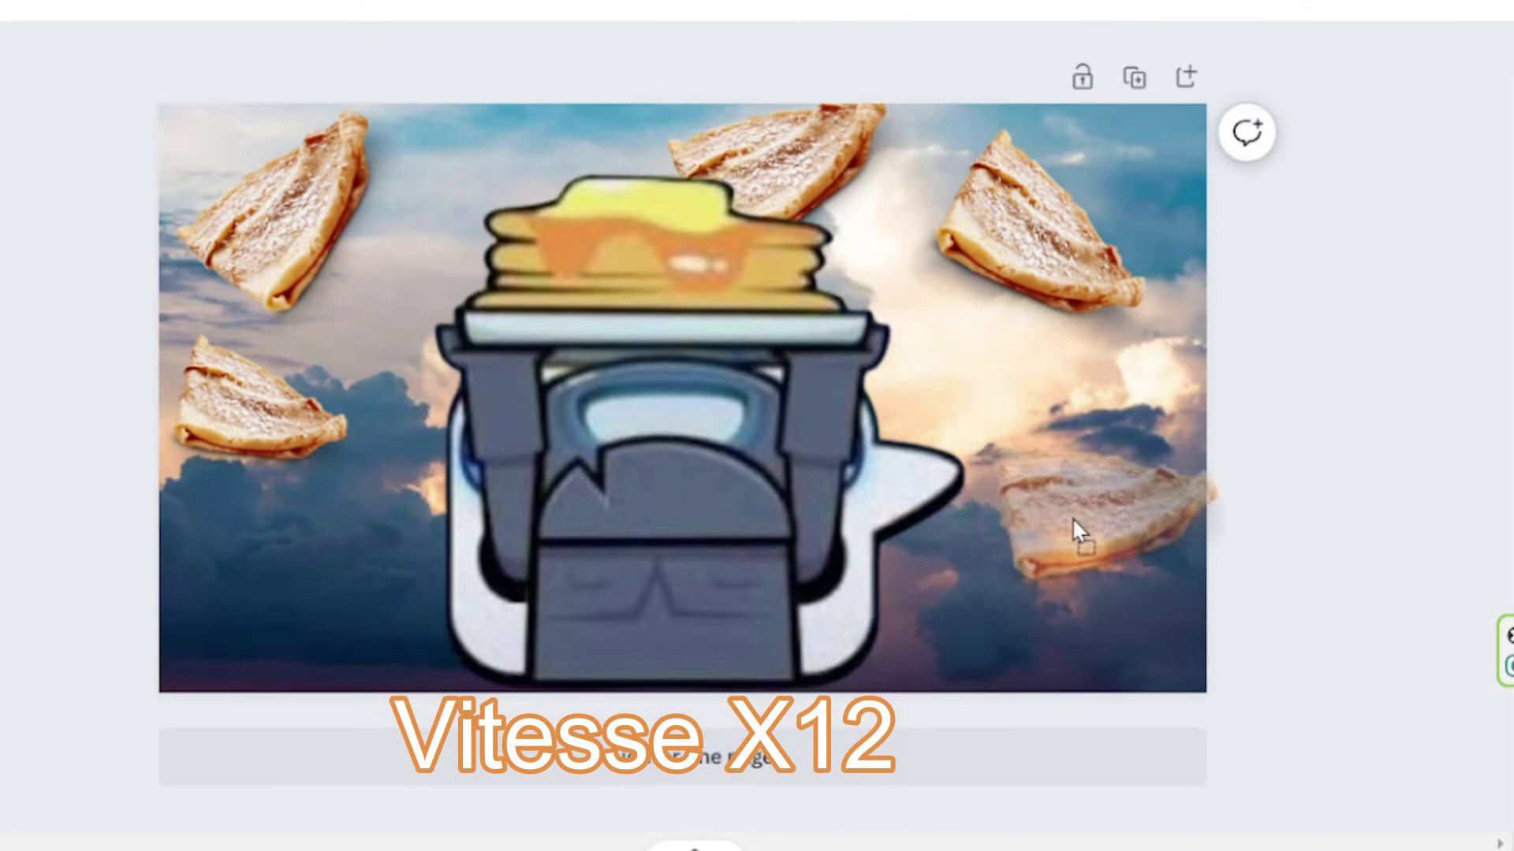
Place rotated crêpe copies in both lower corners and send another one behind the character's tray
drag(1072, 518, 1041, 552)
drag(327, 582, 294, 579)
drag(124, 458, 454, 402)
drag(463, 599, 575, 561)
drag(460, 445, 449, 352)
key(ctrl+[)
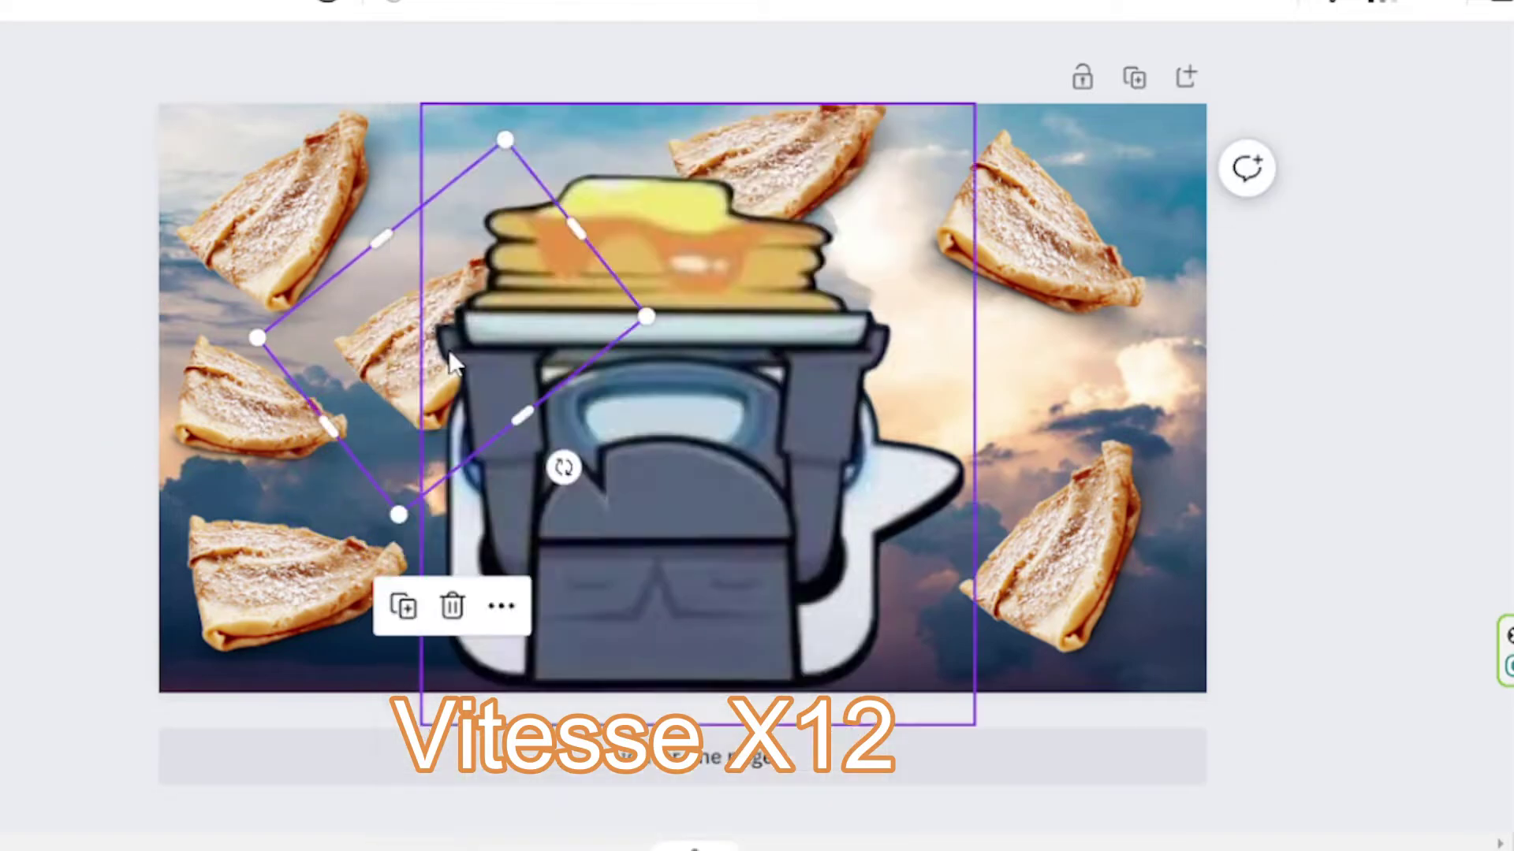
Switch to Discord for the posted game controller image, remove its background with remove.bg and download the cutout
click(458, 588)
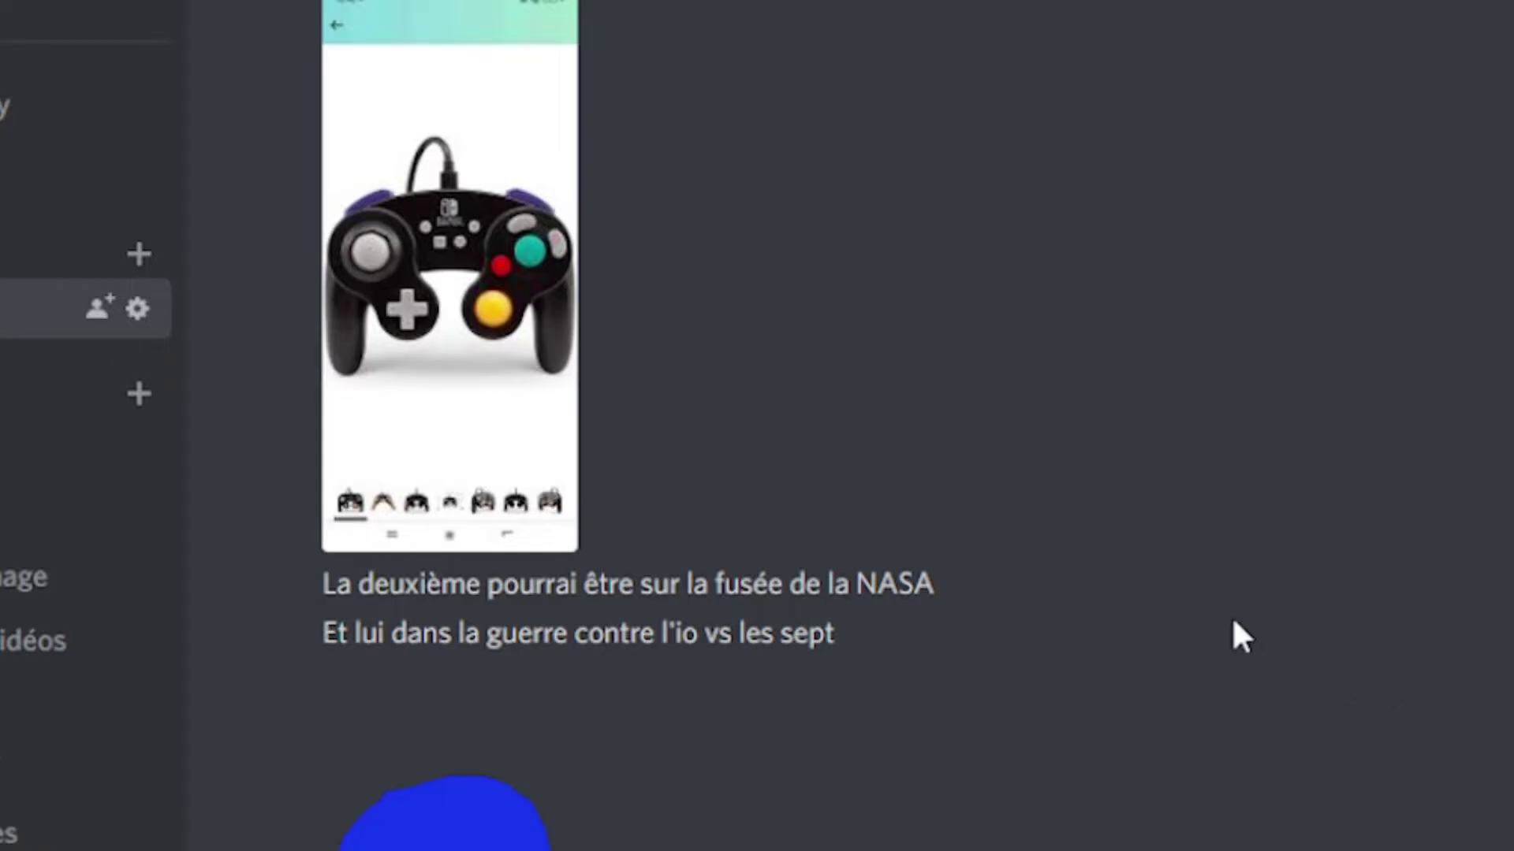
scroll(1235, 623, up, 3)
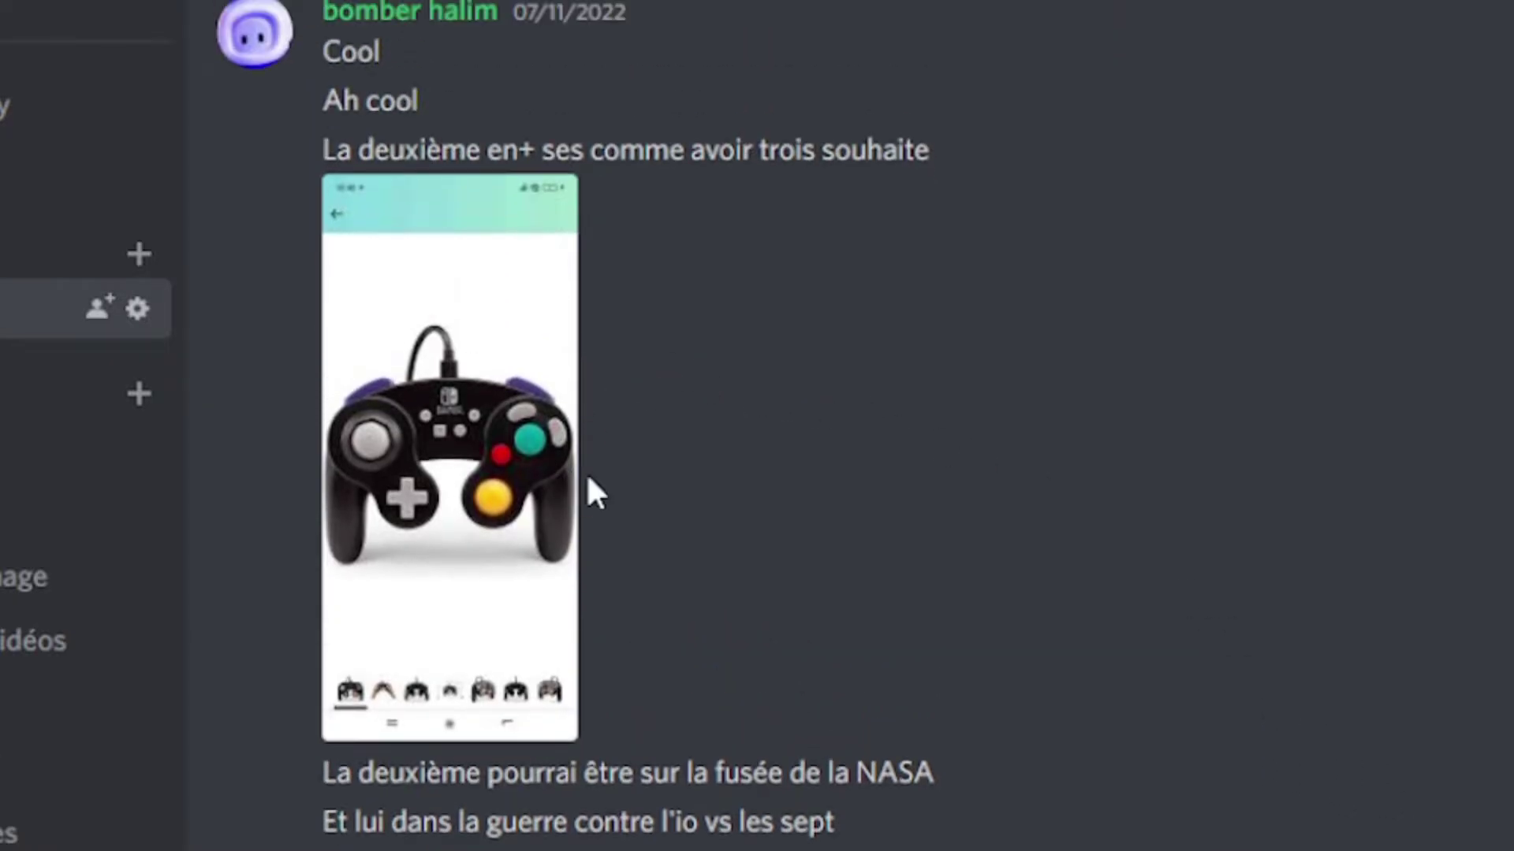
right_click(521, 449)
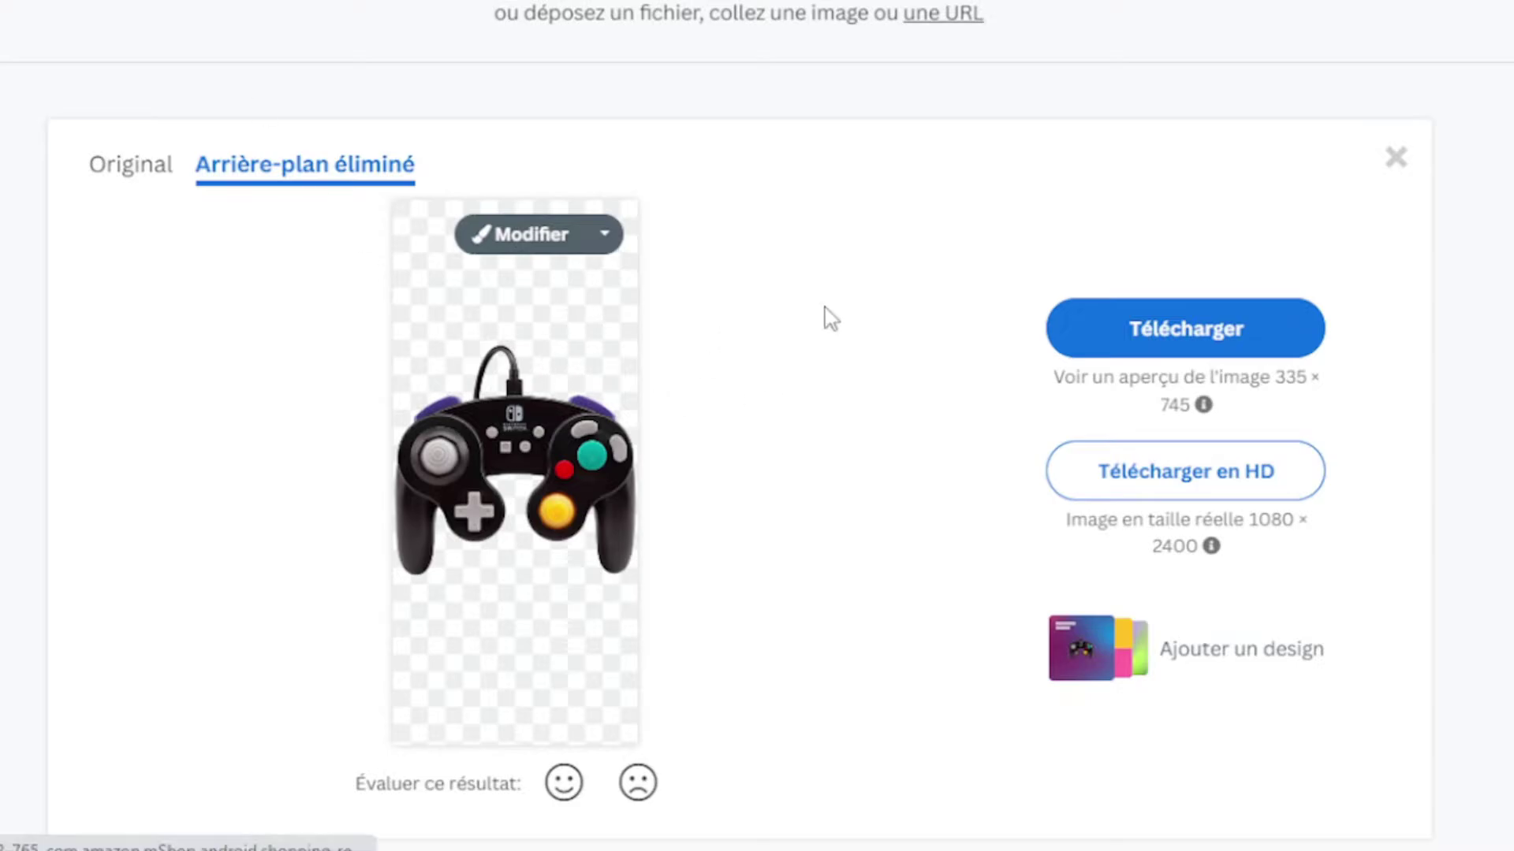
click(1226, 331)
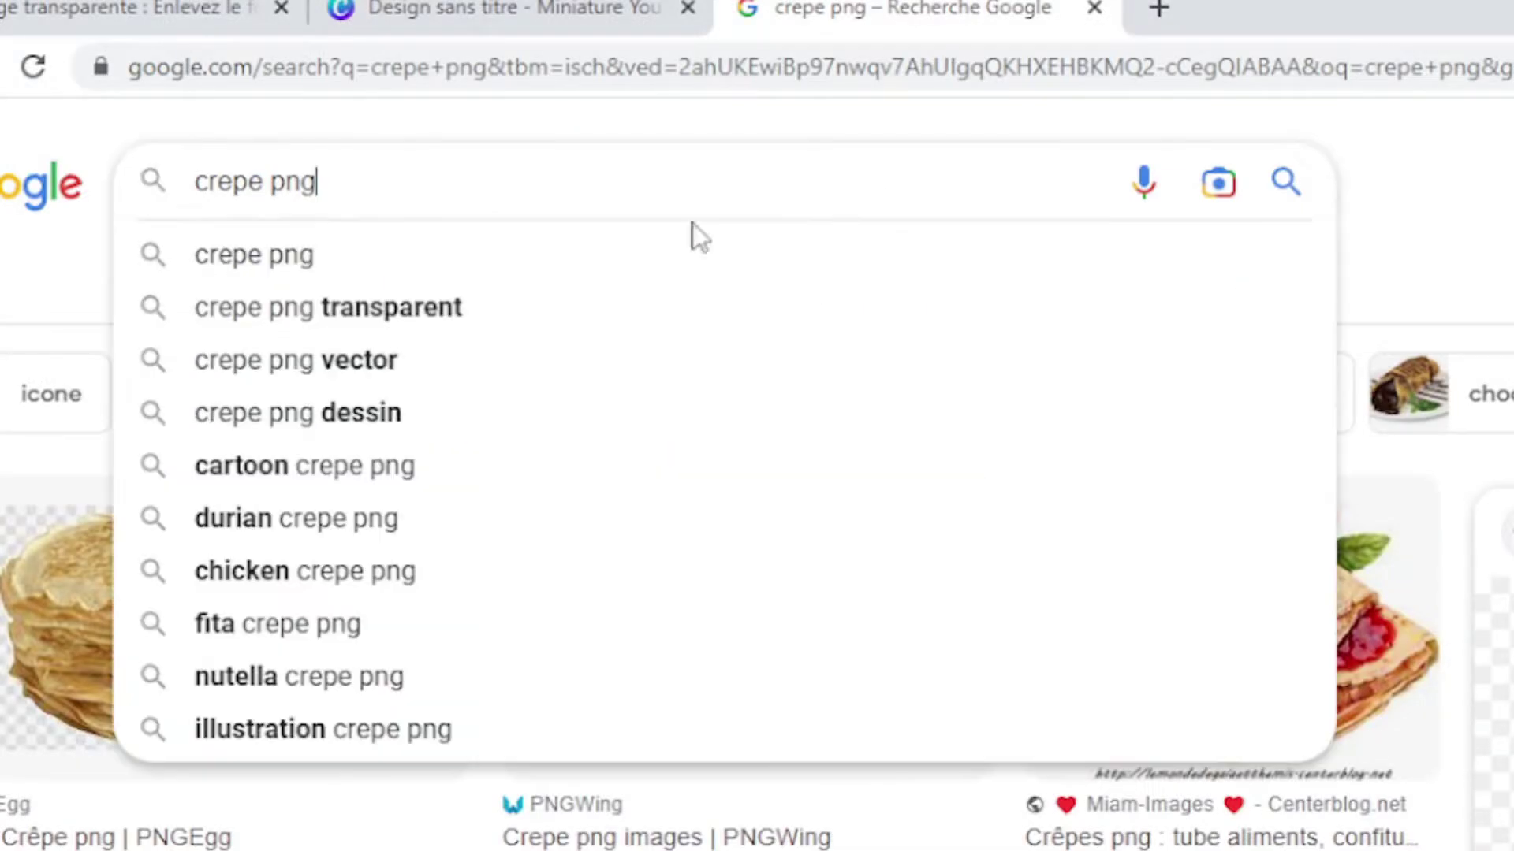
Search Google Images for "nasa", refine the search to "nasa fusée" and preview several of the rocket photos
key(ctrl+a)
key(BackSpace)
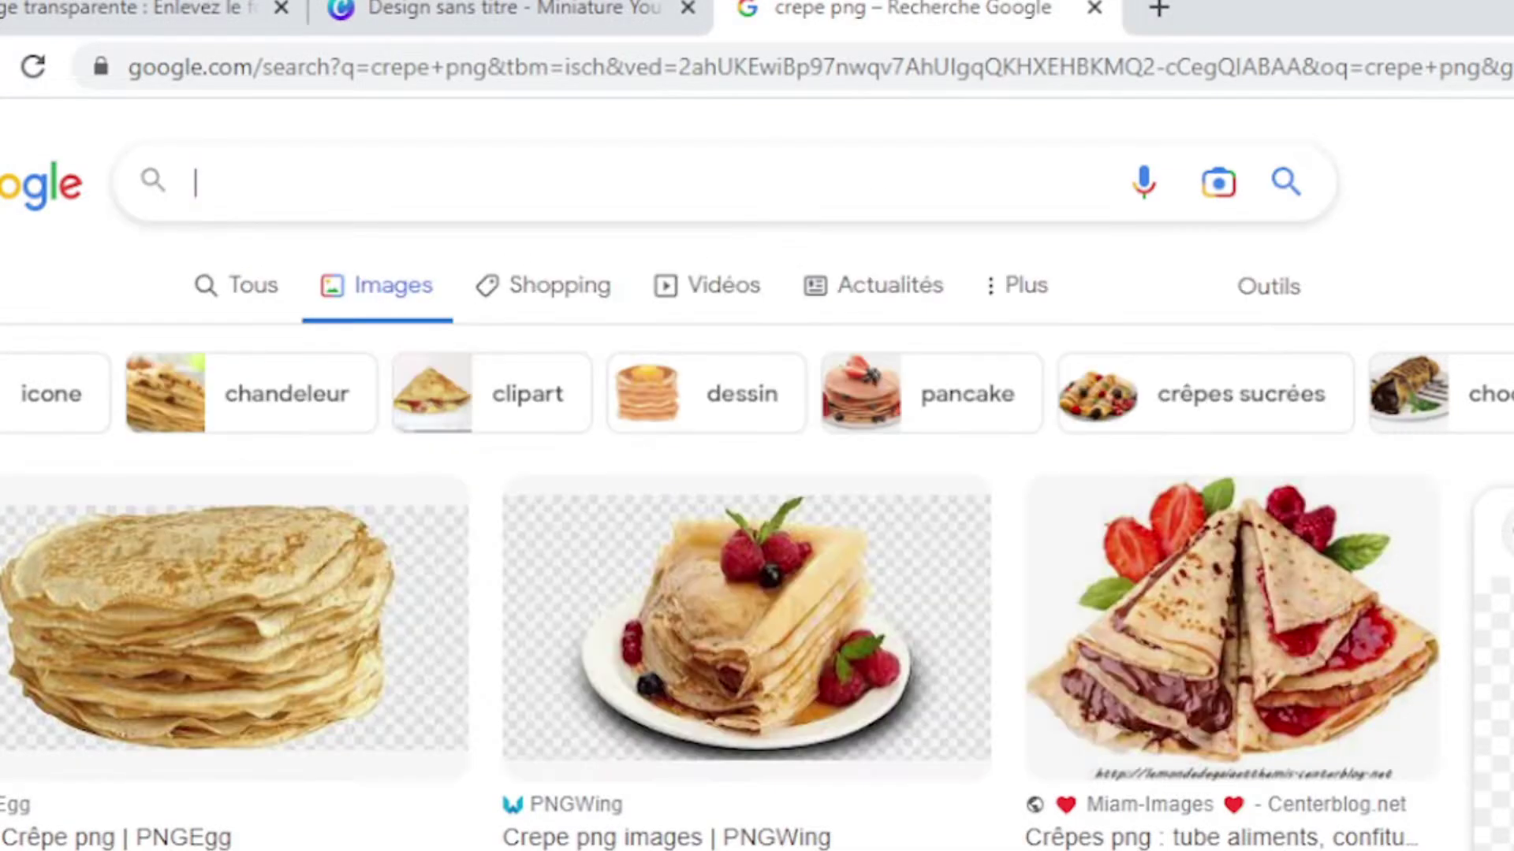
text(nasa)
key(Return)
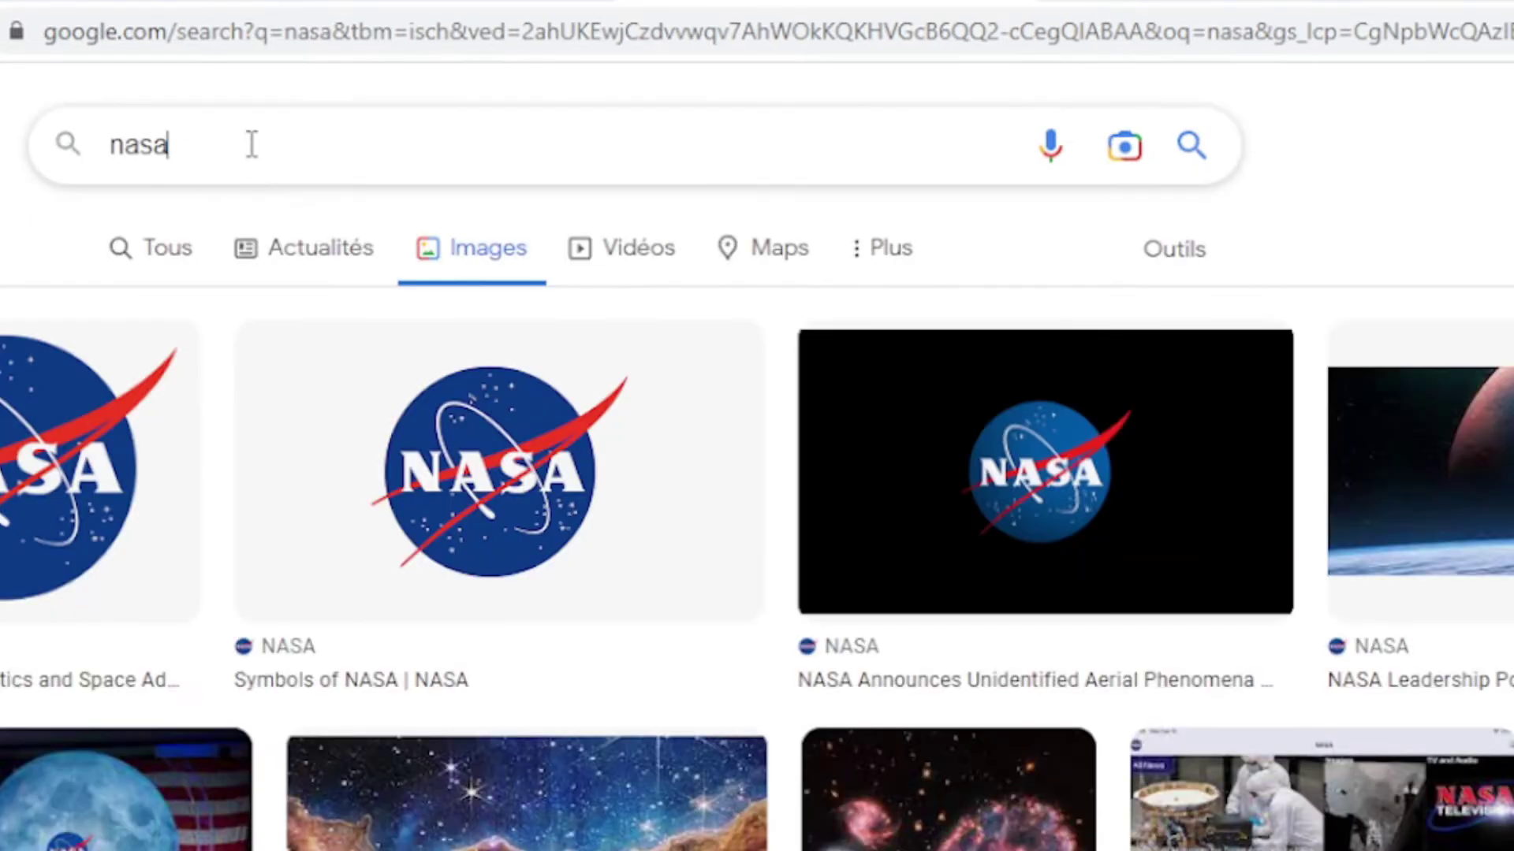
click(350, 181)
text(fusée)
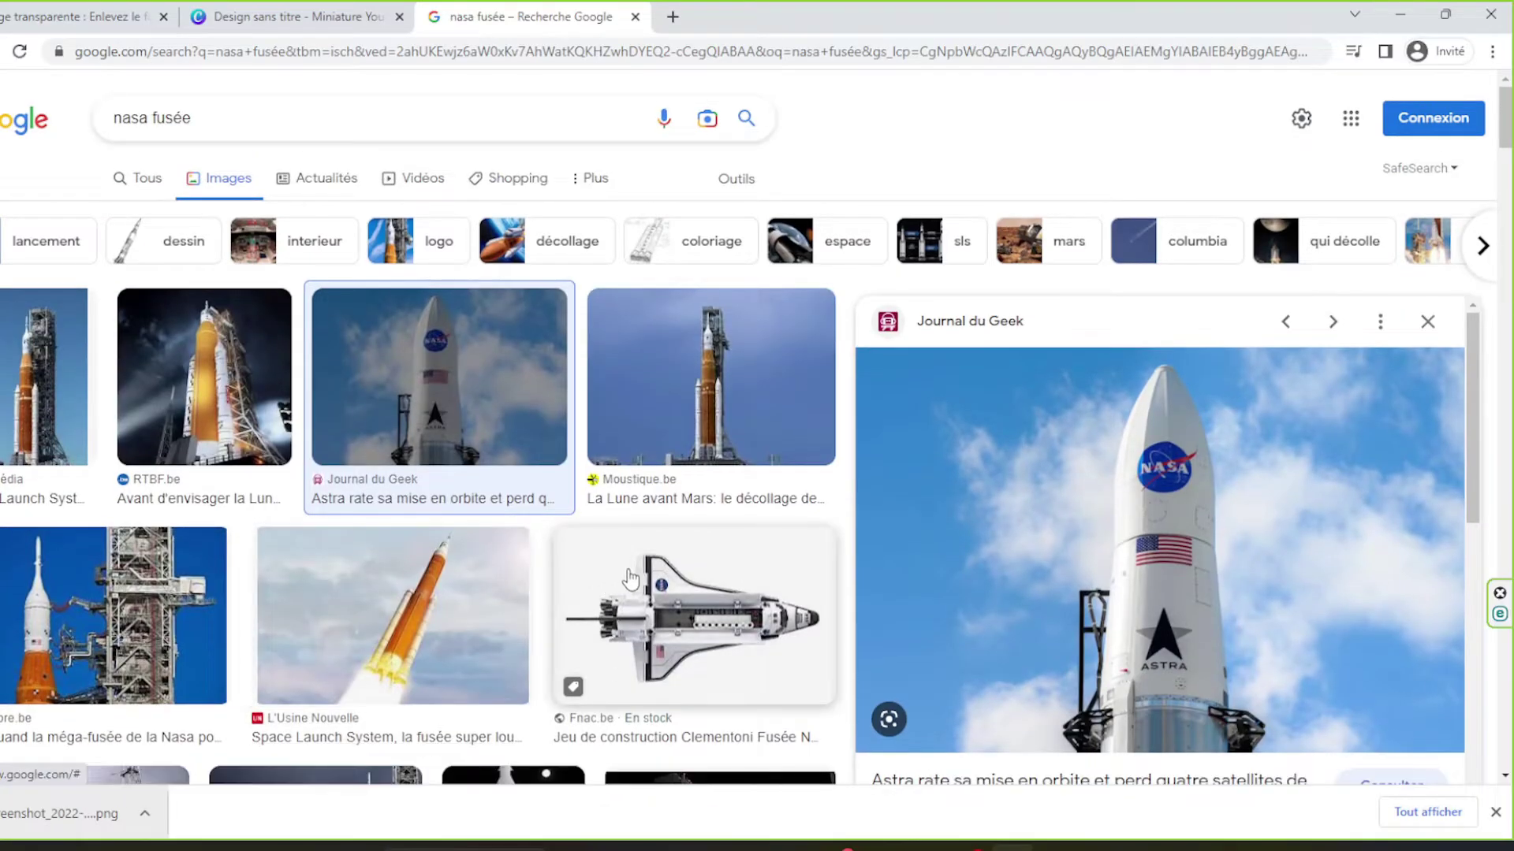
click(47, 378)
click(254, 328)
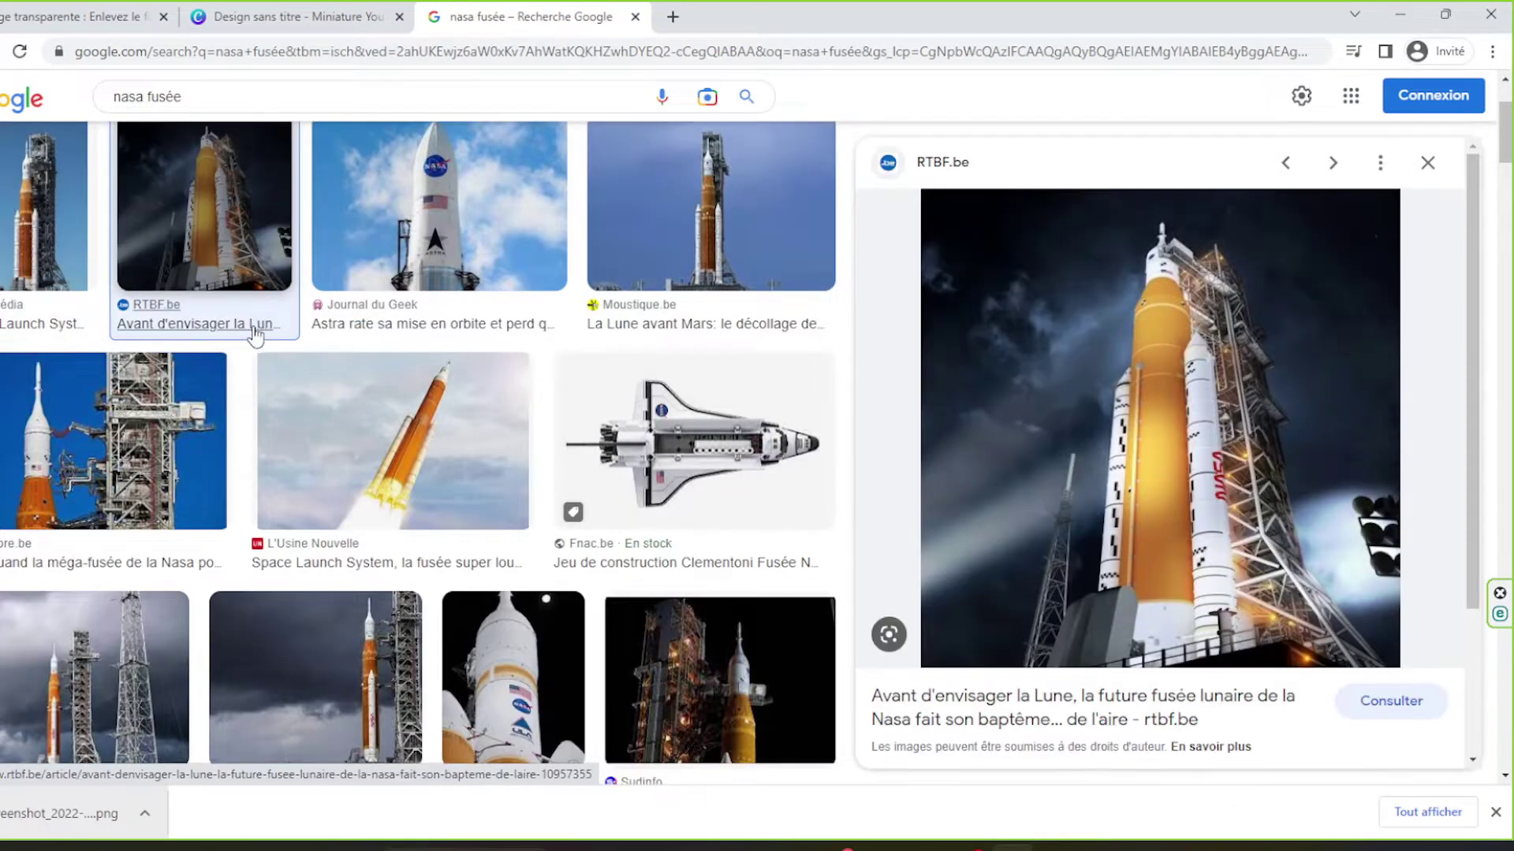
click(138, 509)
click(392, 441)
Change the image search to "nasa batiment" to find a photo of the NASA building
click(266, 106)
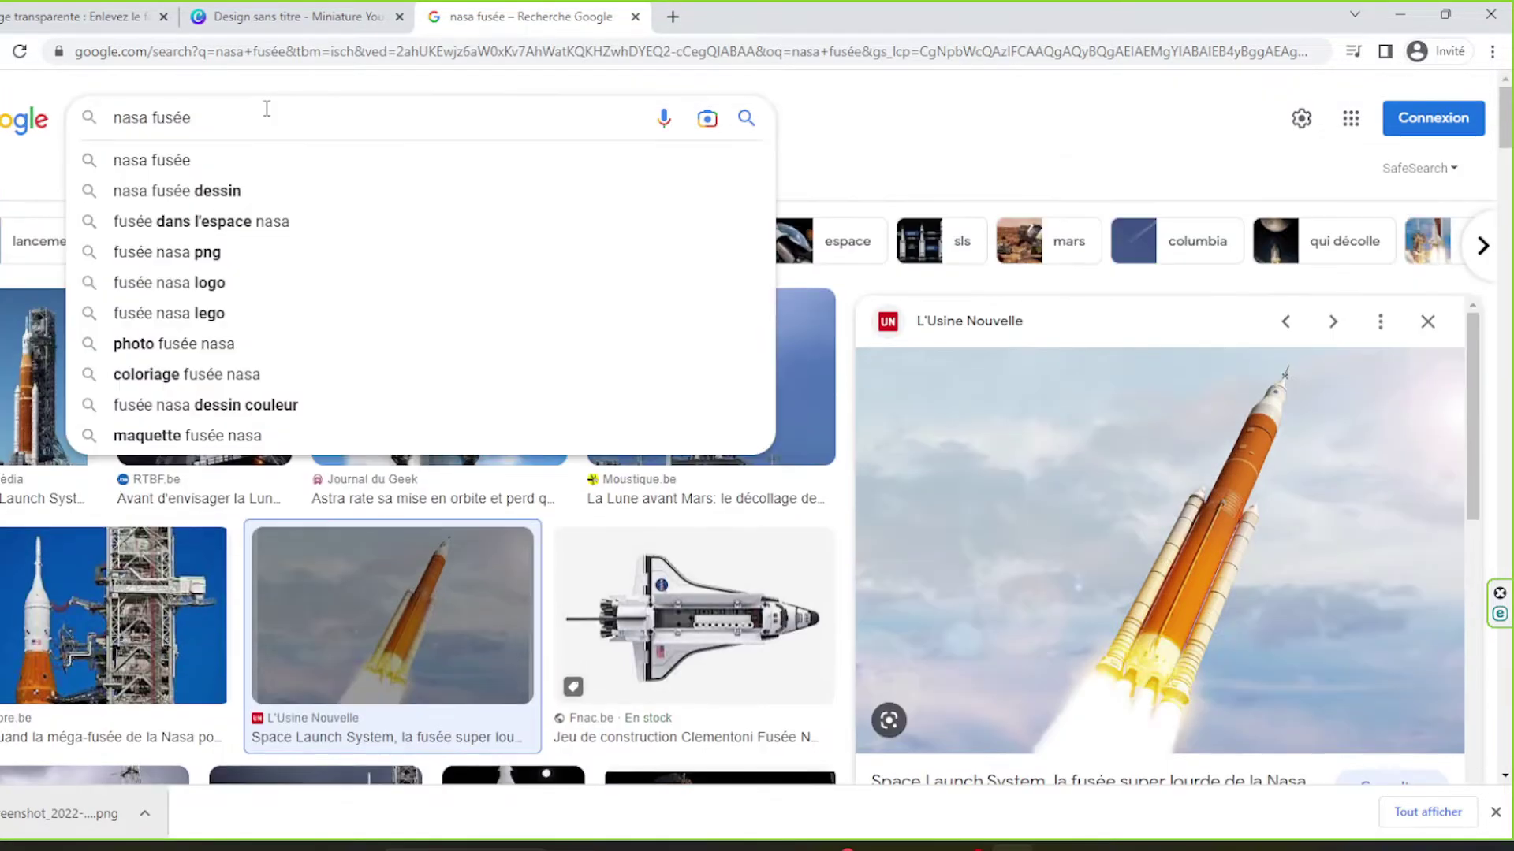
key(BackSpace)
key(BackSpace)
key(BackSpace)
text(bat)
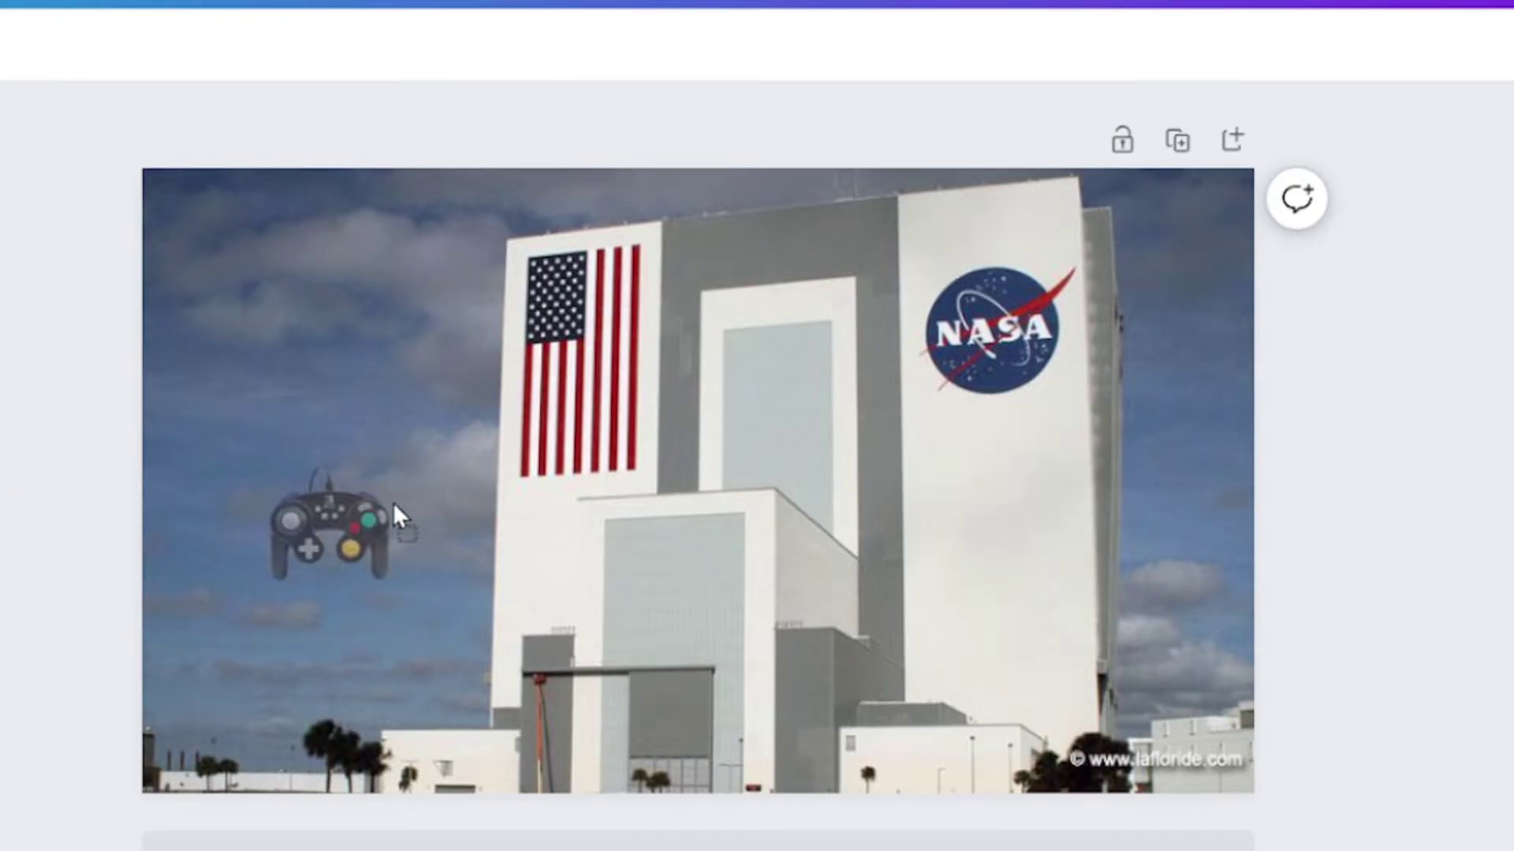
Place the controller cutout over the NASA logo on the building and shrink it to about the logo's width
drag(394, 508, 940, 364)
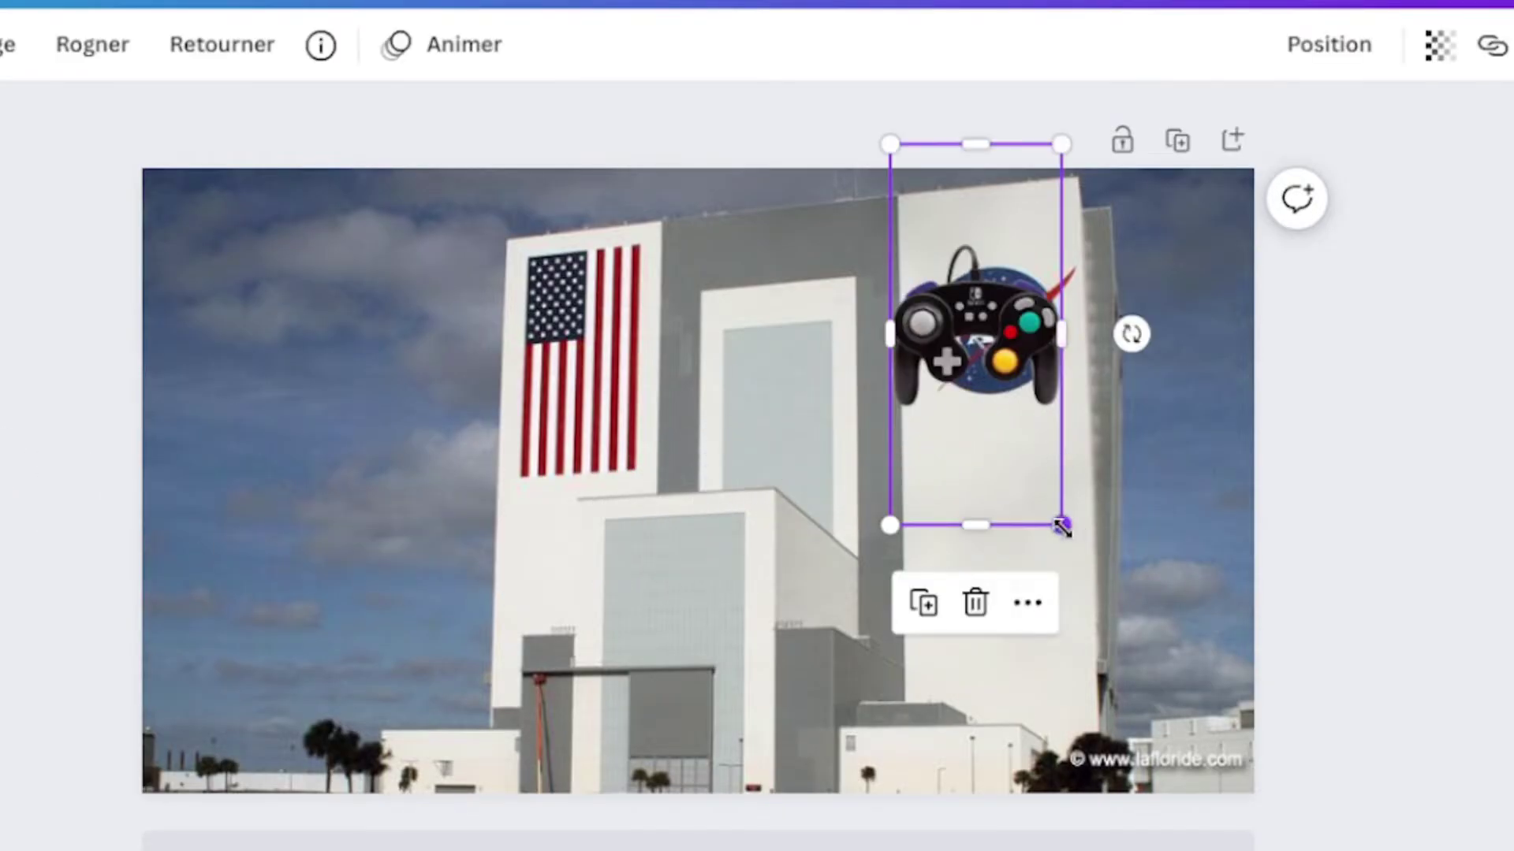
drag(1062, 527, 1024, 443)
drag(938, 356, 972, 381)
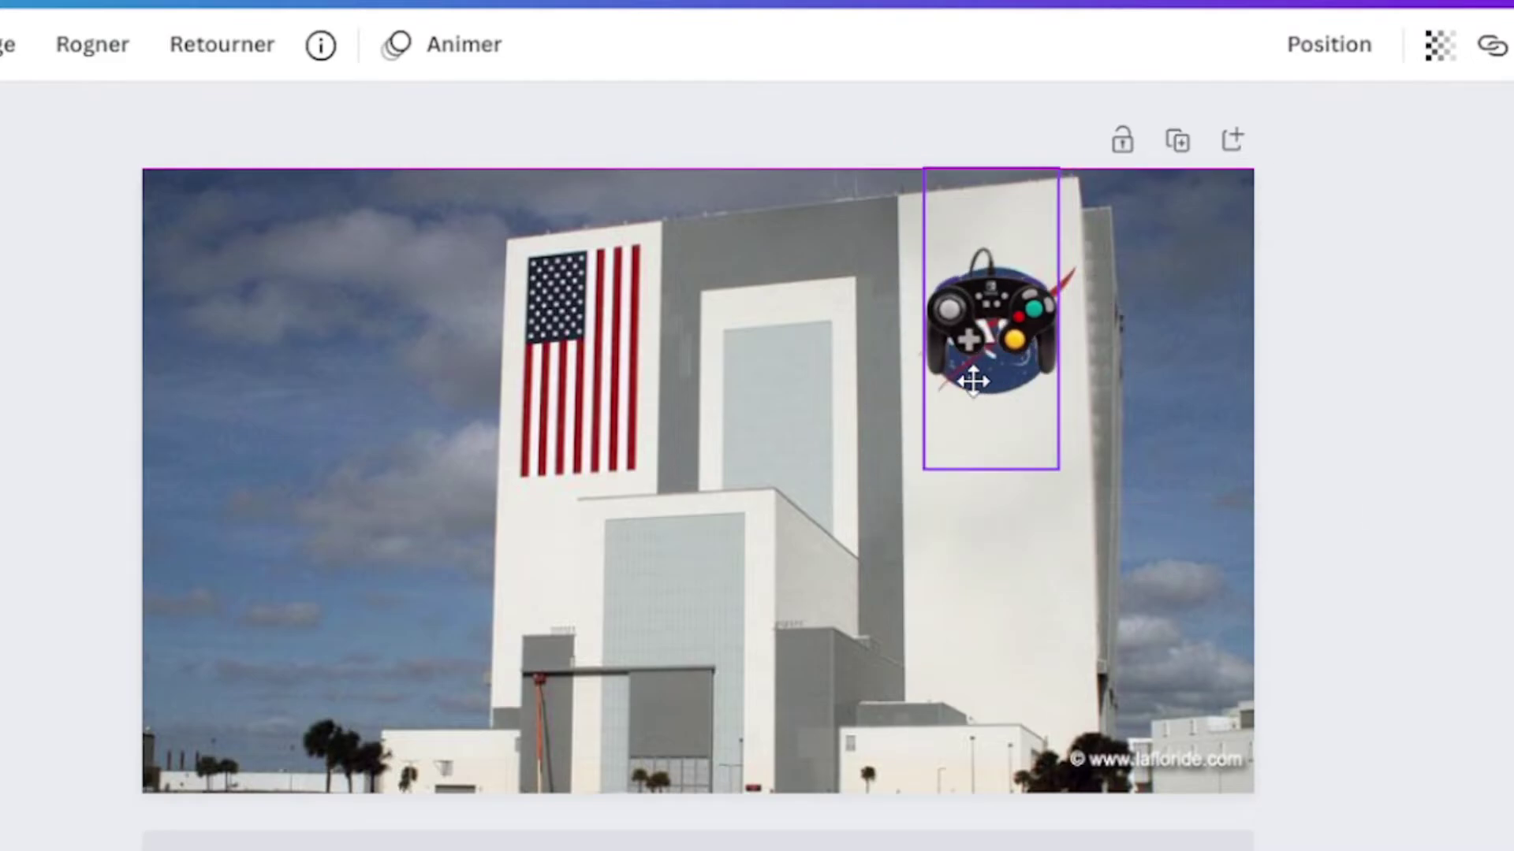
Search the elements for "white" to find a plain white shape
click(1372, 509)
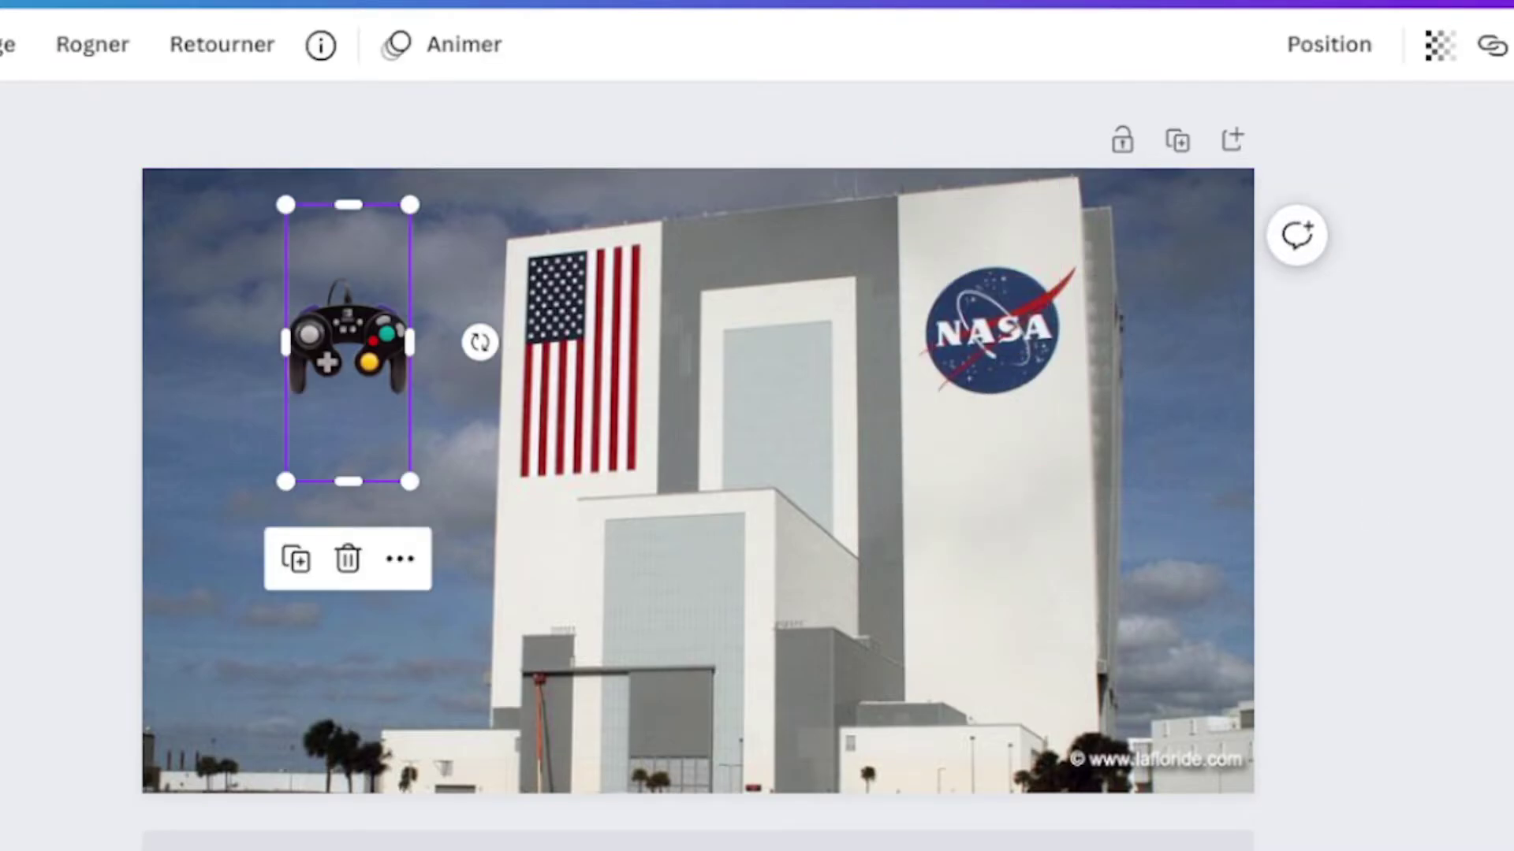
text(white)
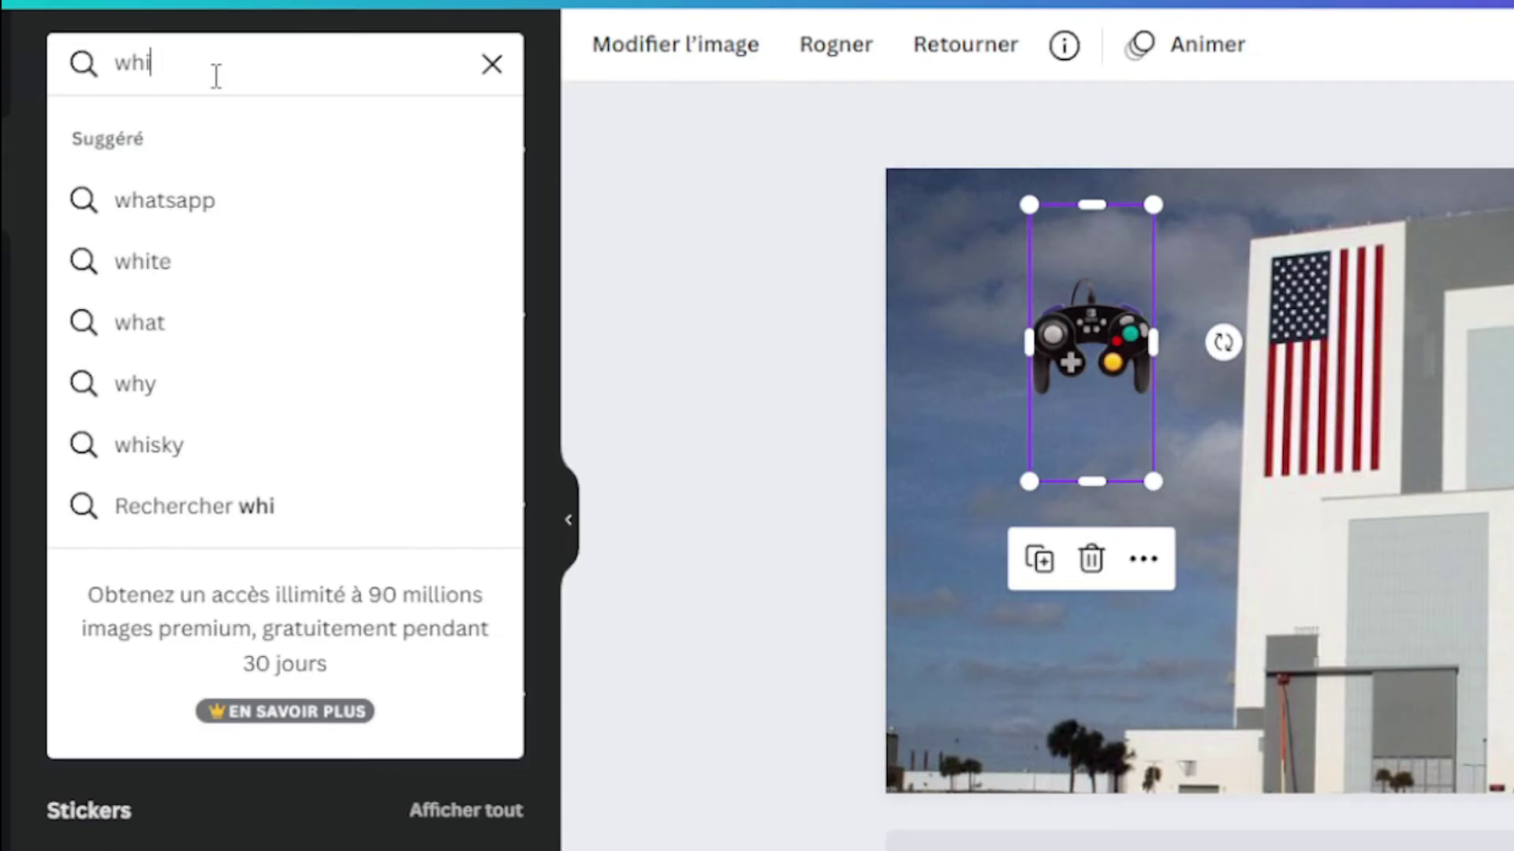
key(Return)
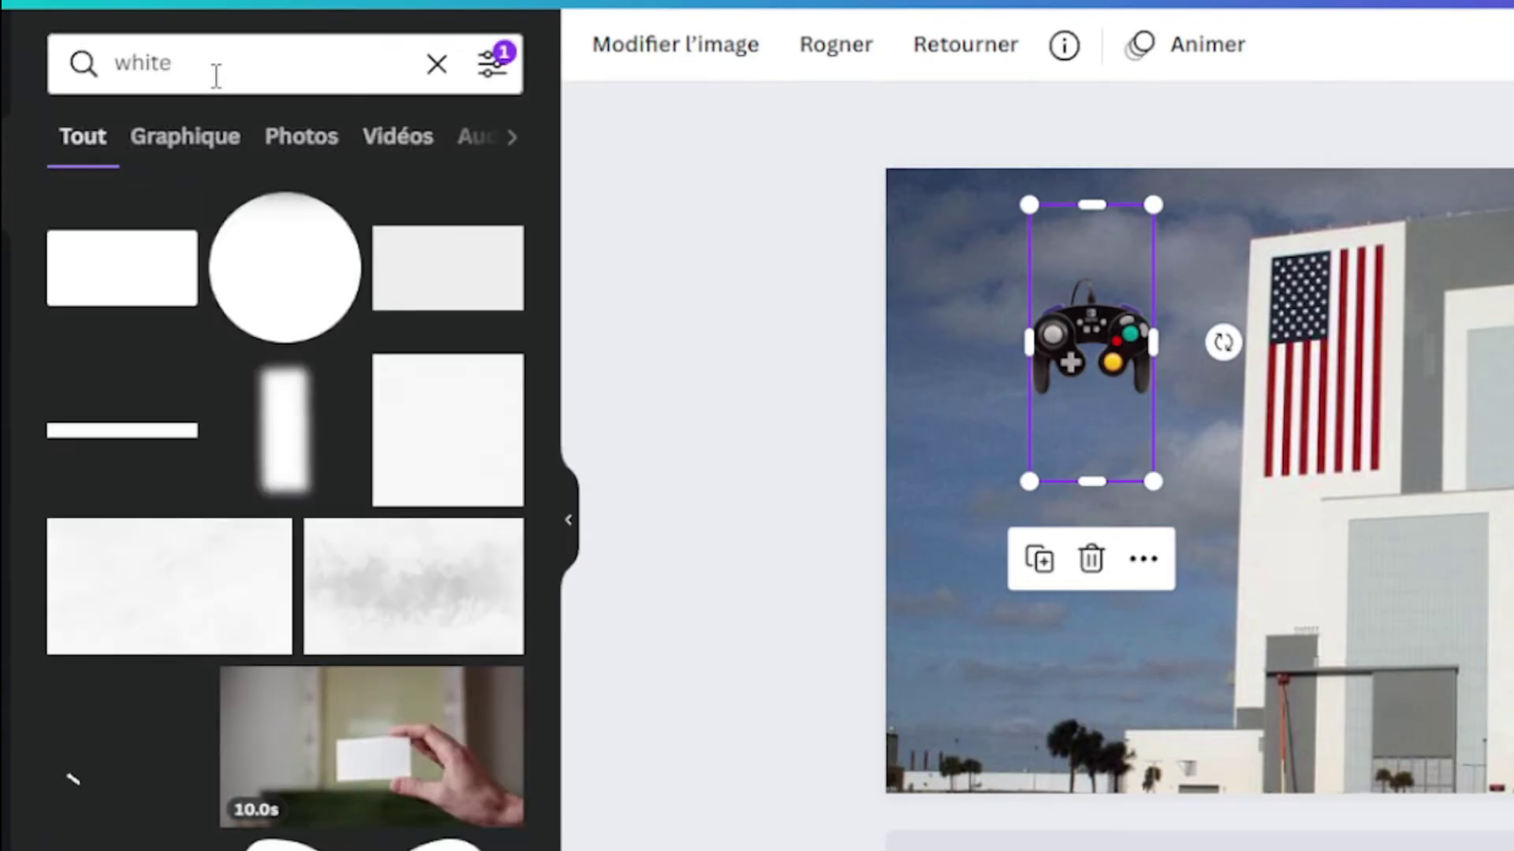
Try to cover the building's NASA logo with a white circle, resized and centred on it
drag(284, 270, 962, 346)
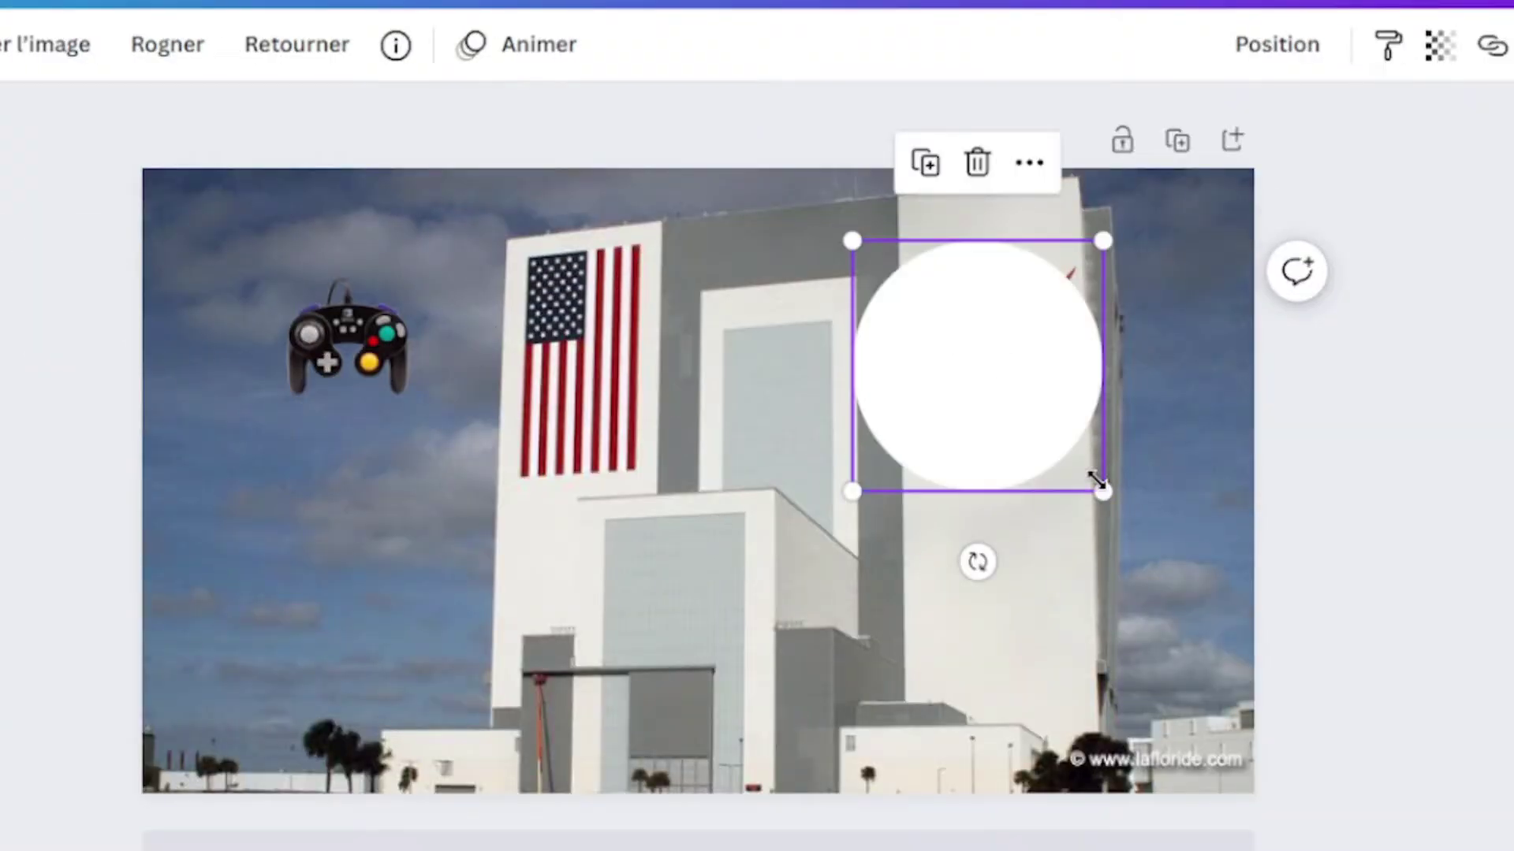
drag(1101, 490, 982, 371)
drag(938, 316, 986, 329)
drag(1049, 391, 1082, 411)
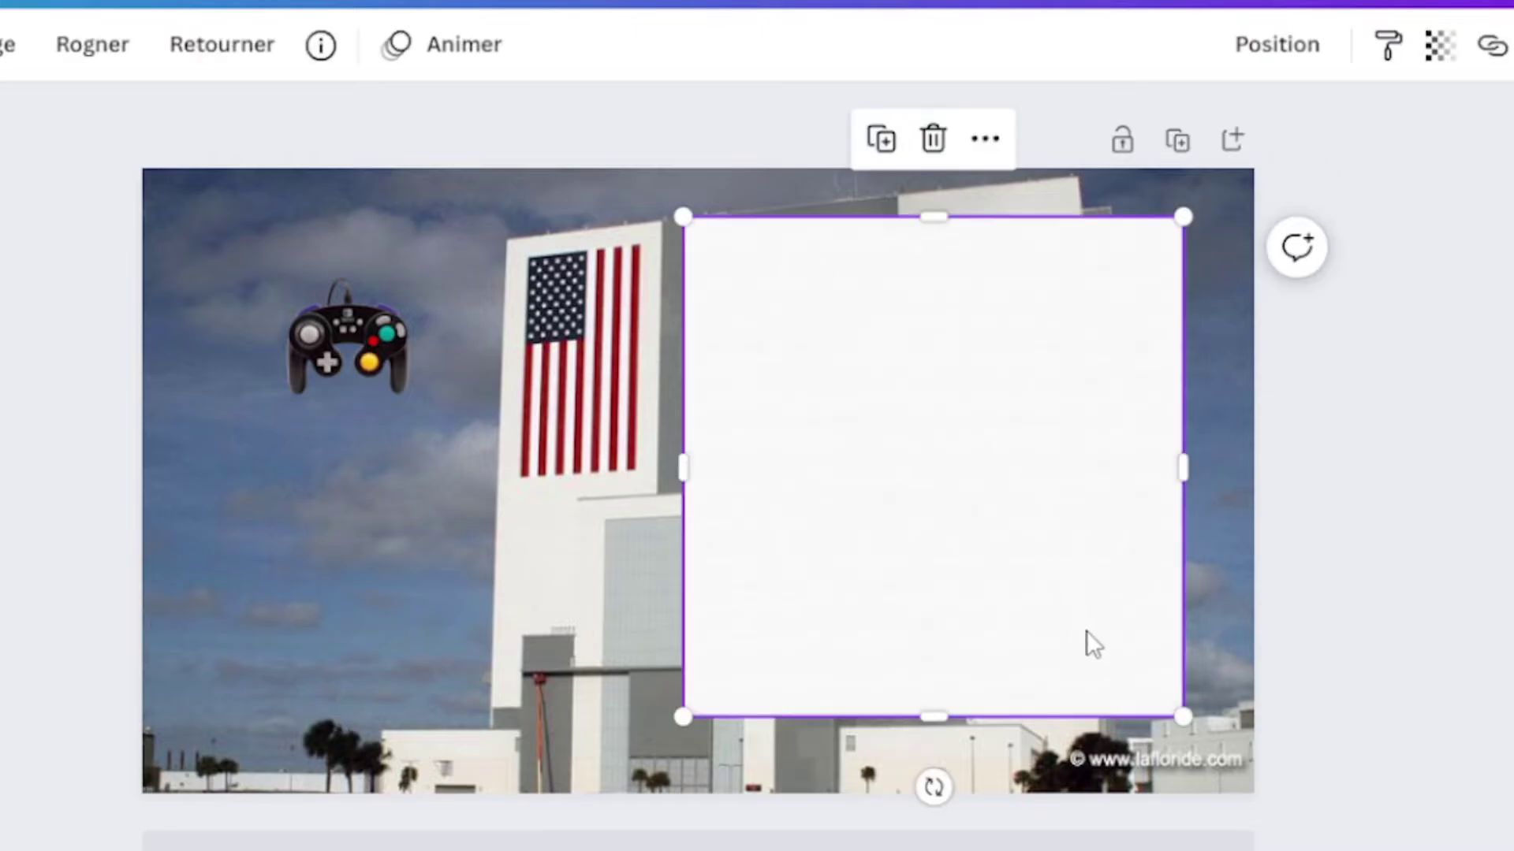
Cover the NASA logo with a white square and bring the controller one level forward so it sits on top
click(768, 411)
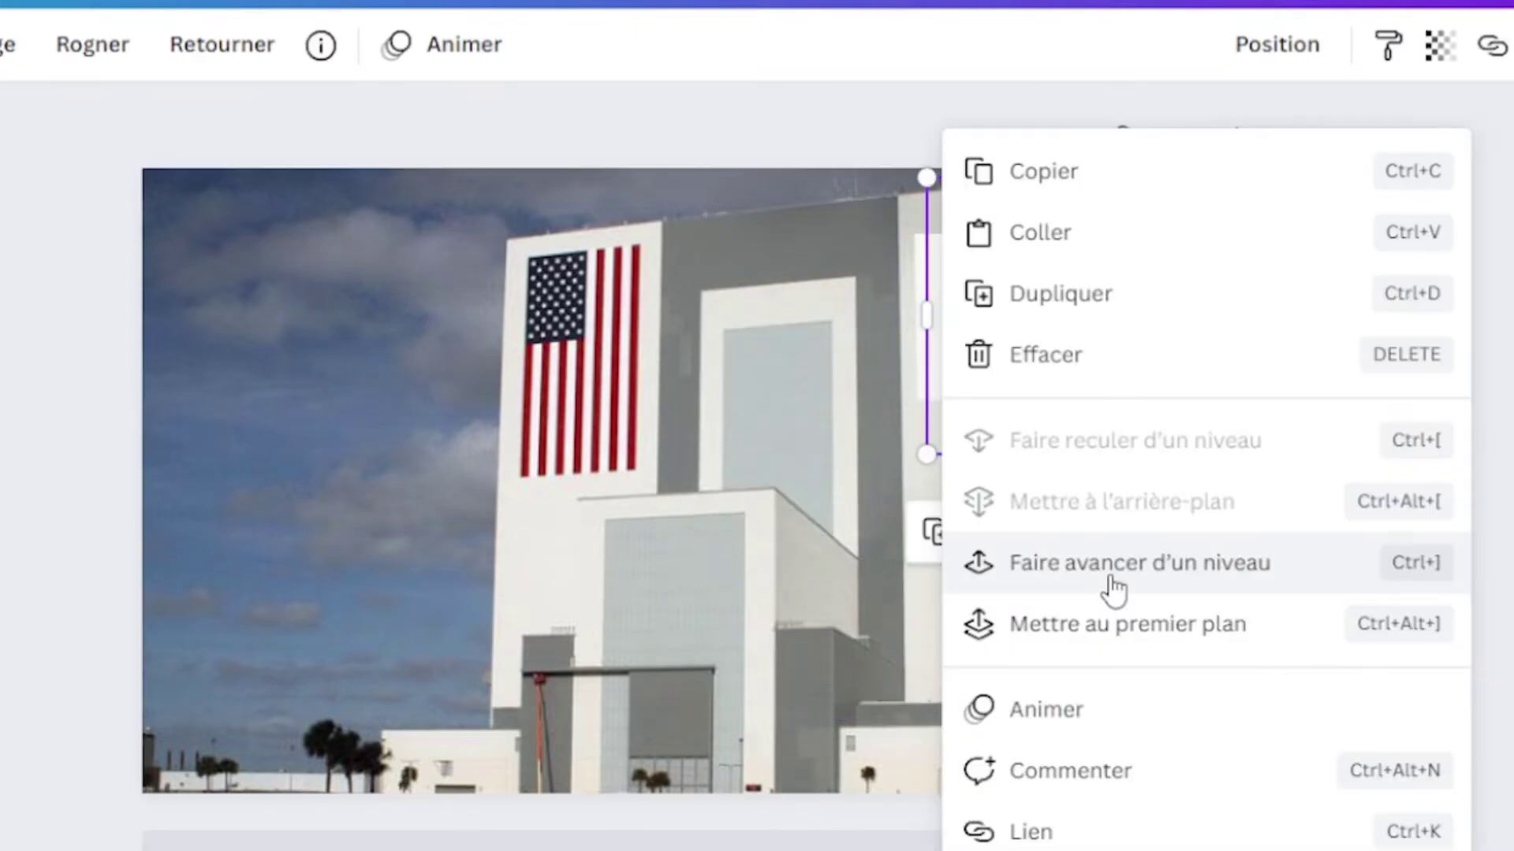
click(1109, 584)
click(1378, 554)
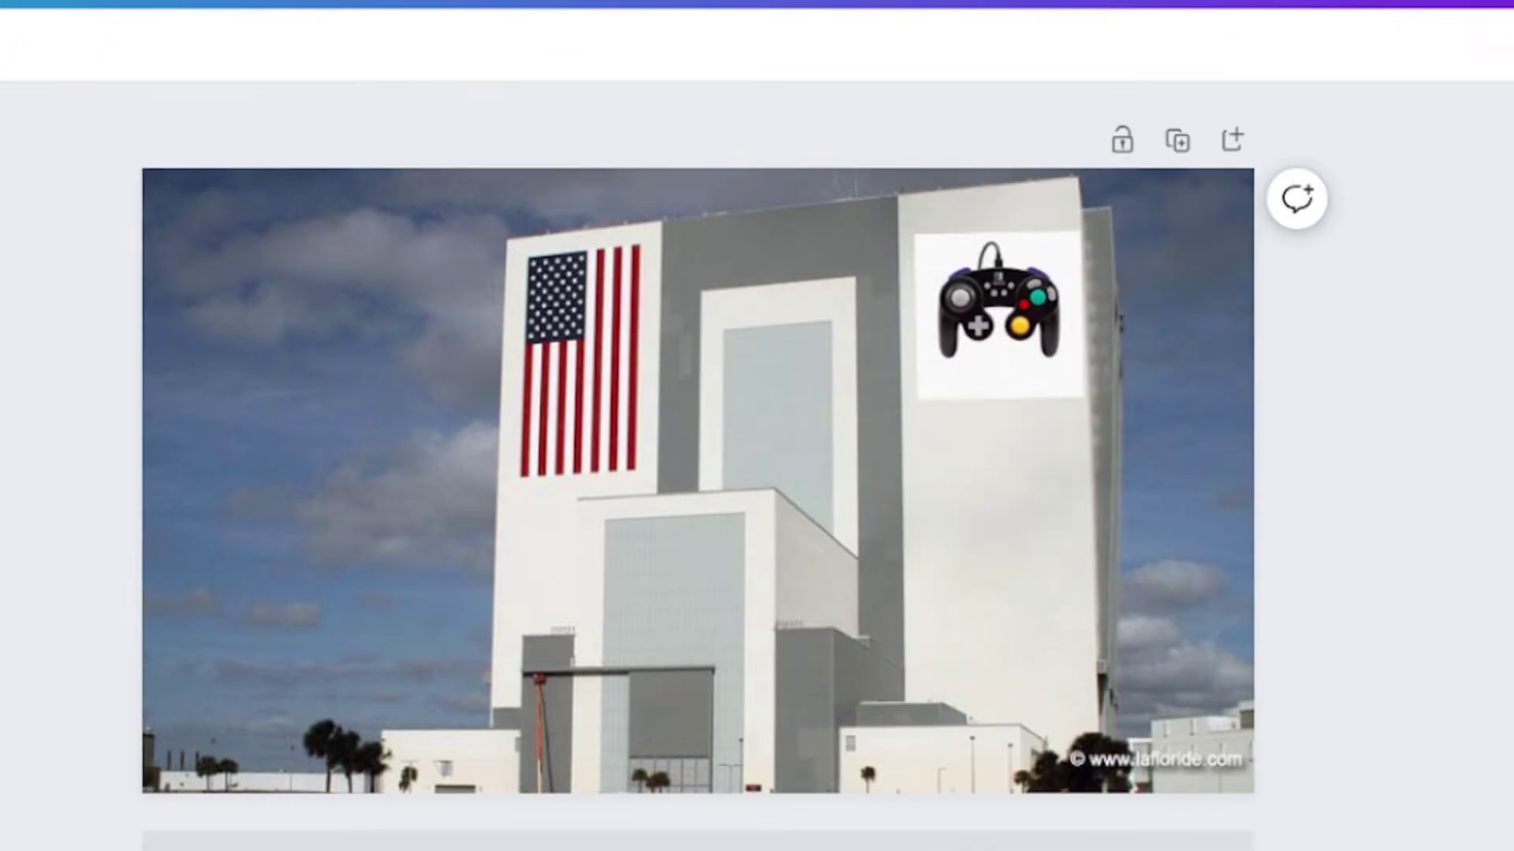
Add "NASA" in blue beneath the controller, with the small line "Nintendo Ah s'est abordable" under it
text(t)
text(NASA)
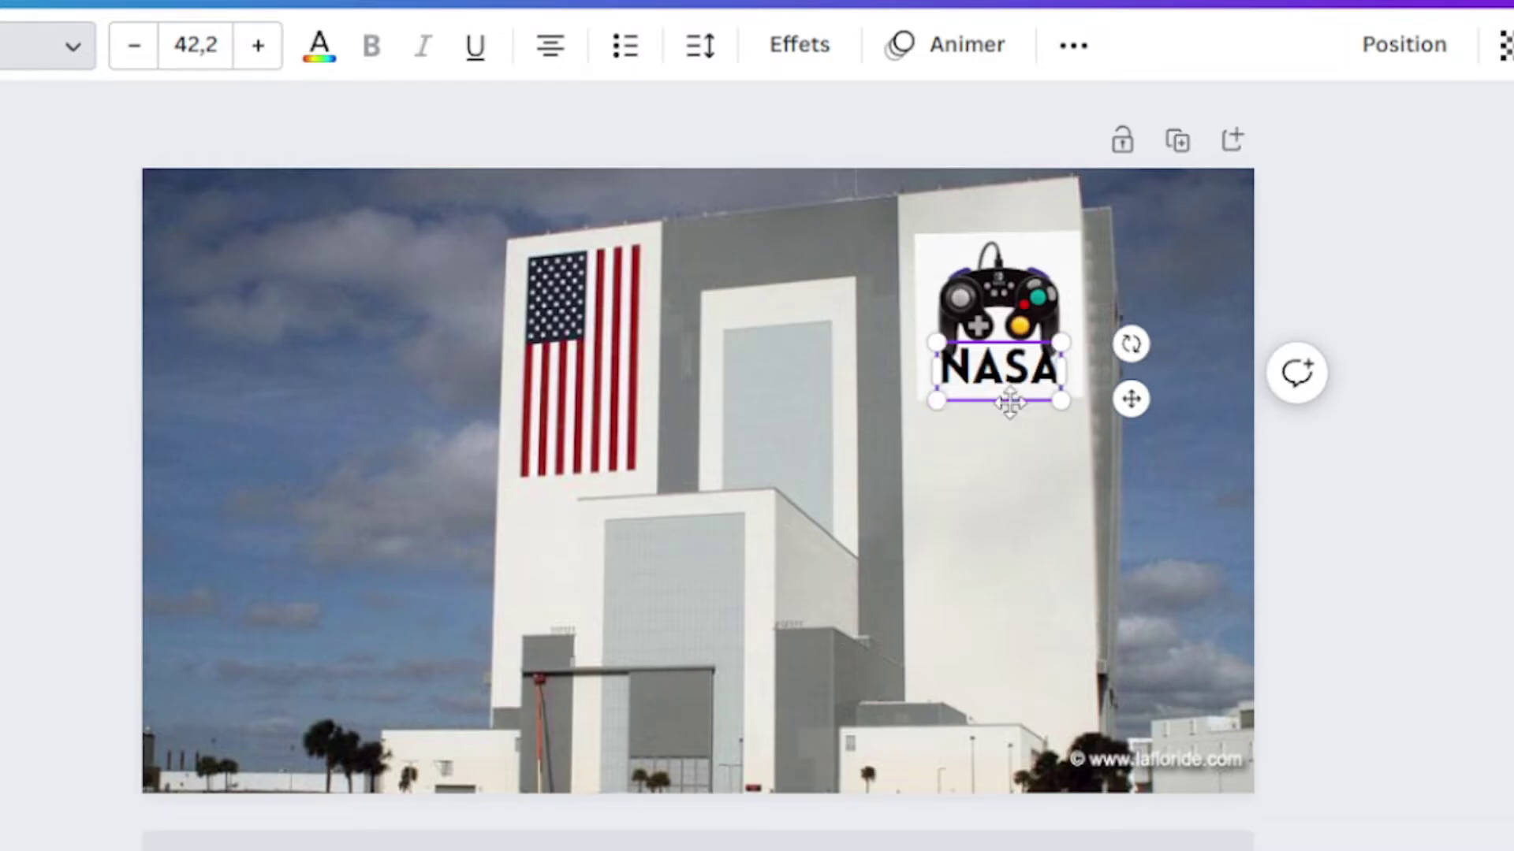
drag(1009, 412, 1009, 422)
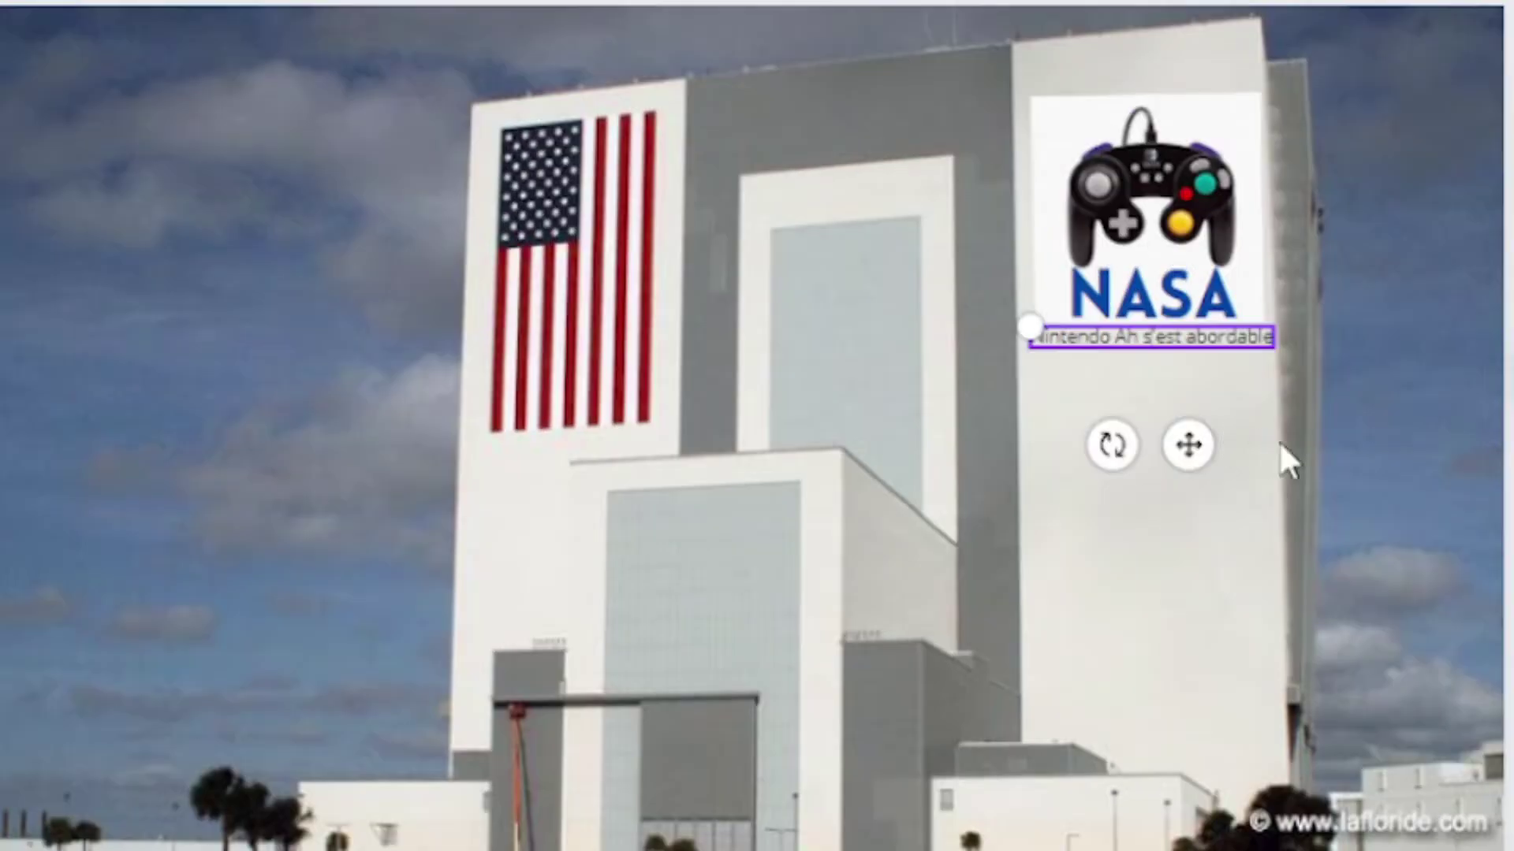
click(1279, 439)
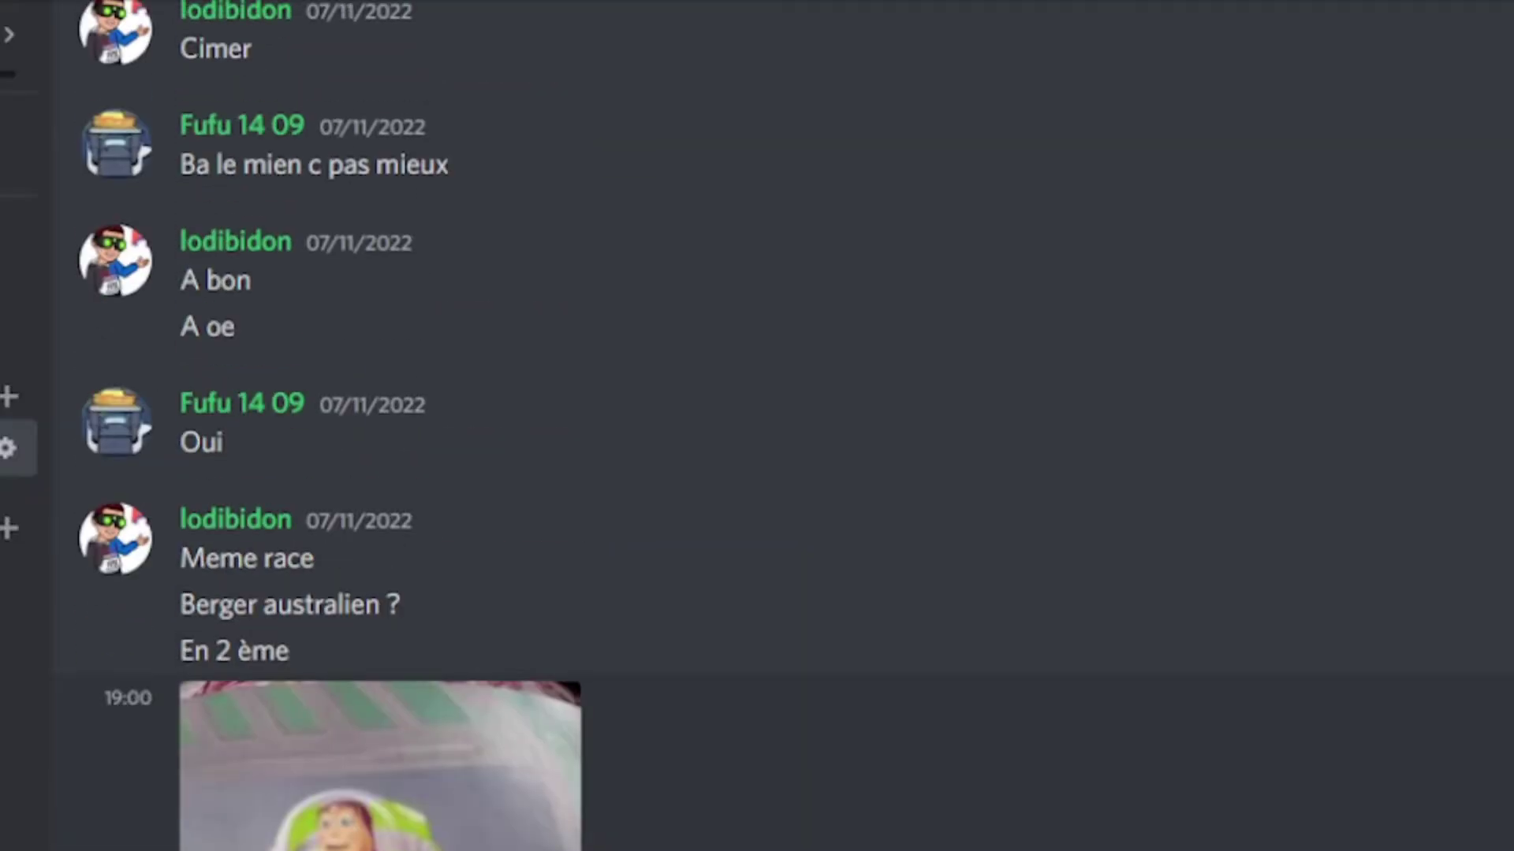
Download the remove.bg cutout of the posted Buzz Lightyear picture, and search Google Images for "mars" to choose a landscape photo
scroll(379, 425, down, 5)
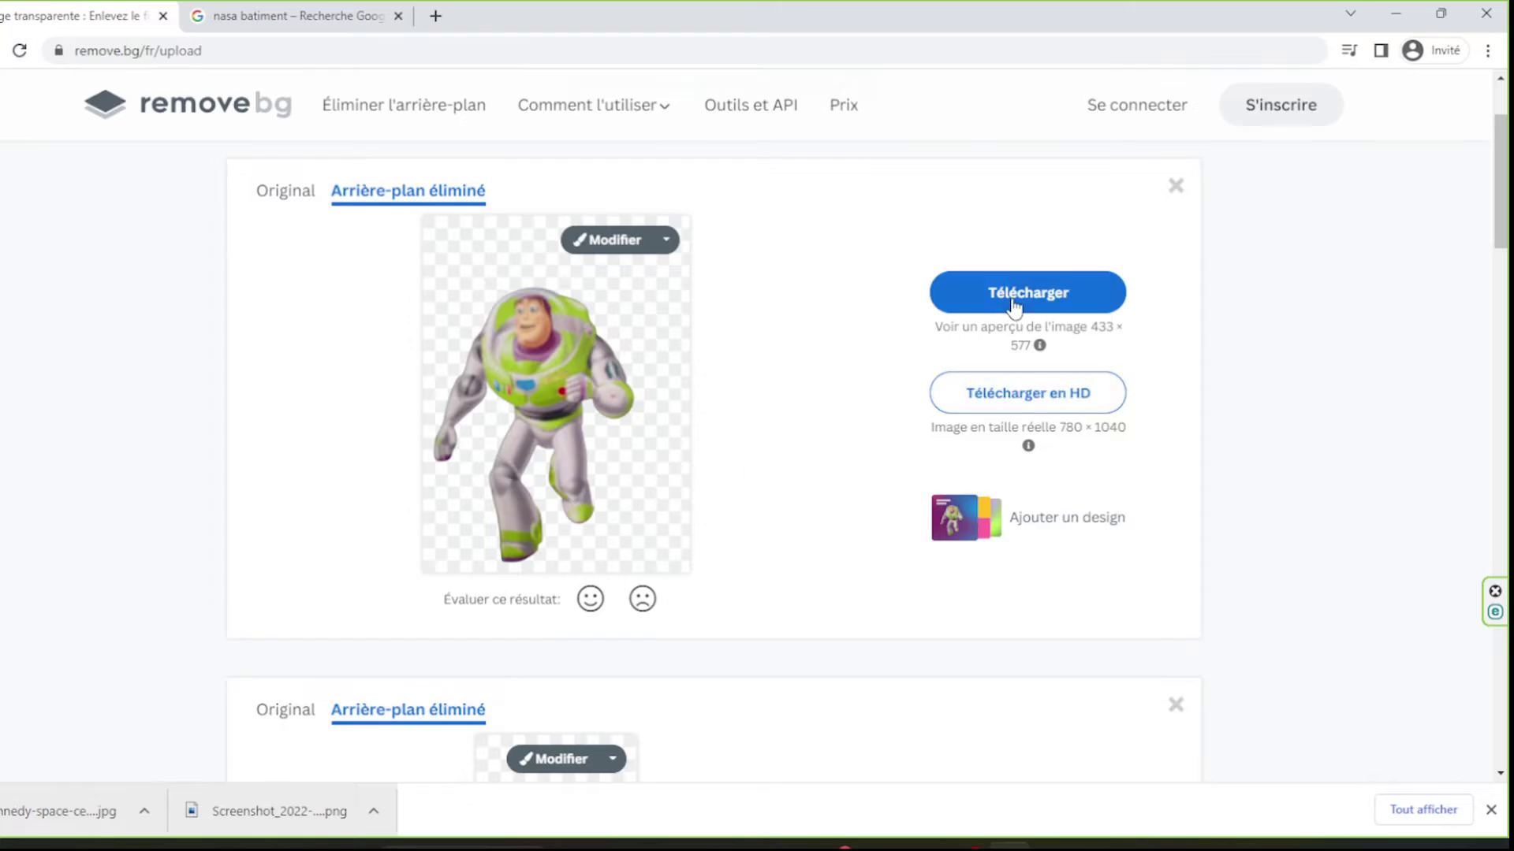
click(1013, 304)
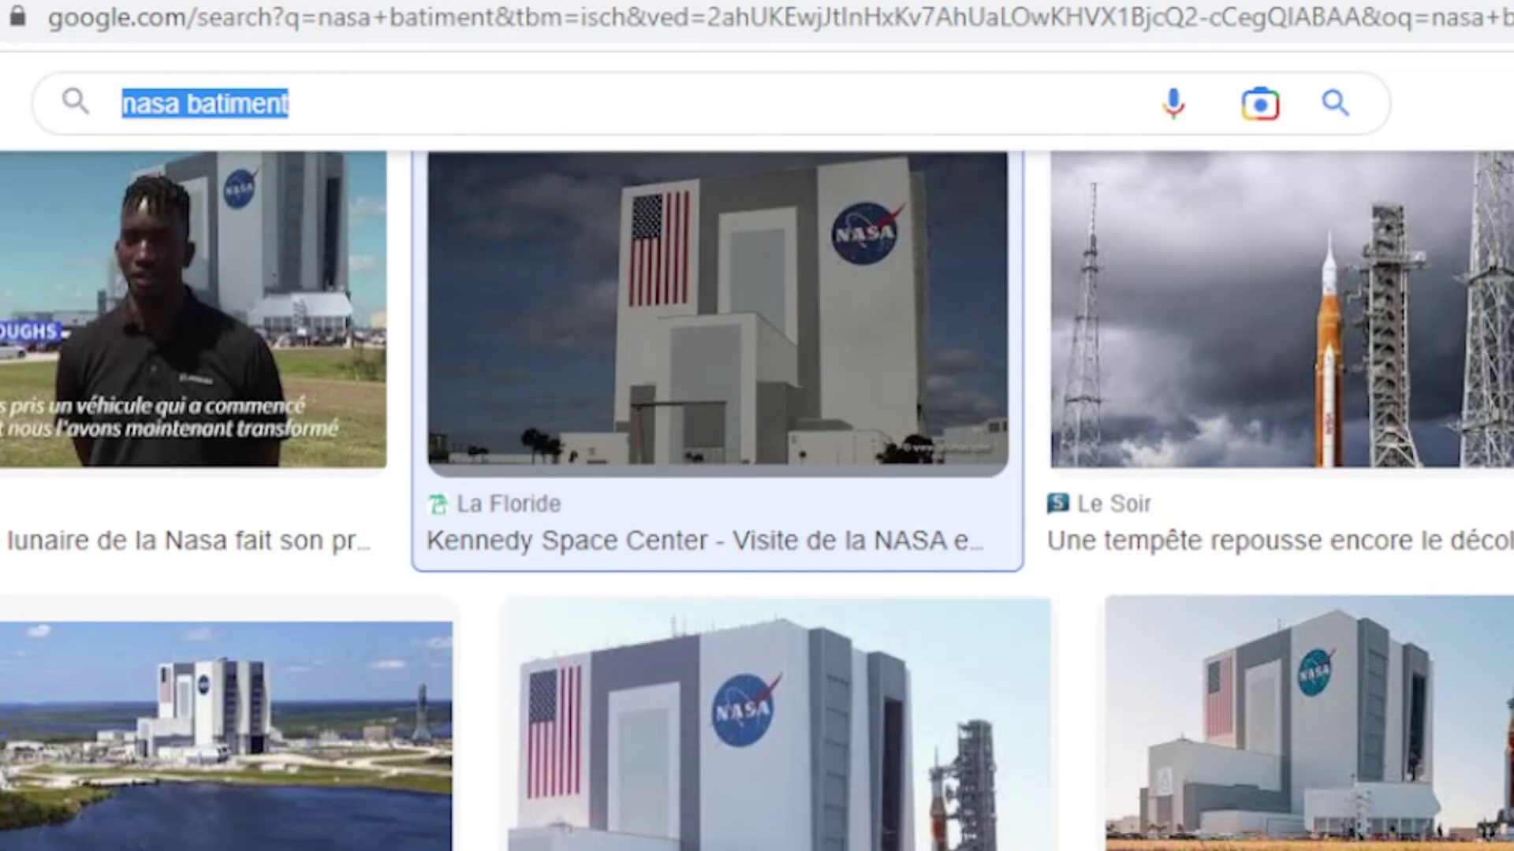
text(mars)
key(Return)
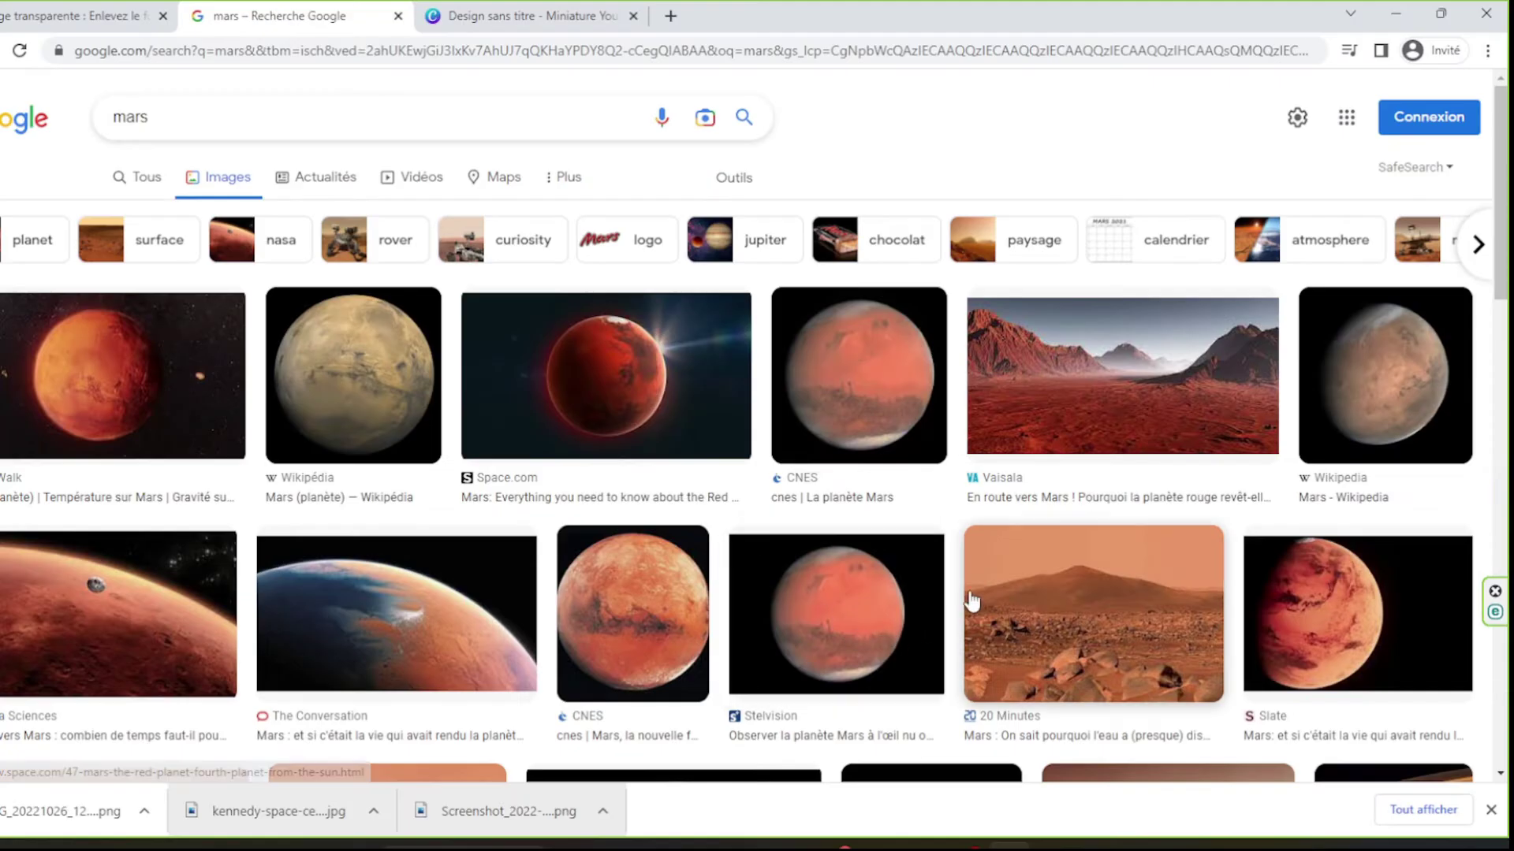
click(1016, 615)
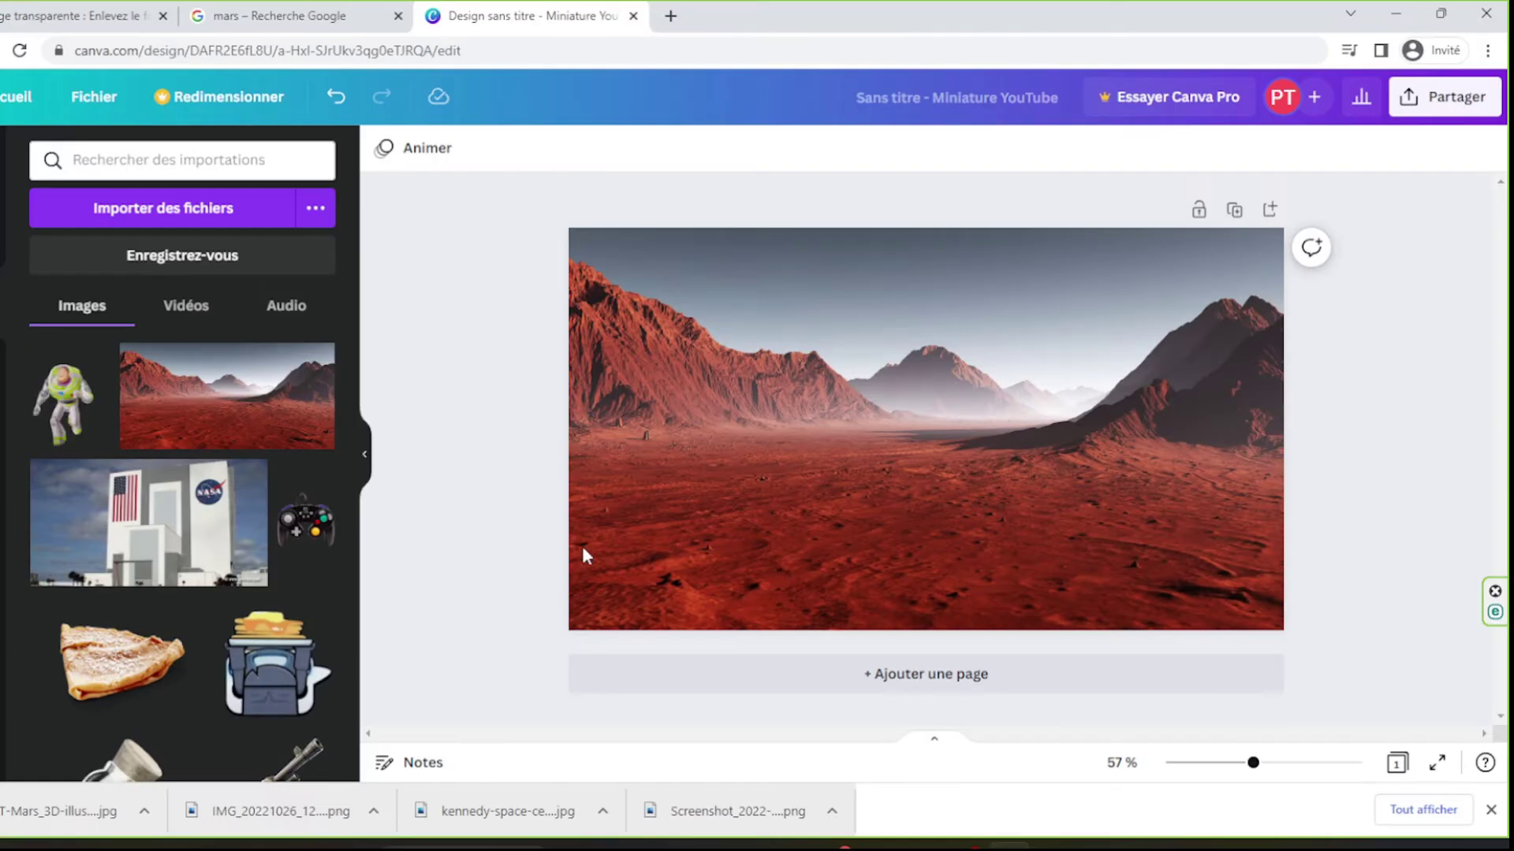
Place the Buzz Lightyear cutout on the Mars landscape and enlarge it to most of the page's height
drag(327, 468, 914, 514)
drag(1017, 583, 1151, 627)
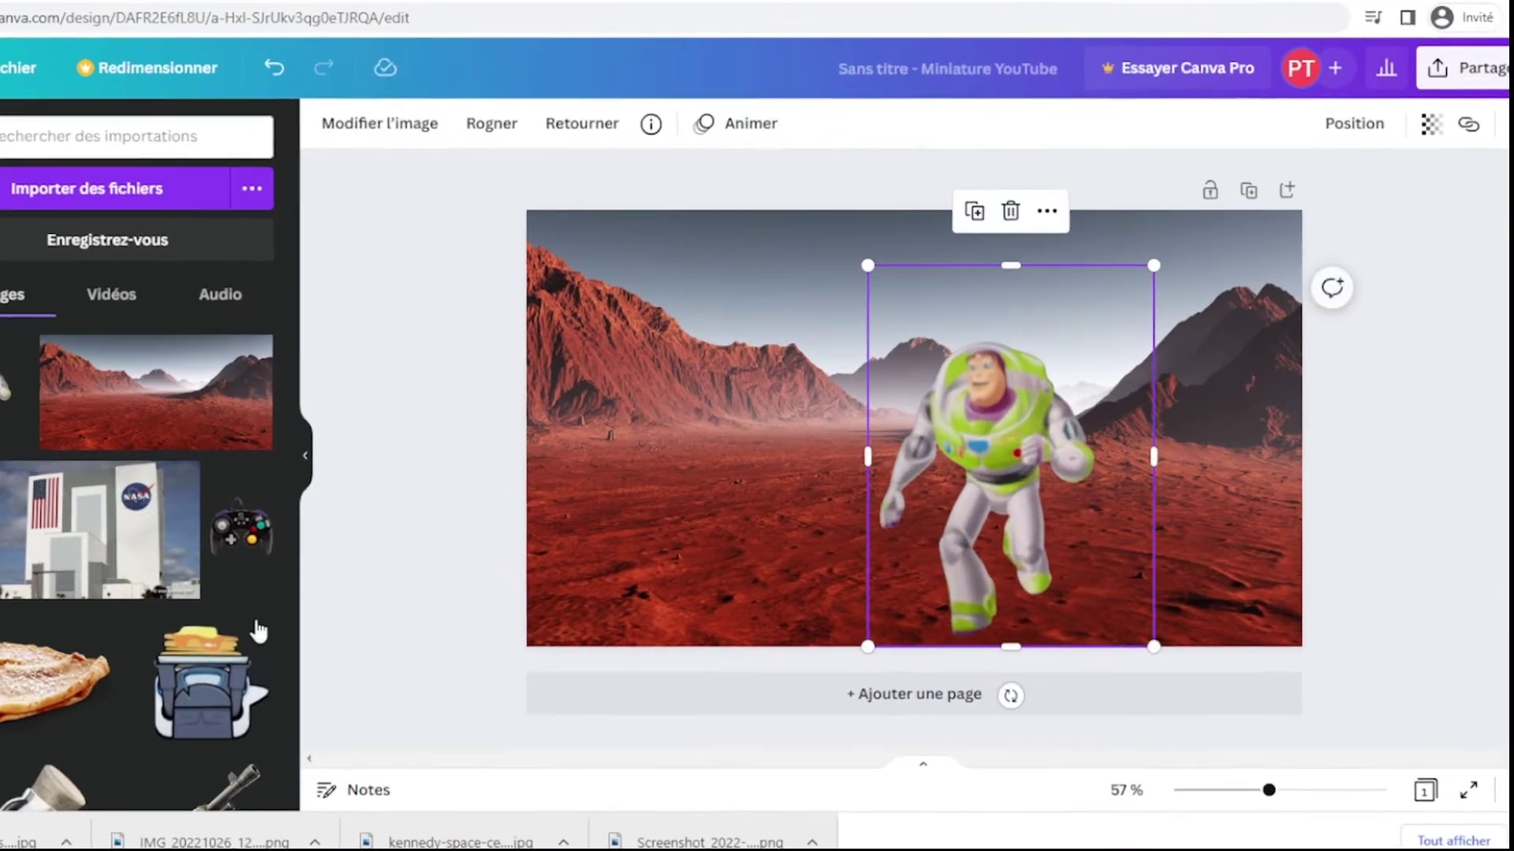
click(469, 398)
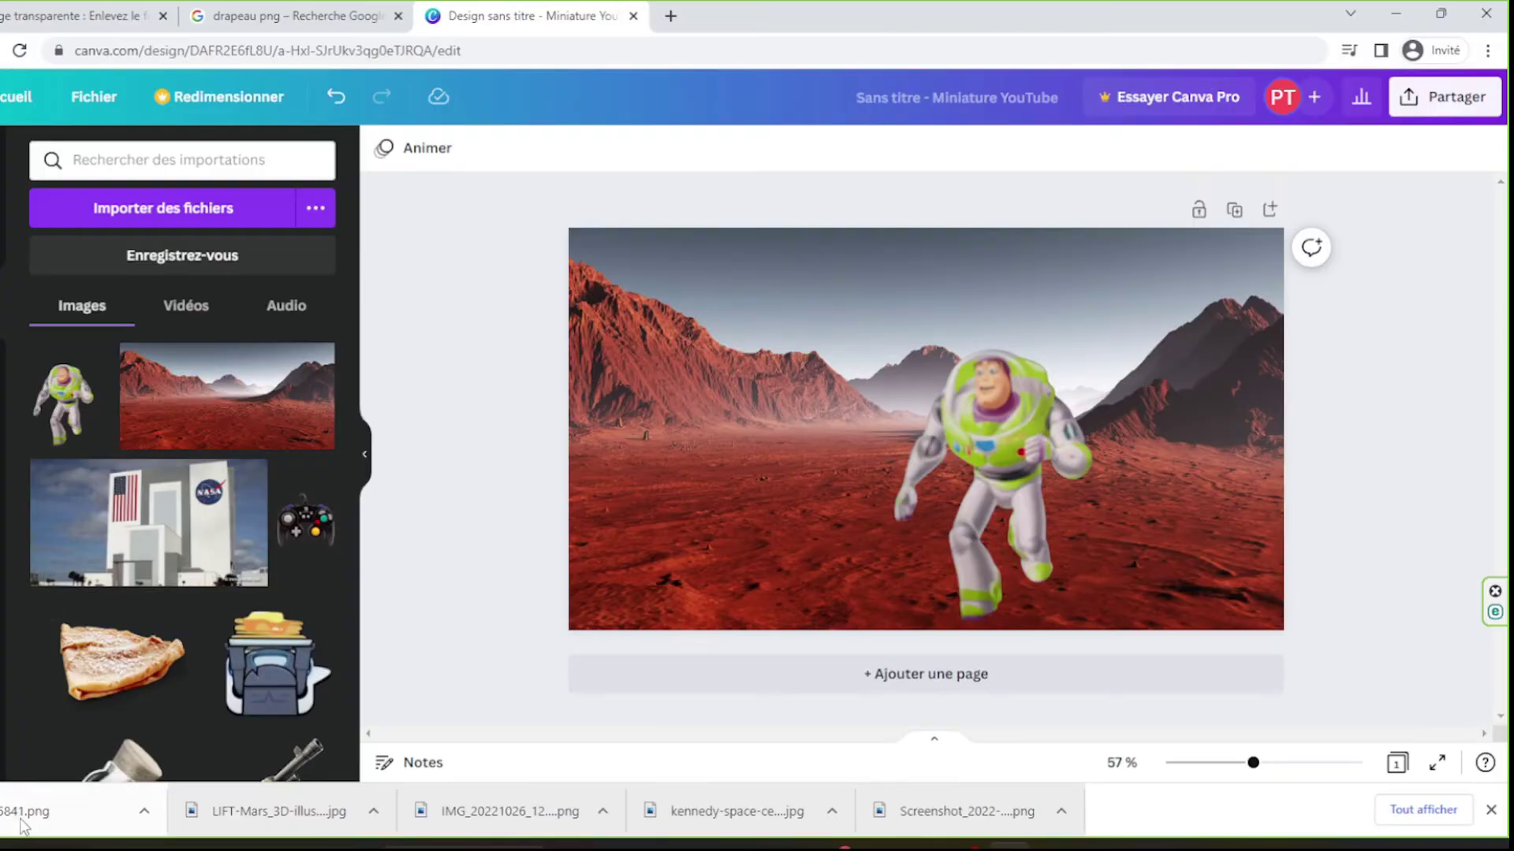
Upload the downloaded red flag image, add it beside Buzz Lightyear and flip it so the flag points away from him
drag(47, 810, 127, 397)
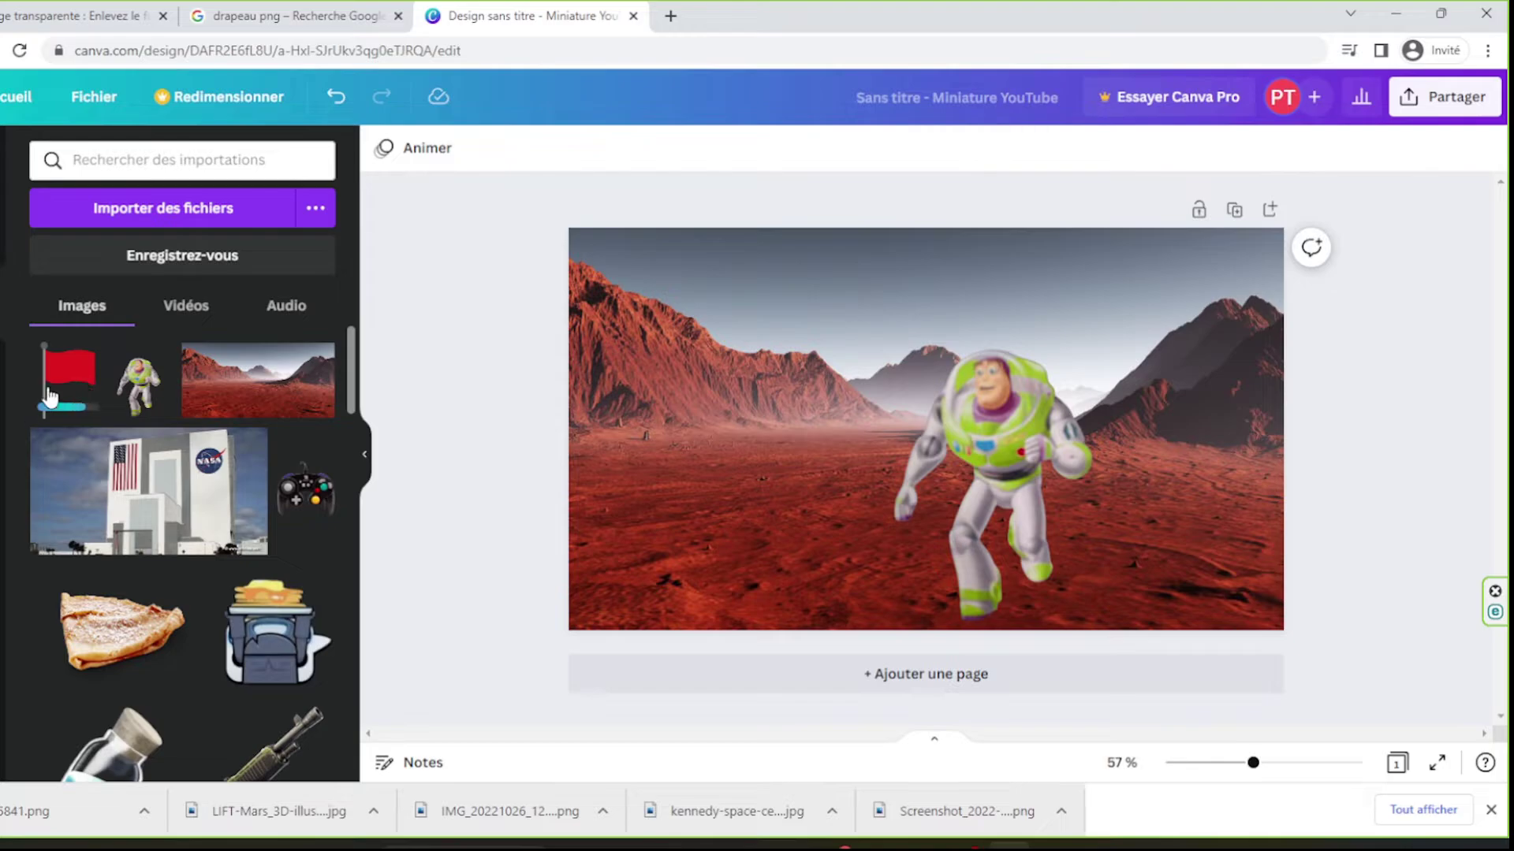
drag(49, 397, 855, 623)
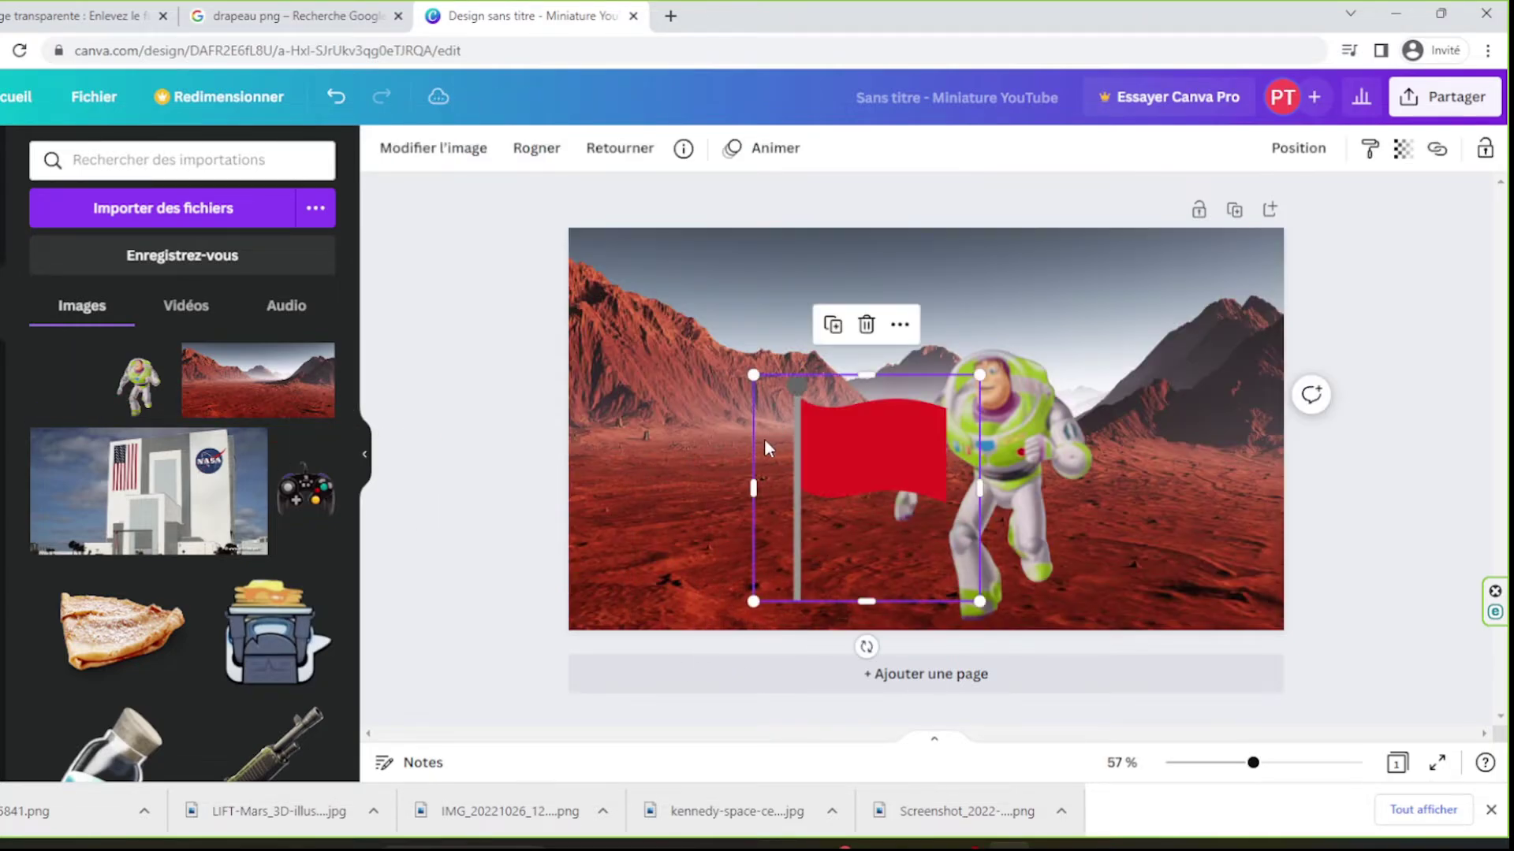
click(679, 243)
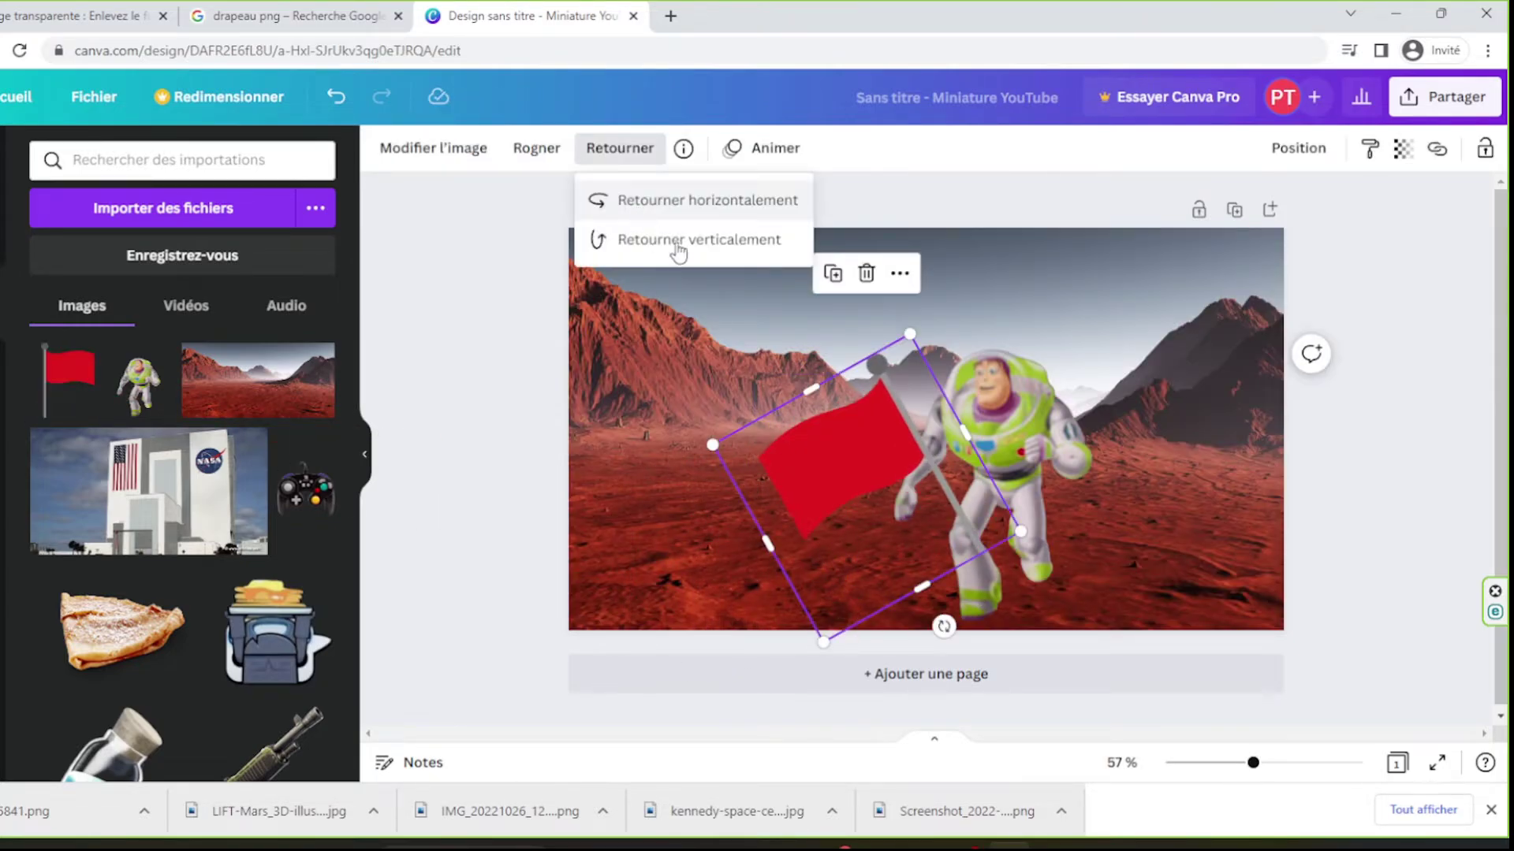
Shrink and tilt the flag so its pole meets Buzz's hand, and send it one level back behind him
drag(952, 534, 904, 533)
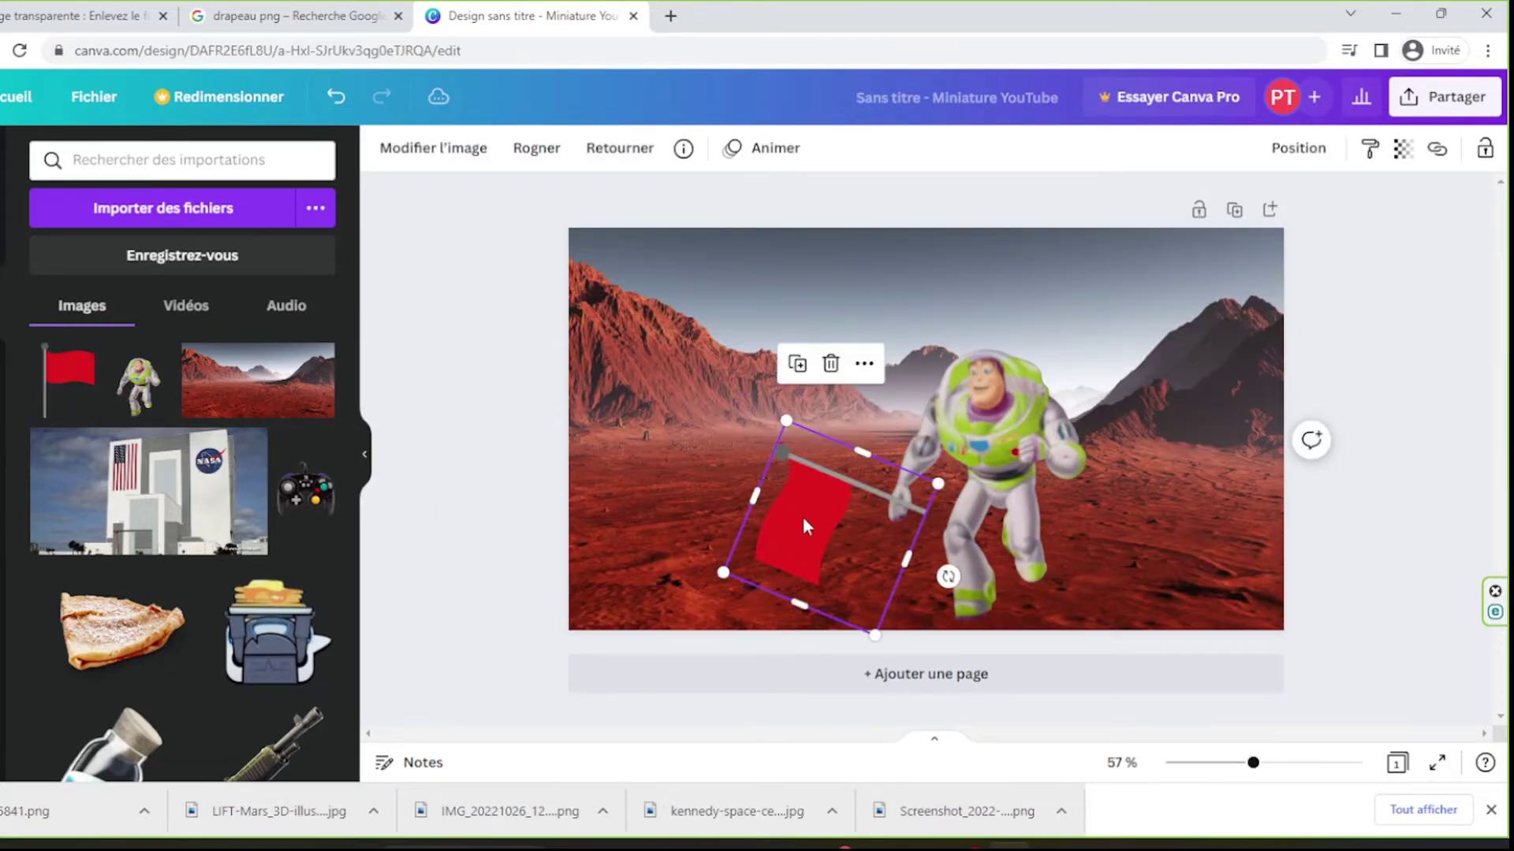
drag(806, 527, 787, 516)
right_click(787, 516)
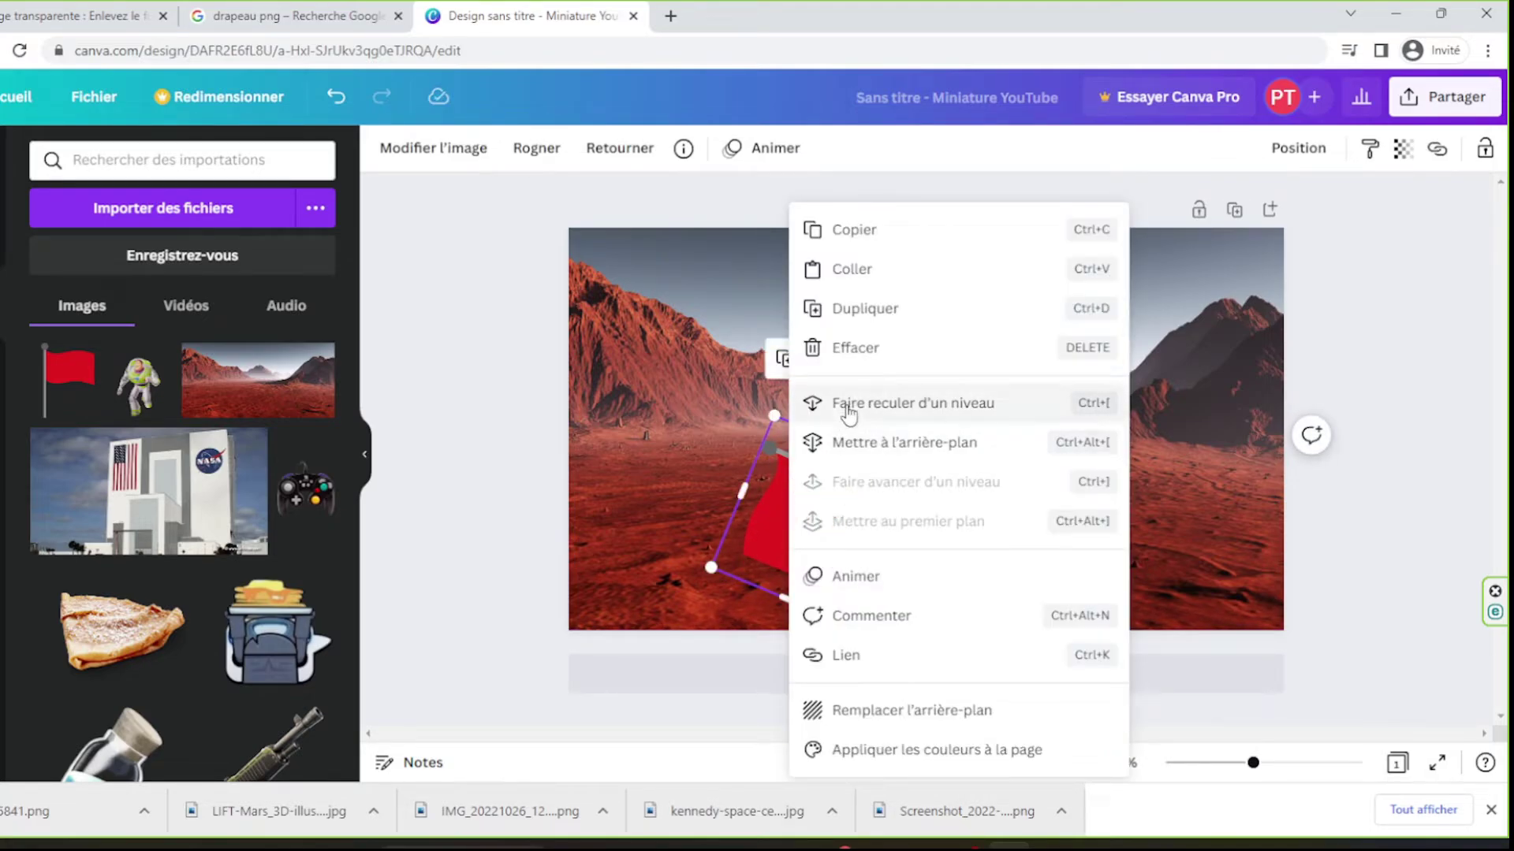
click(871, 405)
click(430, 459)
Add the red and blue "J!" logo, shrink it, rotate it to the flag's tilt and centre it on the red cloth
click(811, 511)
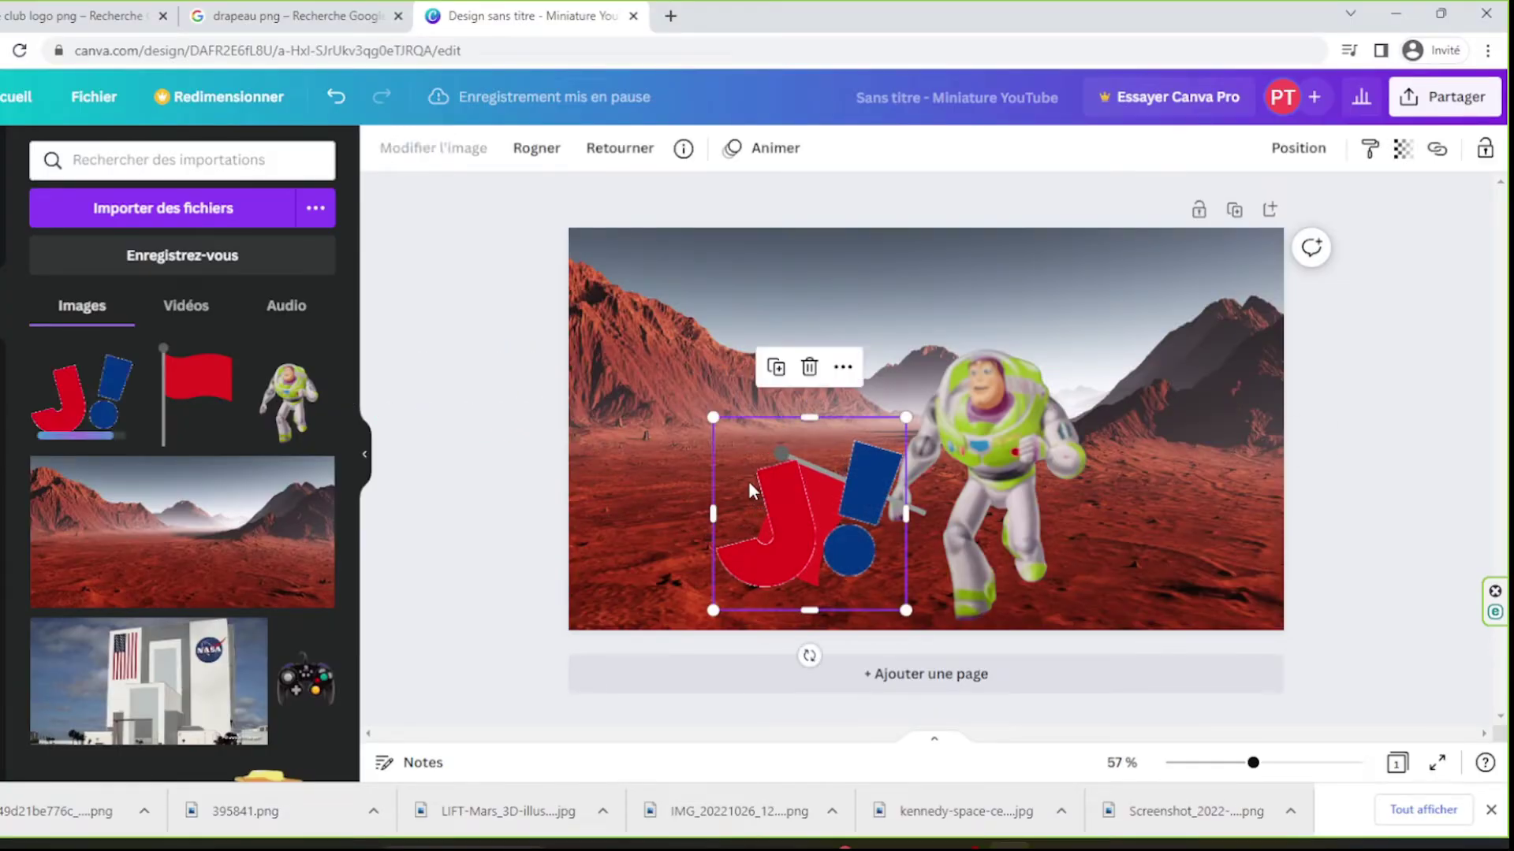
drag(906, 609, 837, 538)
drag(777, 485, 820, 550)
drag(799, 618, 863, 596)
drag(883, 522, 804, 510)
drag(761, 499, 799, 512)
click(523, 530)
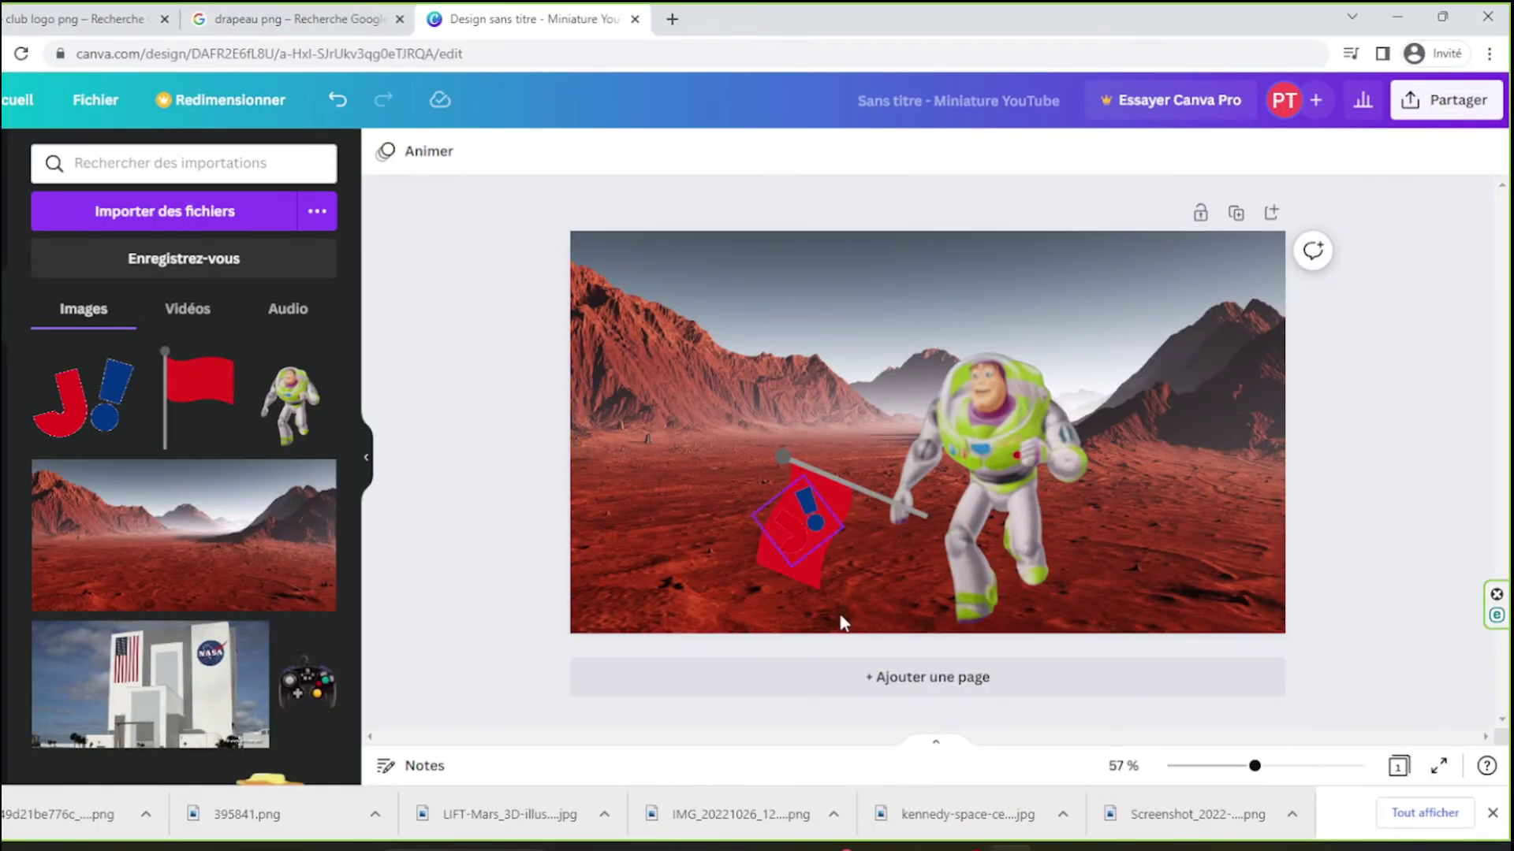
Switch to Discord and look through the server's member list
click(839, 848)
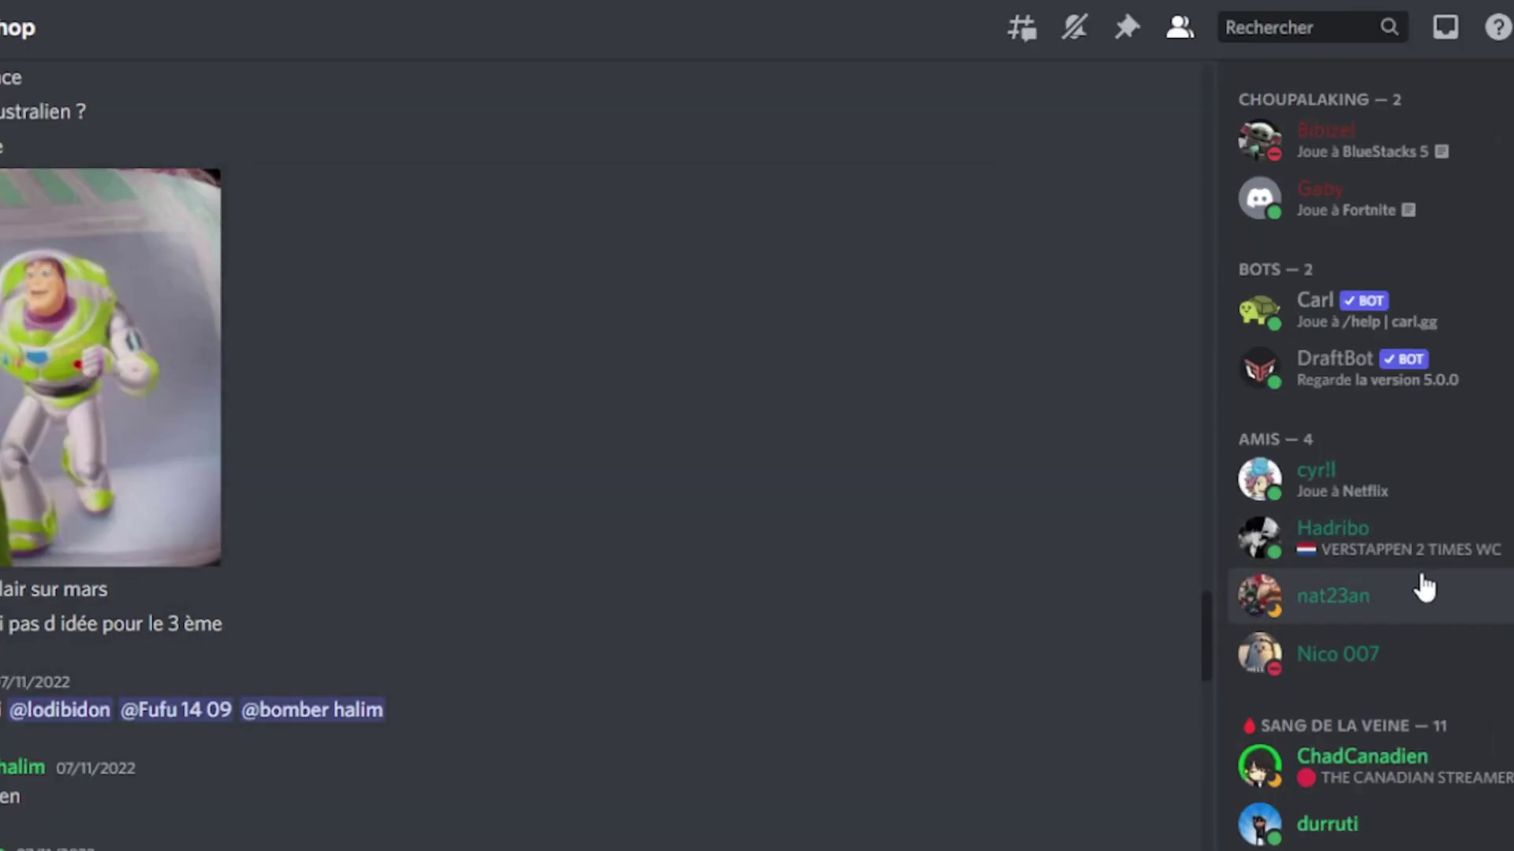
scroll(1424, 499, down, 10)
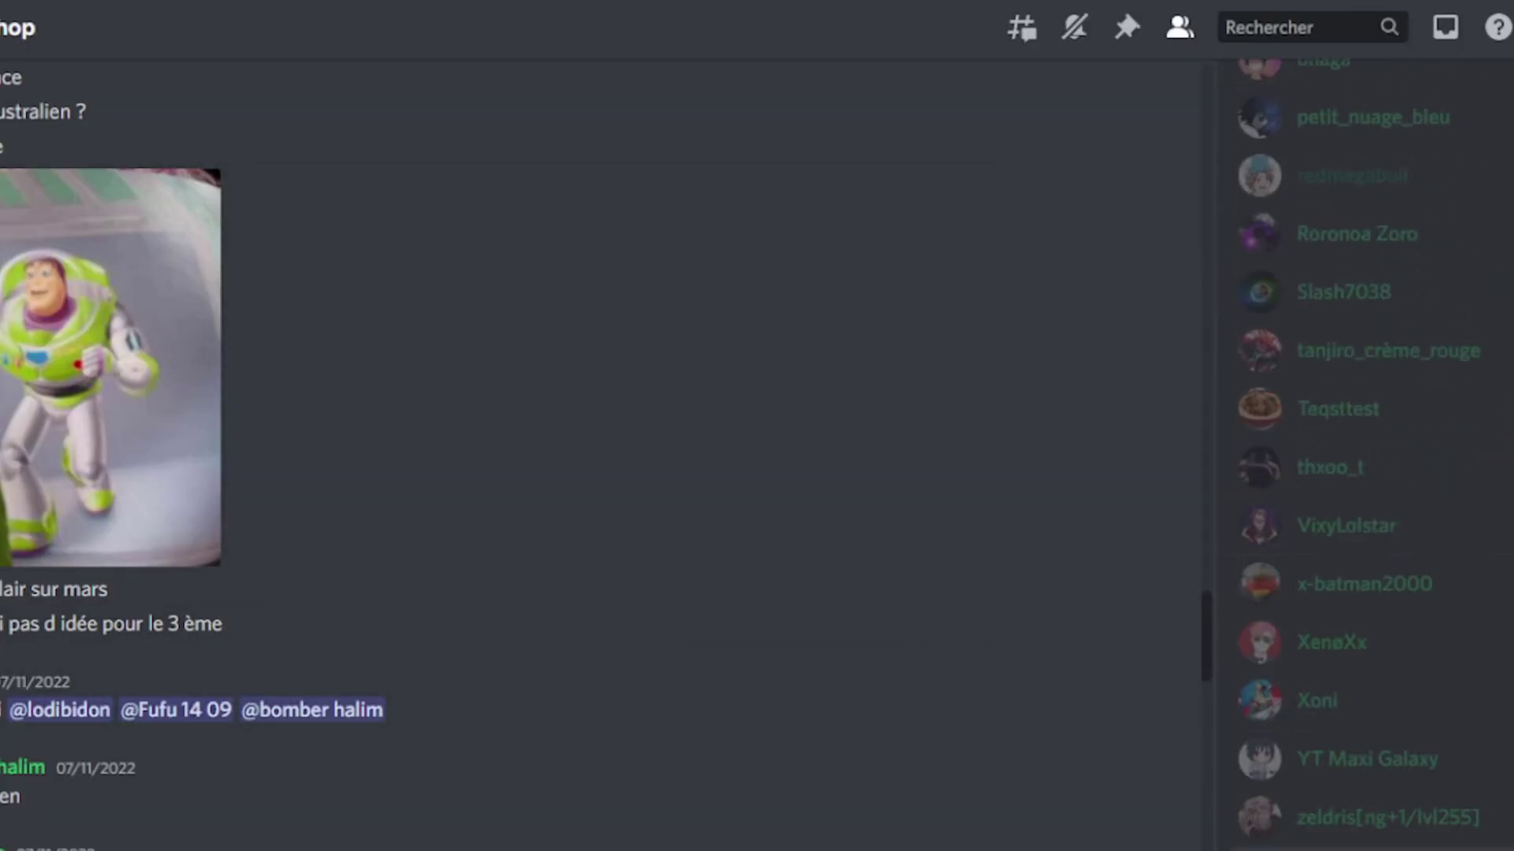